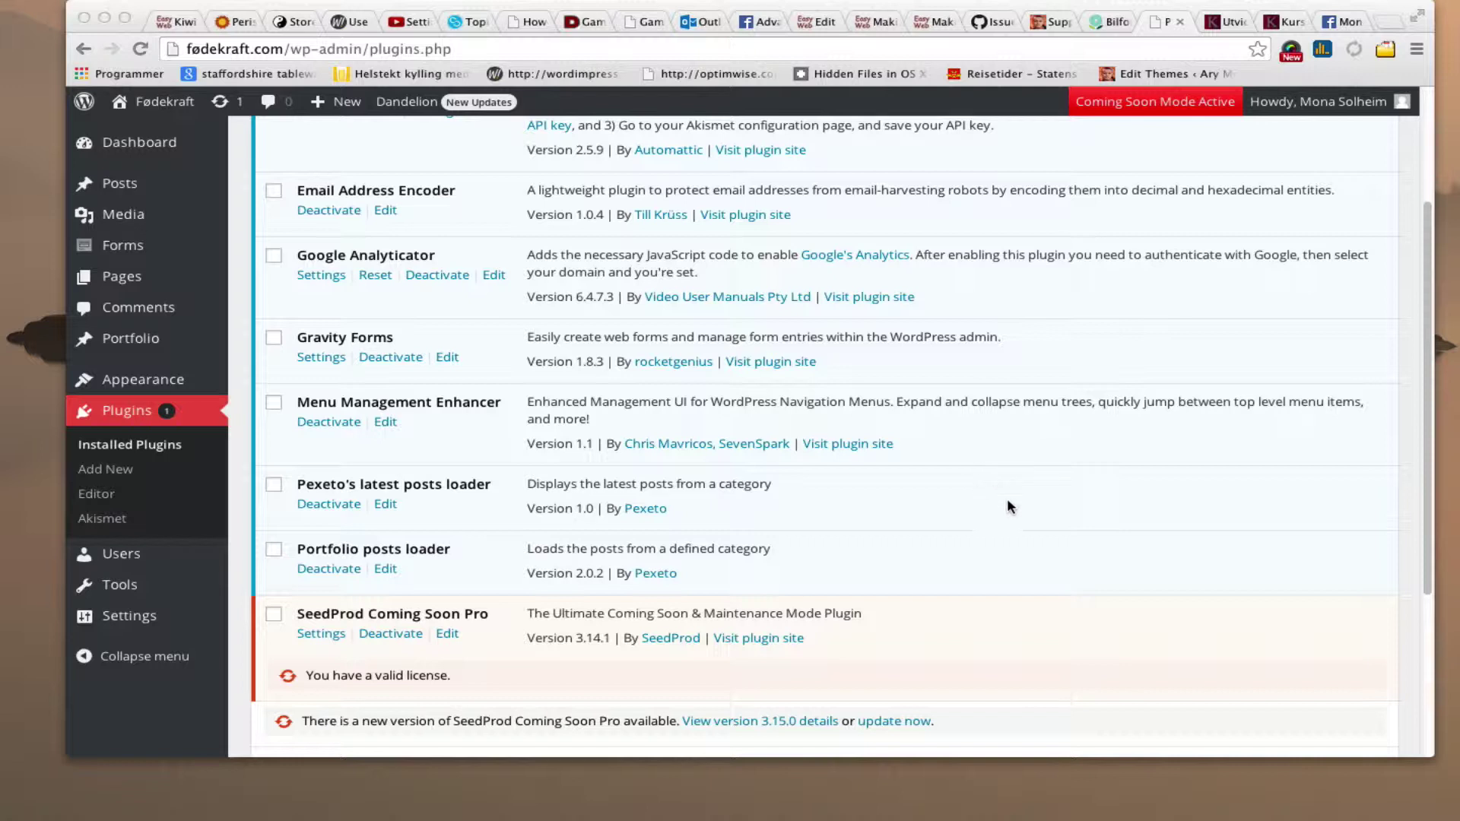
In a new tab, search Google for 'ultimate maintenance mode' using the autocomplete suggestion
key(super+t)
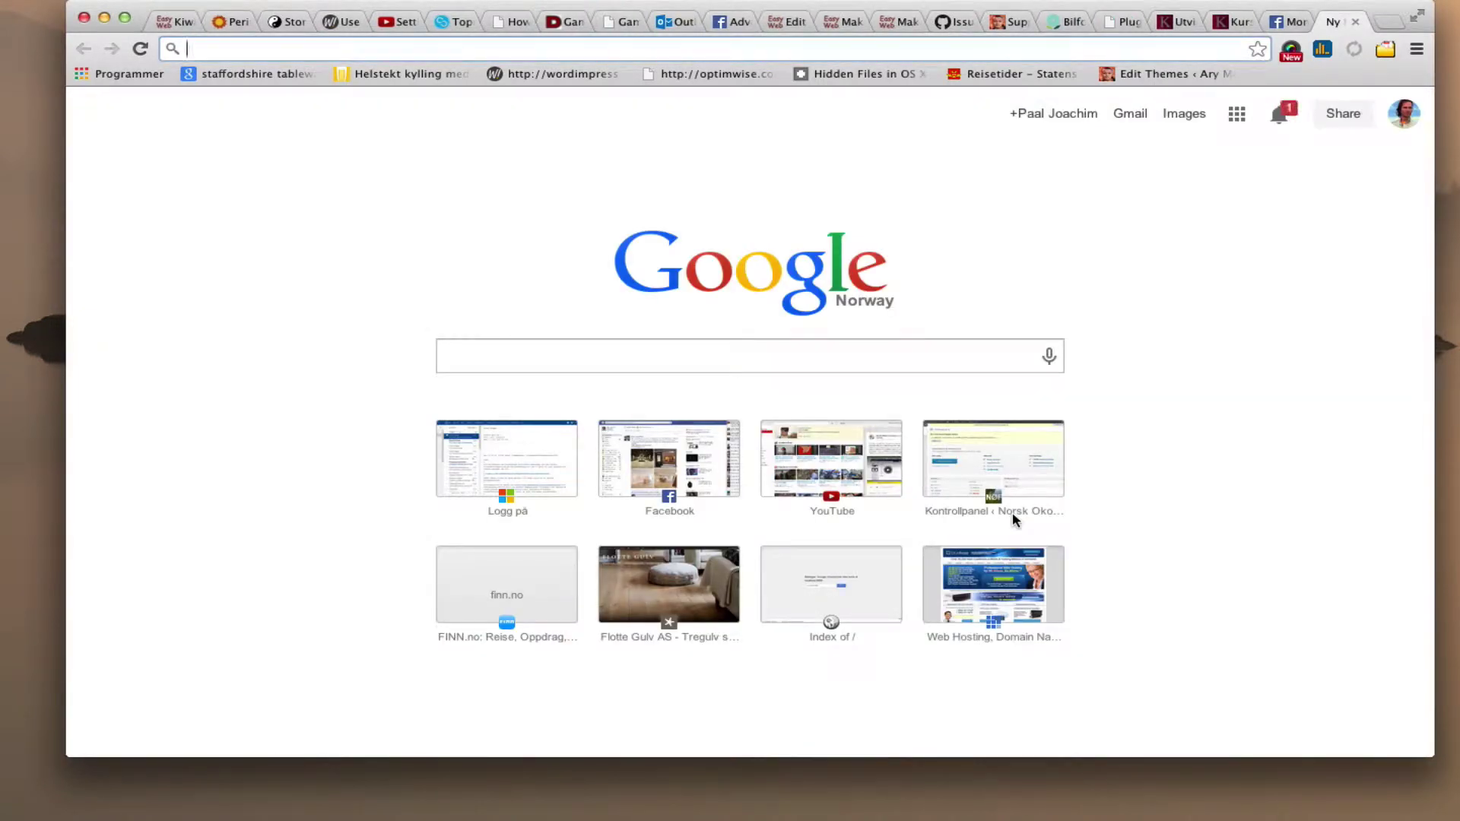
text(ut)
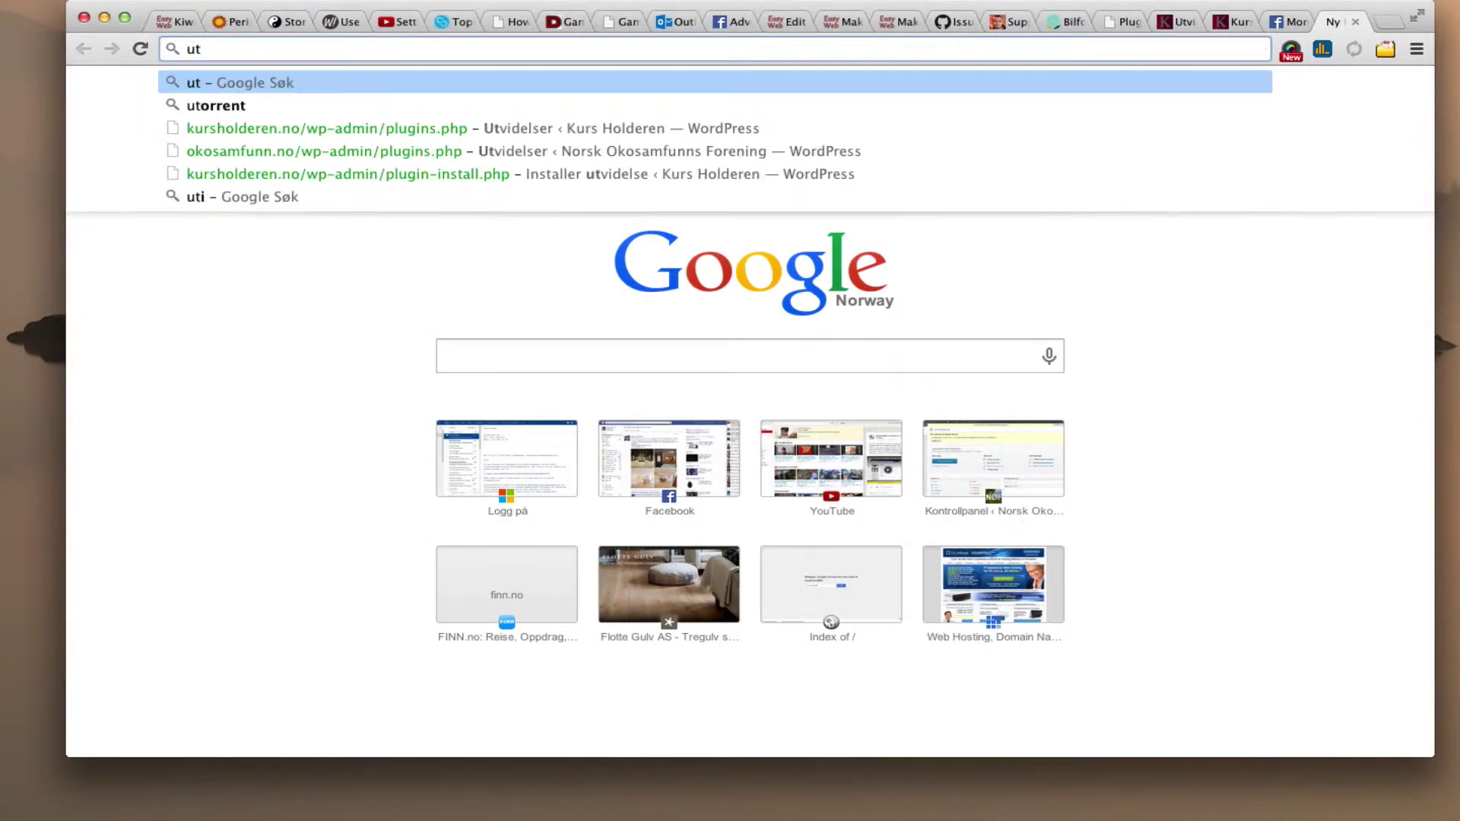
key(BackSpace)
text(litmate)
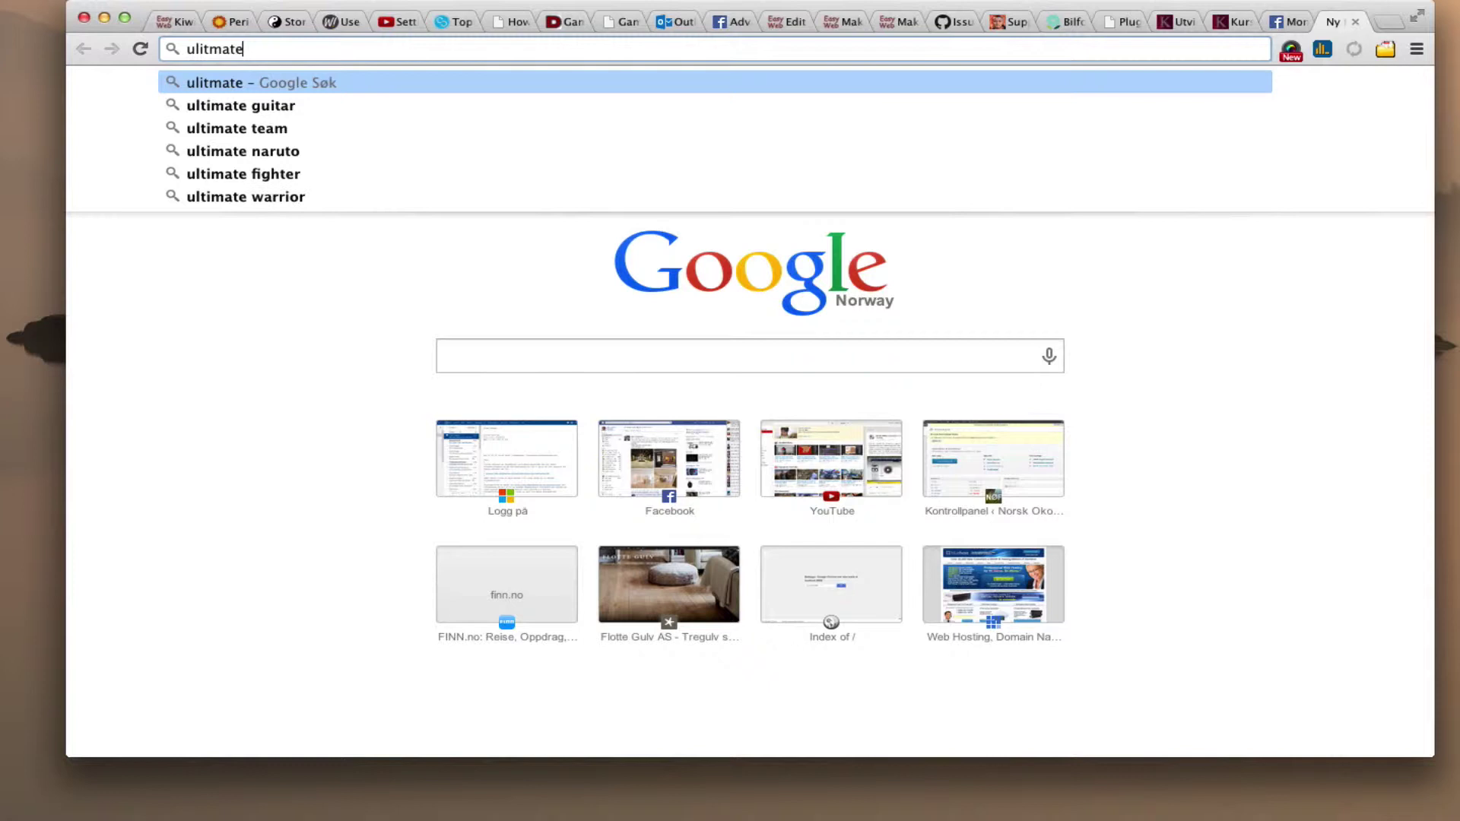
text( mainte)
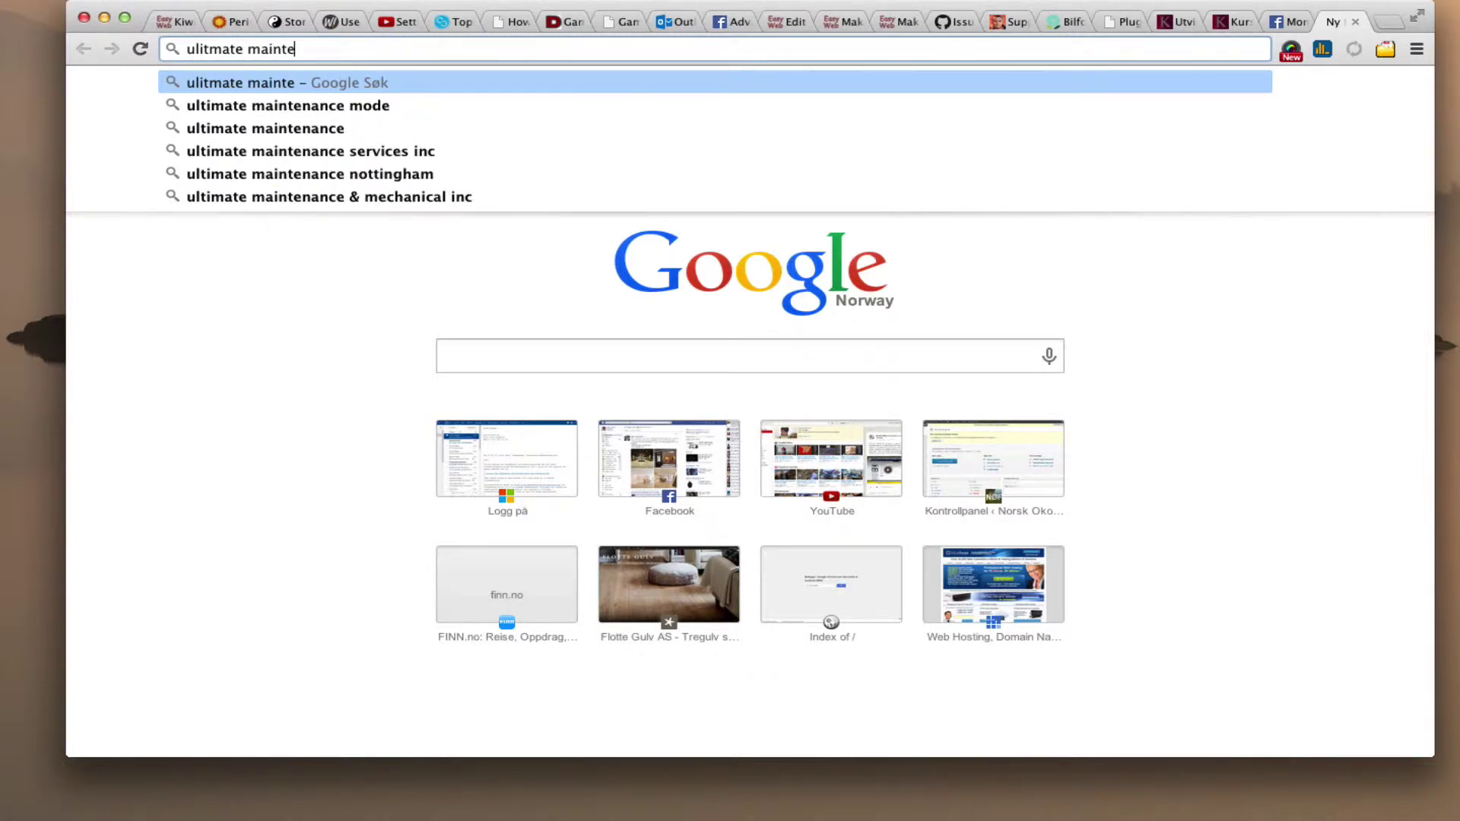
key(Down)
key(Return)
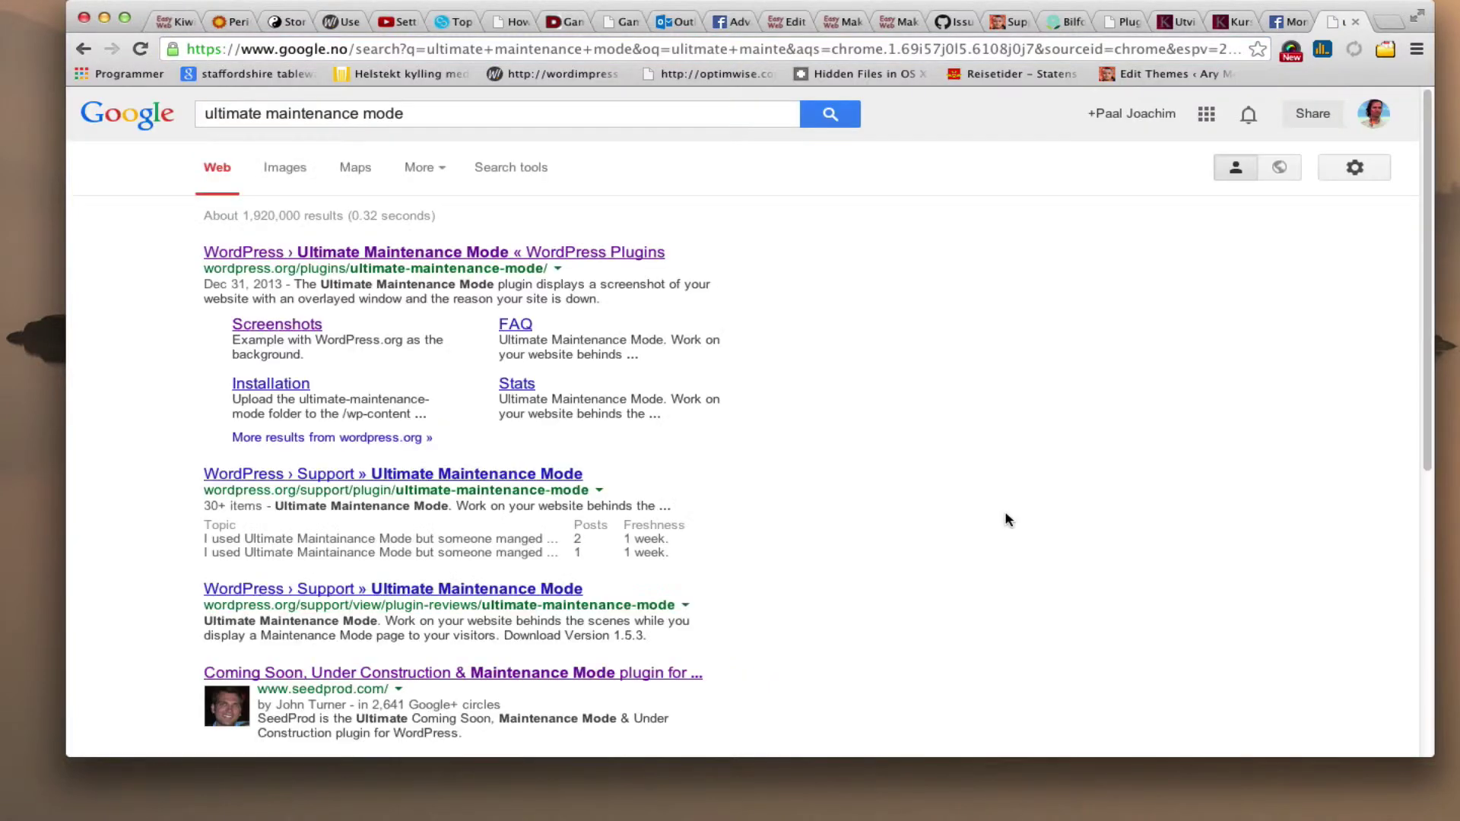
Browse the WordPress.org Ultimate Maintenance Mode page, then switch back to the Fødekraft Installed Plugins tab
click(450, 256)
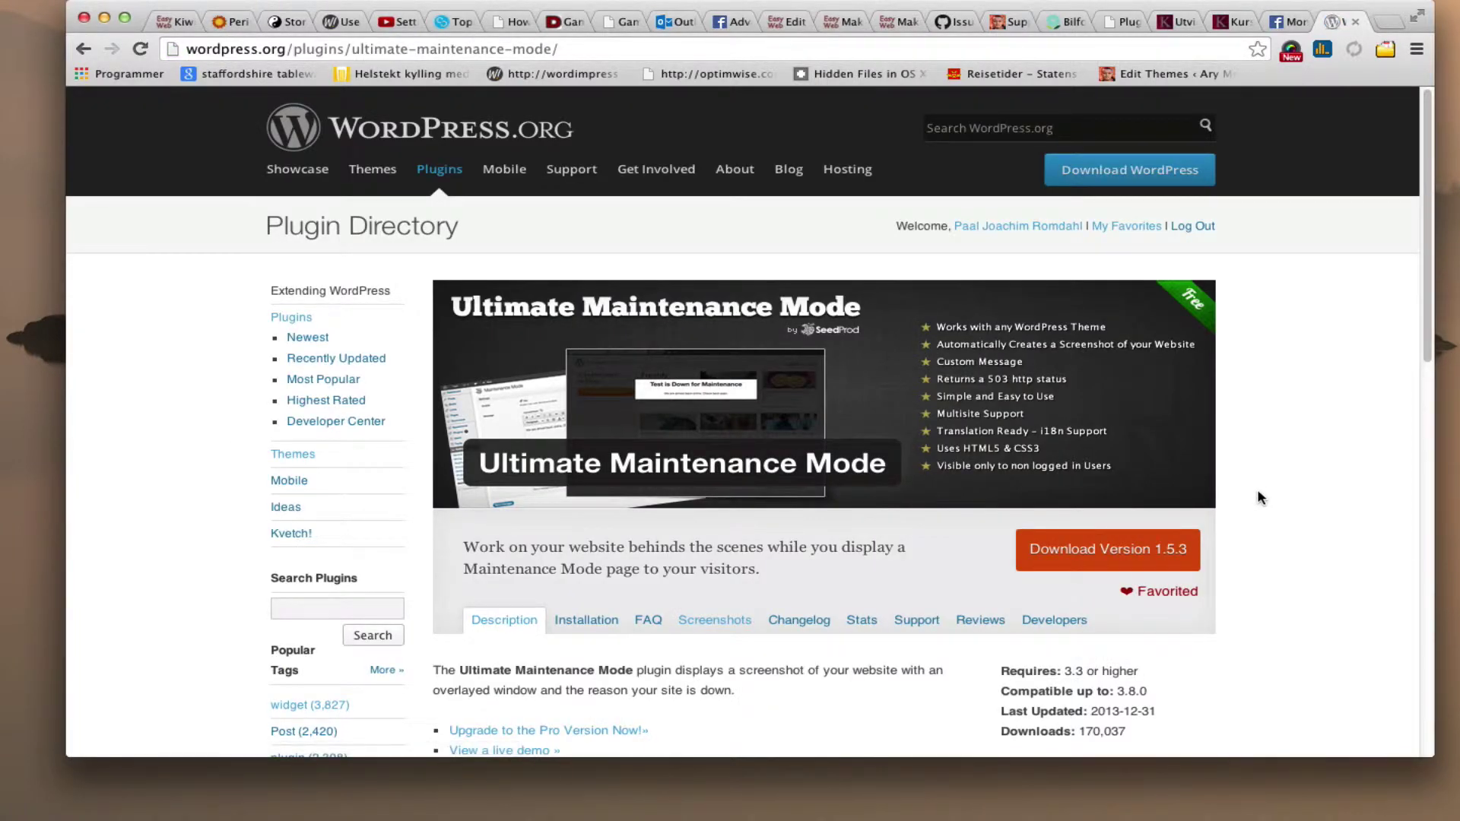
scroll(1259, 495, down, 2)
scroll(1259, 498, down, 4)
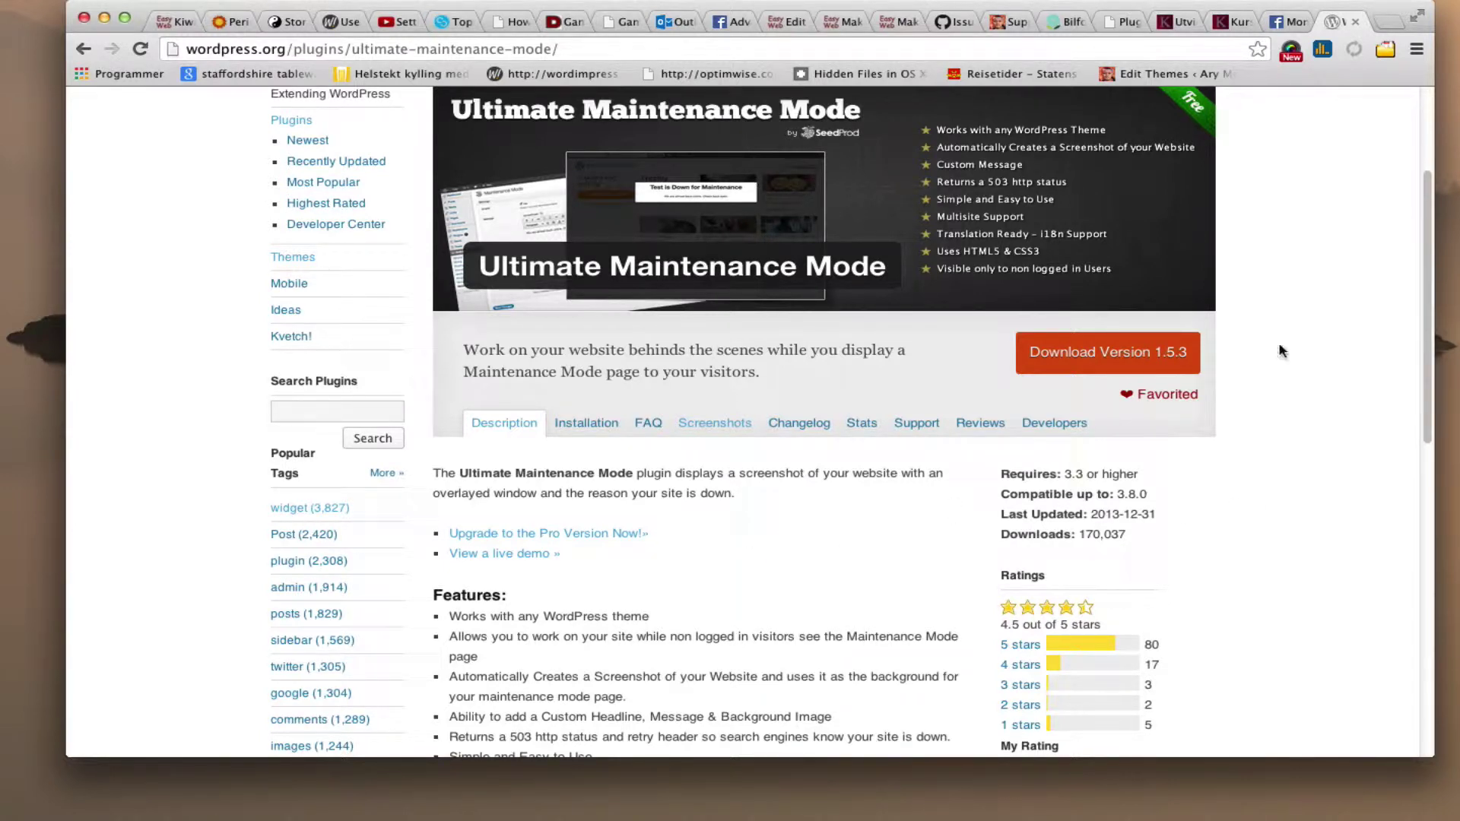
click(1217, 23)
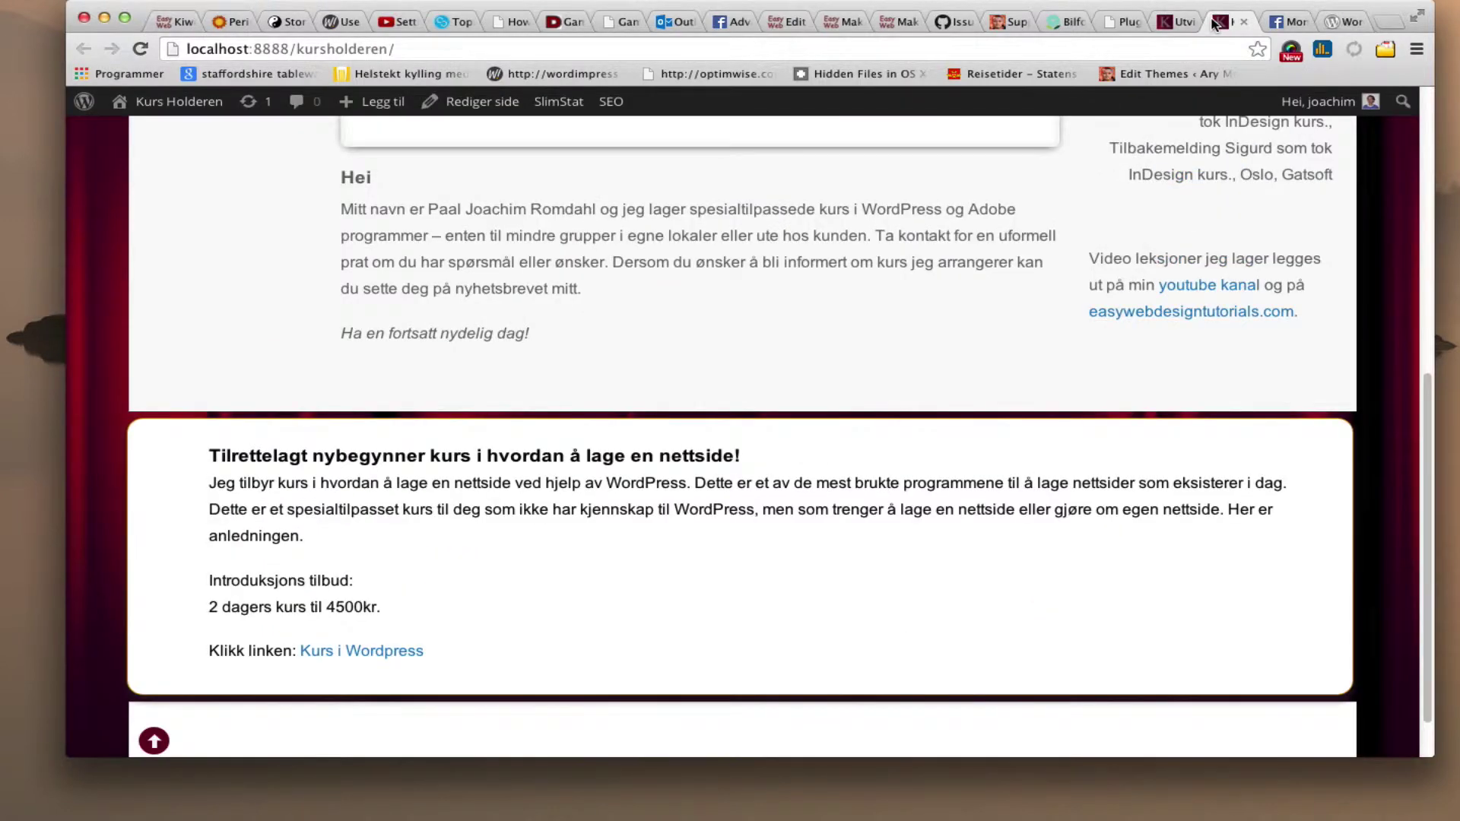
click(1112, 23)
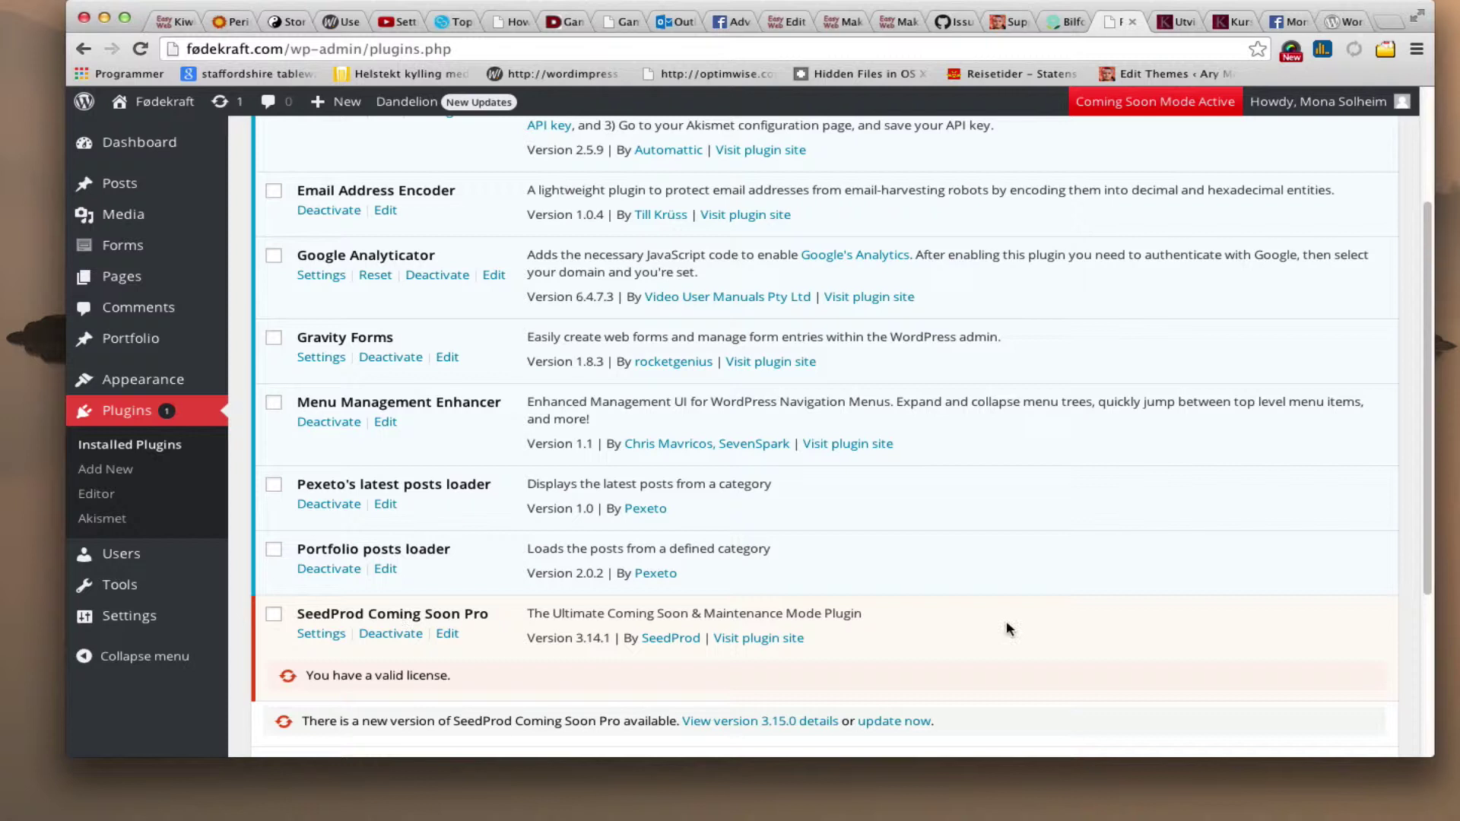
Update SeedProd Coming Soon Pro to version 3.15.0 and return to the plugins list
scroll(1008, 628, down, 2)
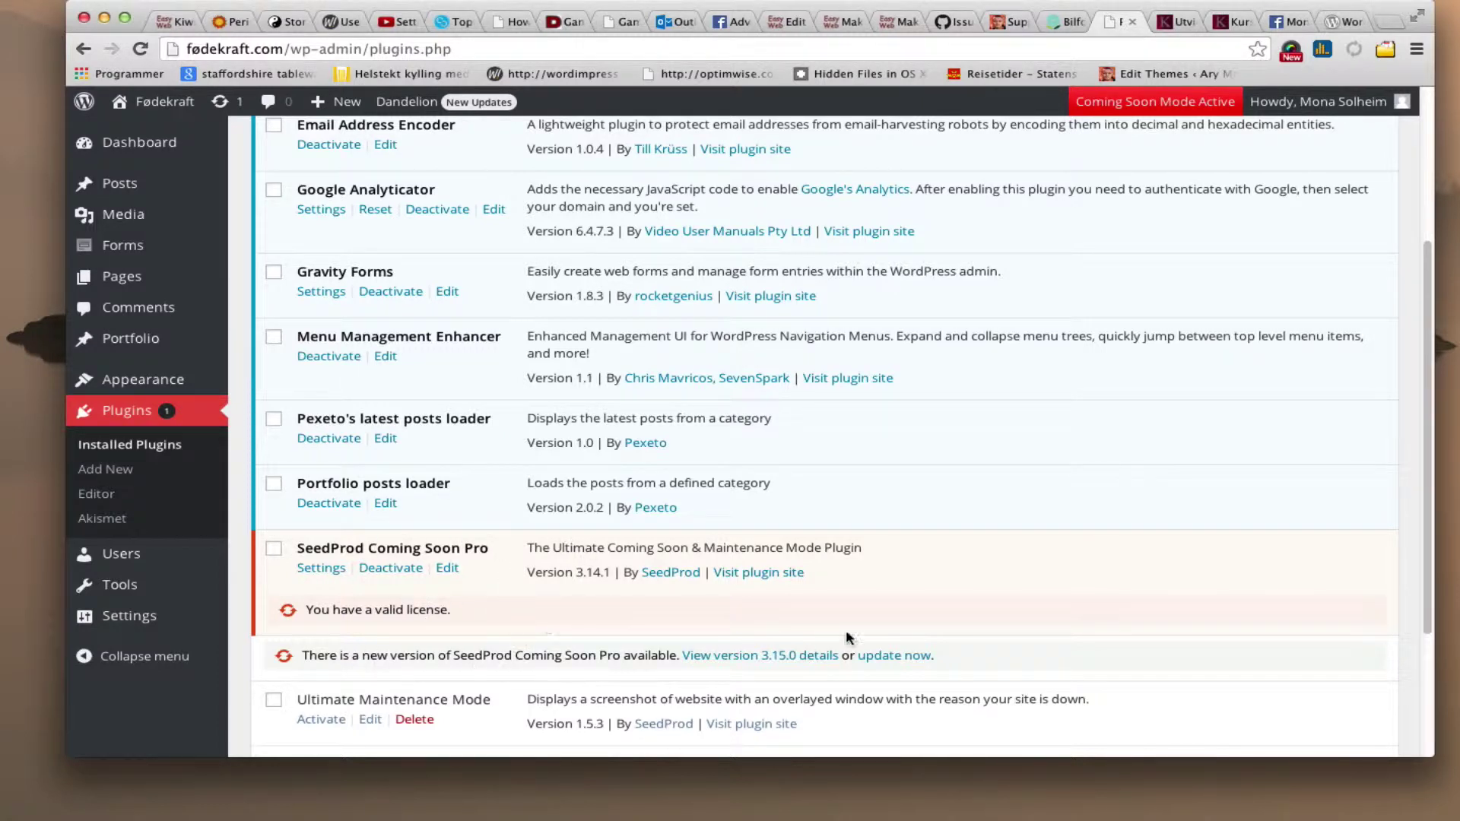
click(908, 660)
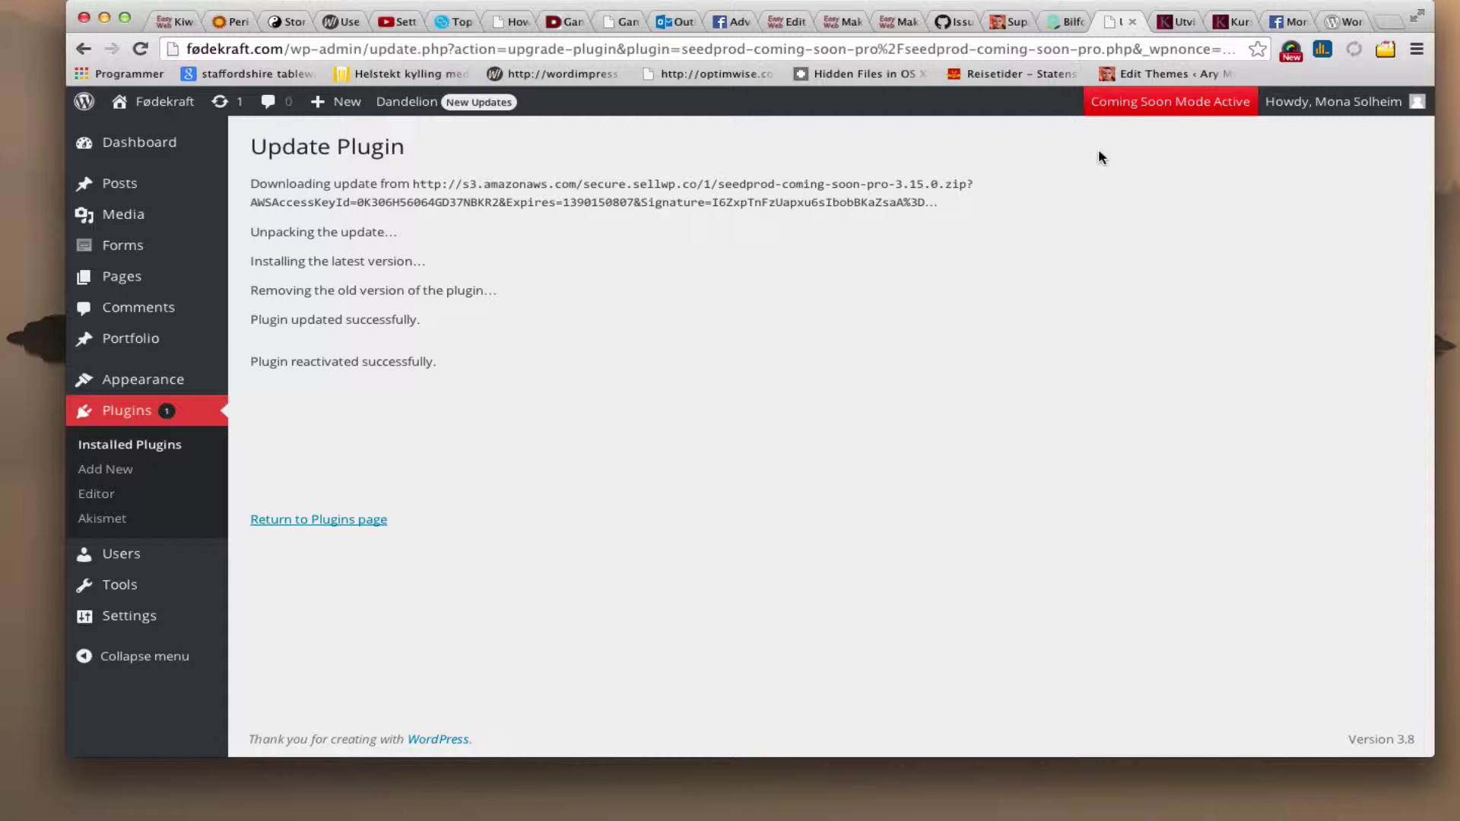
click(316, 523)
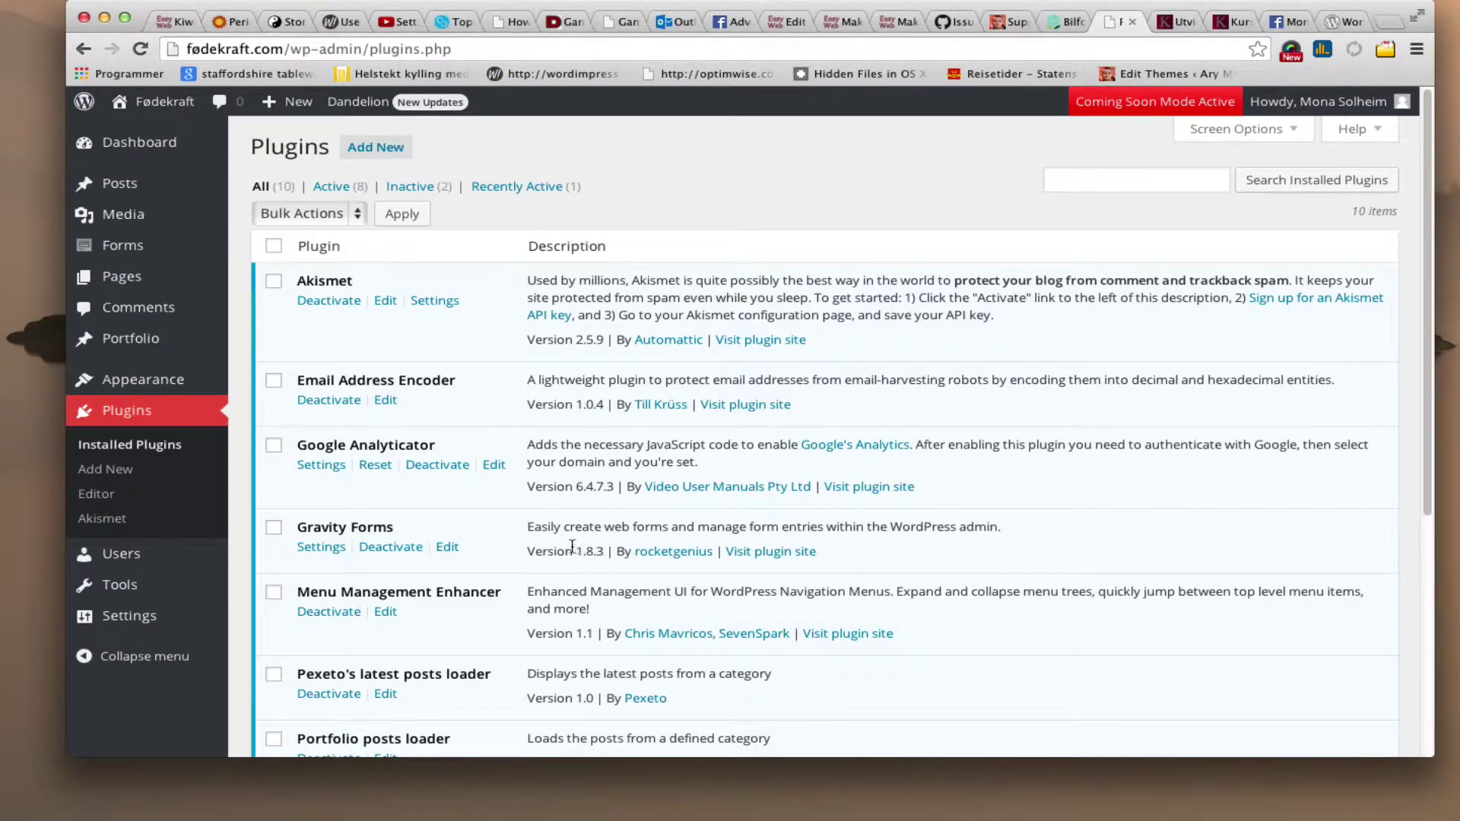
Open the Settings > Coming Soon Pro page
scroll(567, 546, down, 5)
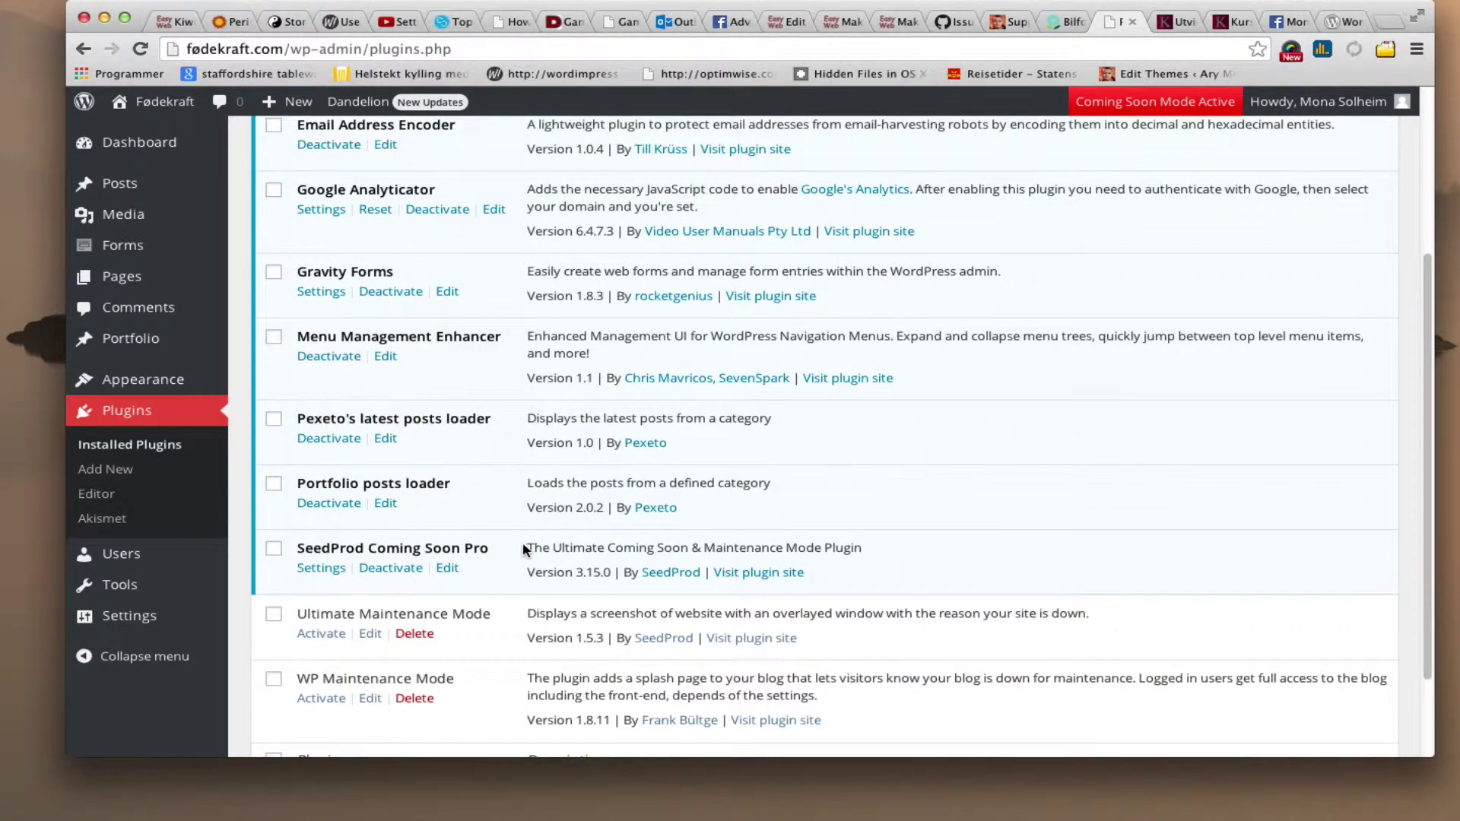
scroll(523, 549, down, 1)
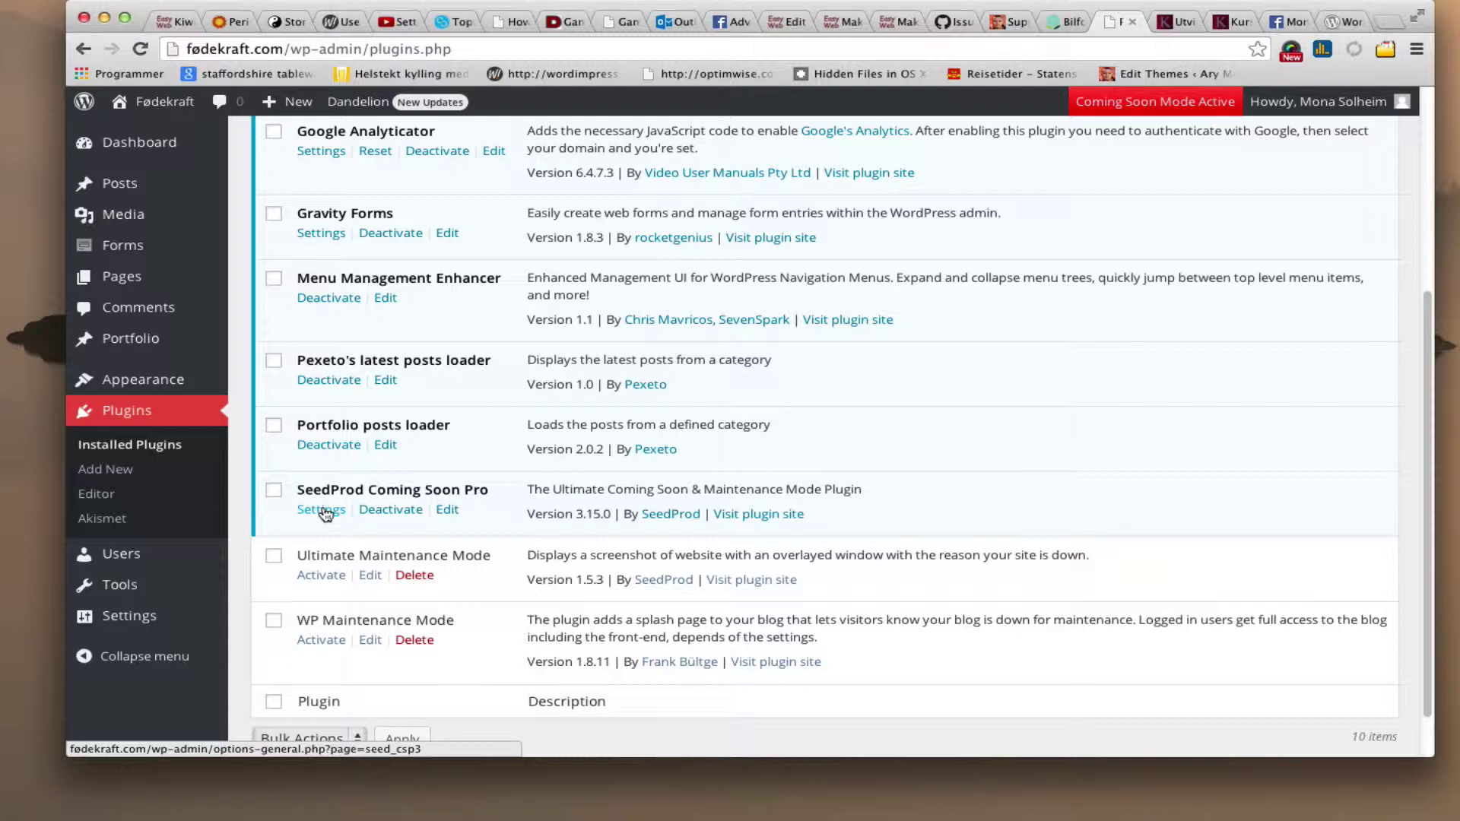
mouse_move(171, 625)
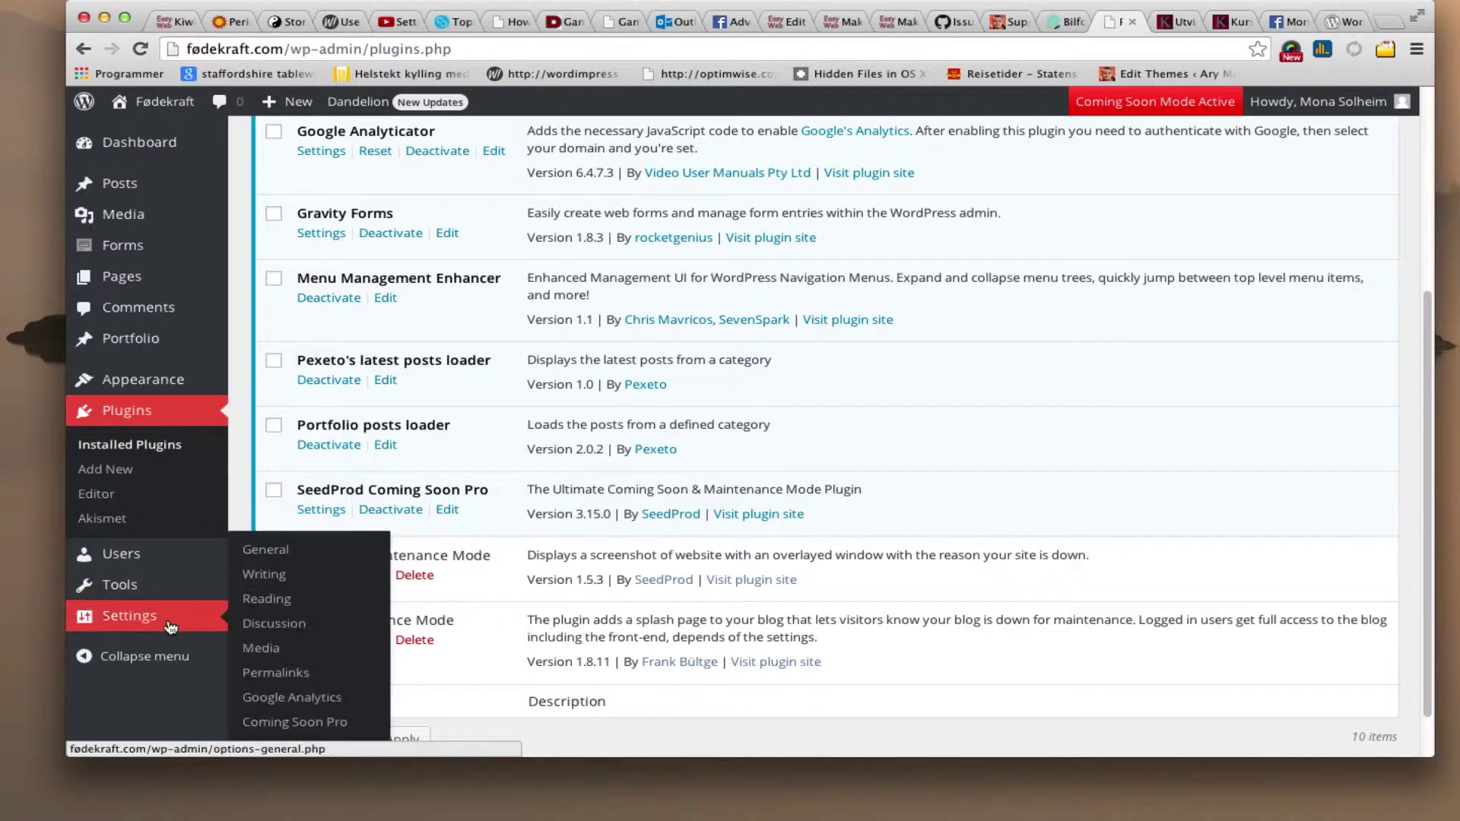
click(276, 726)
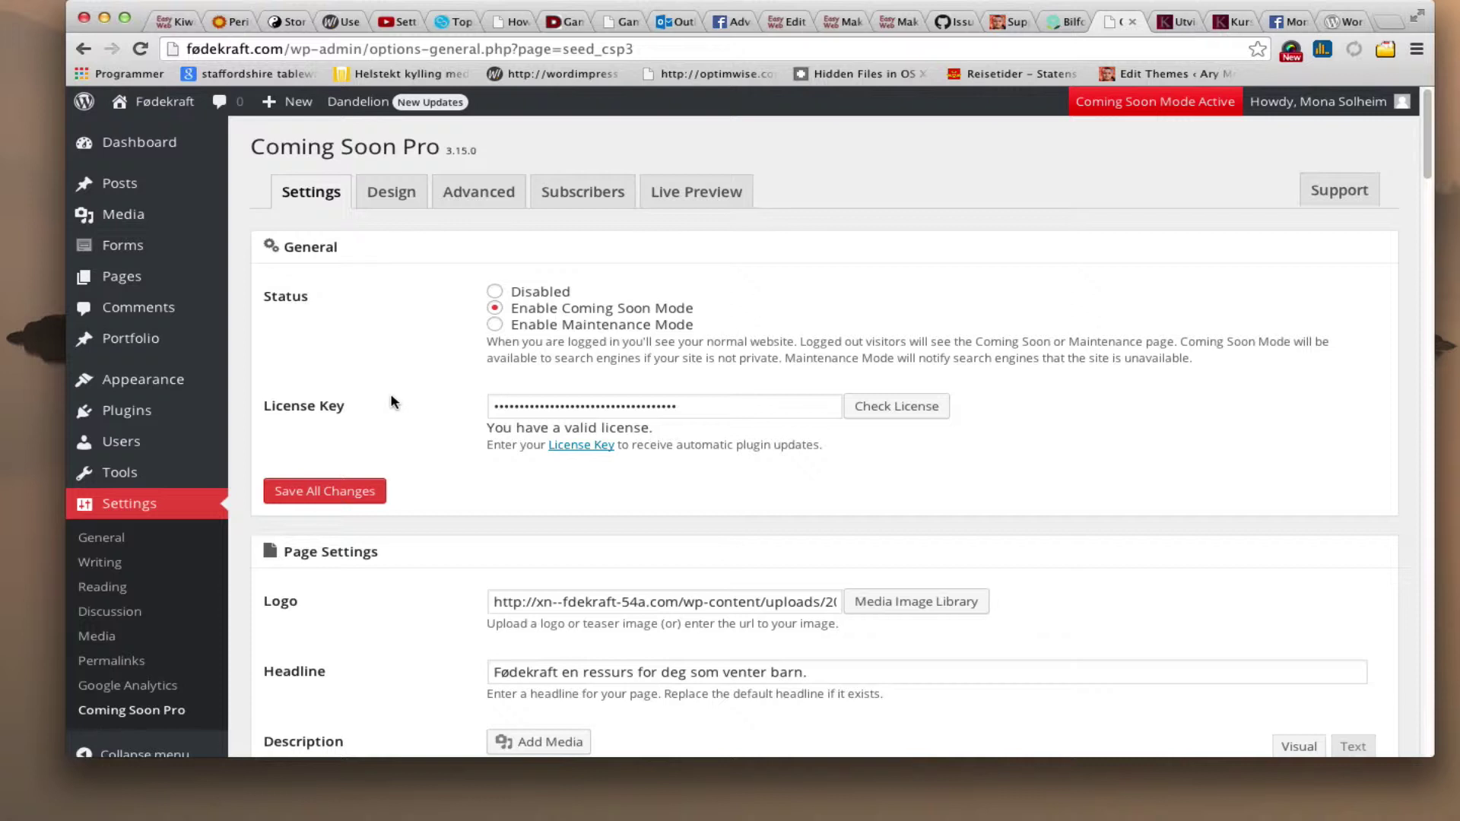
drag(717, 411, 473, 399)
scroll(451, 431, down, 5)
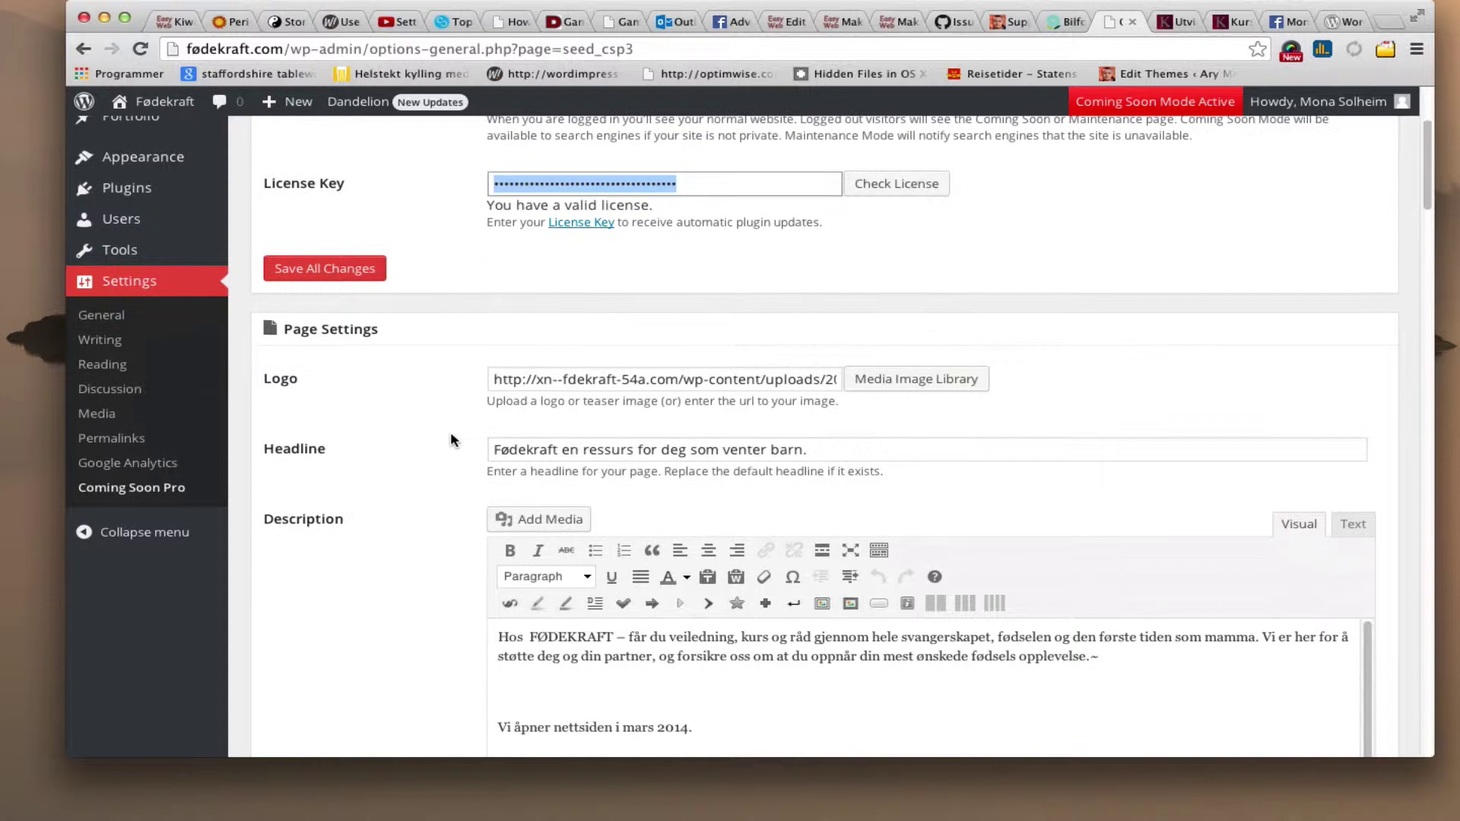
scroll(450, 432, down, 2)
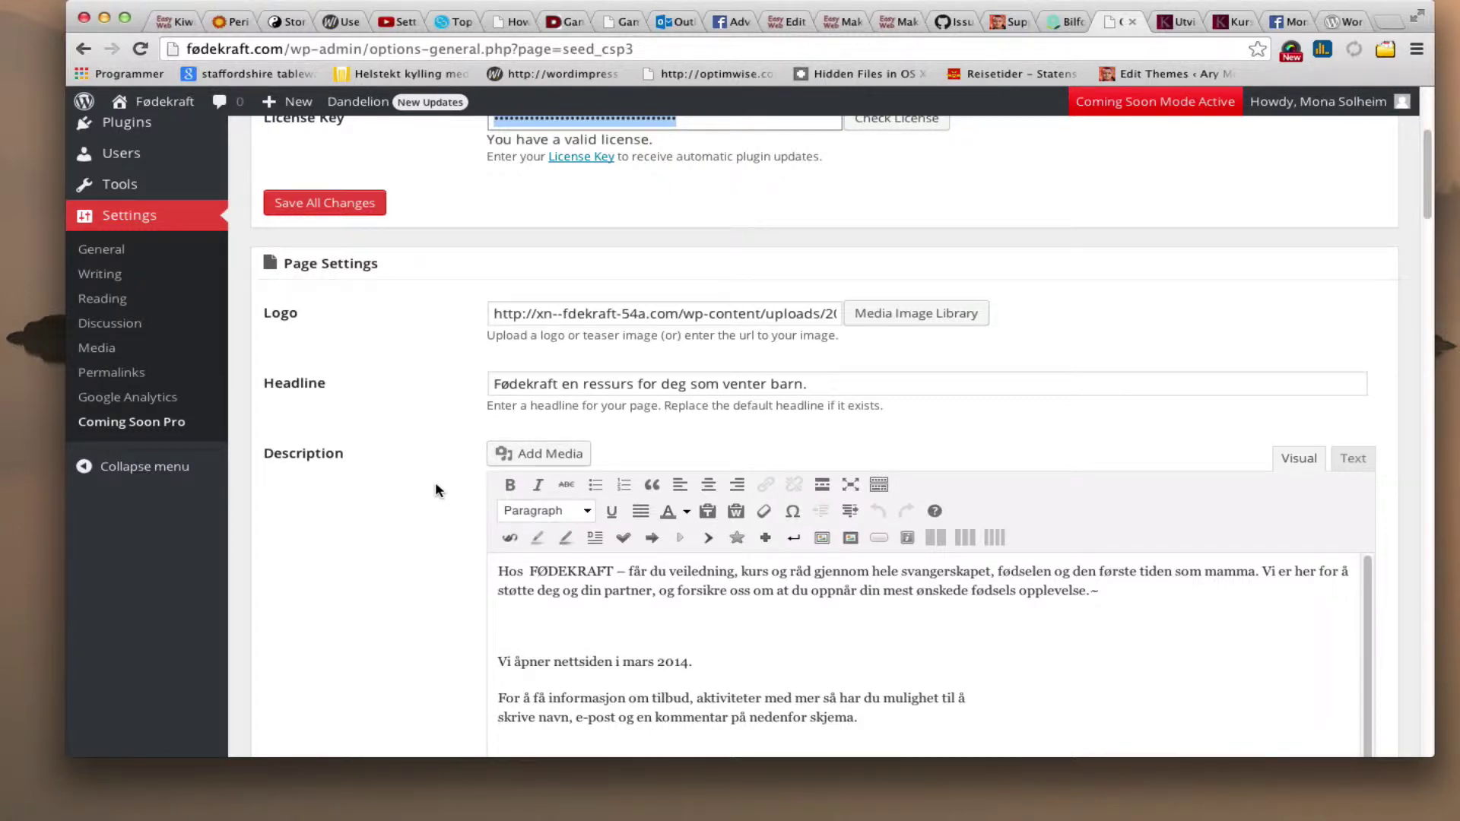
scroll(445, 490, down, 1)
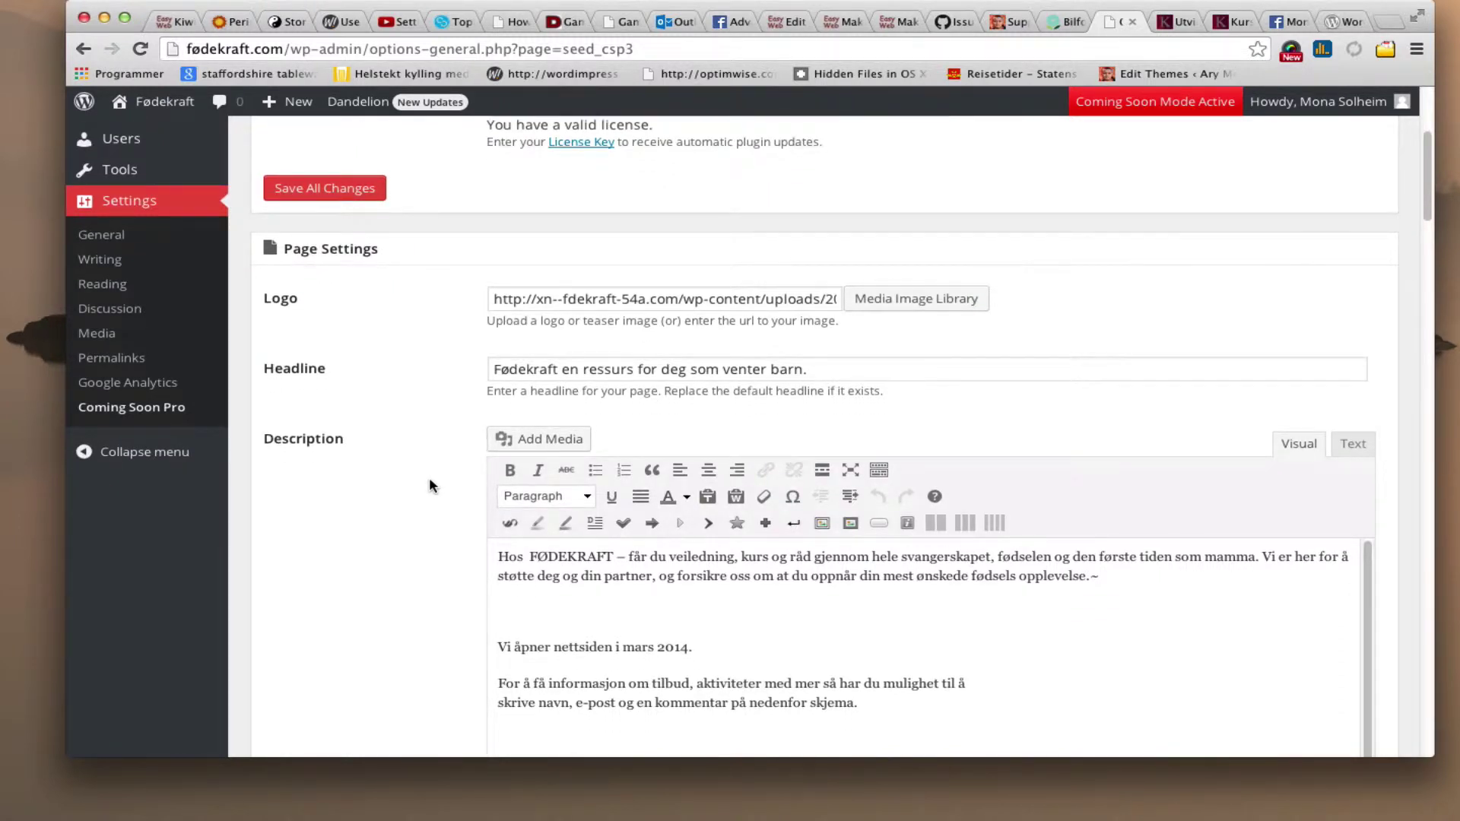
scroll(432, 490, down, 5)
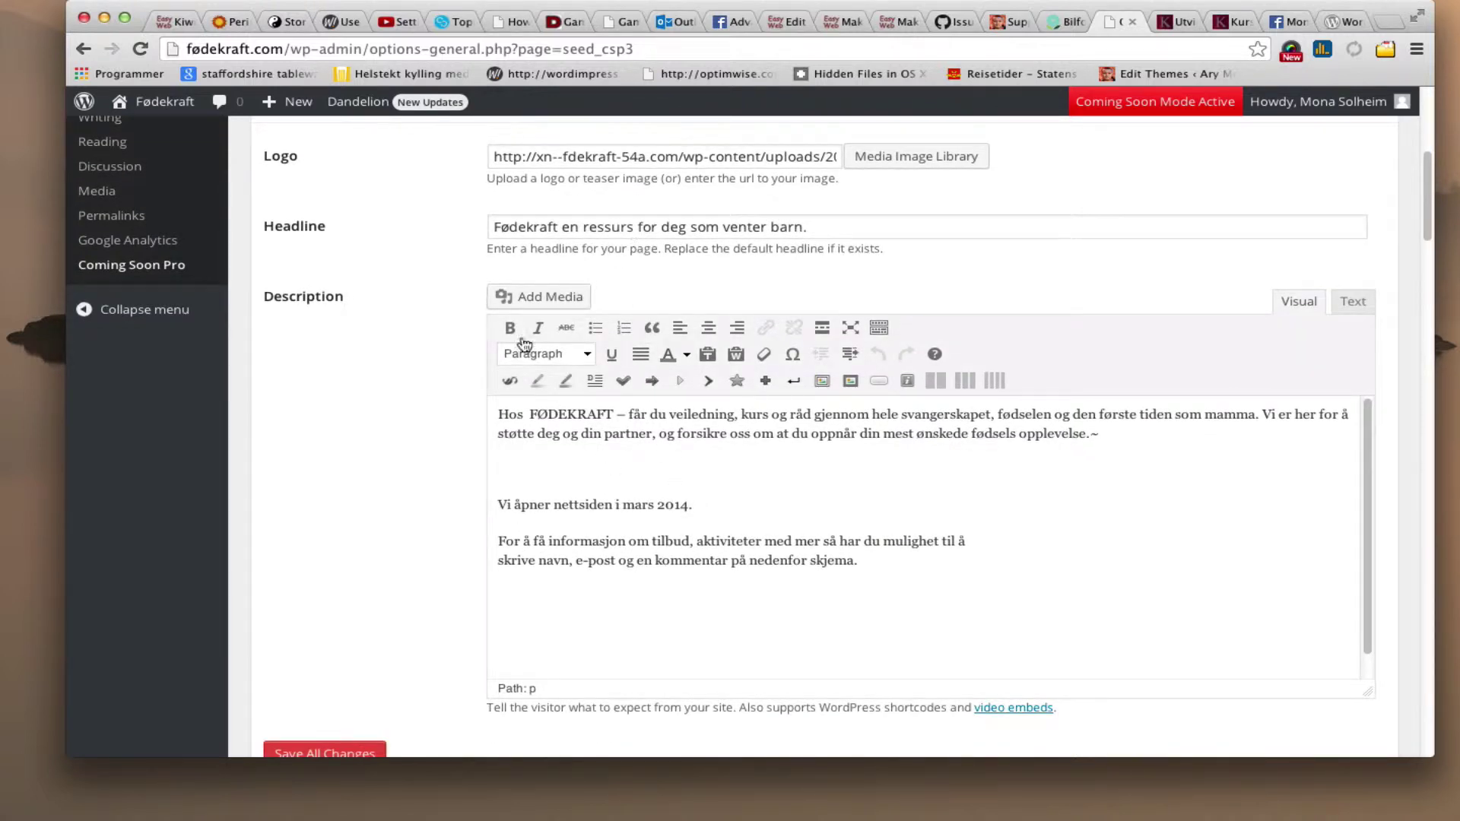
scroll(468, 476, down, 4)
scroll(469, 474, down, 10)
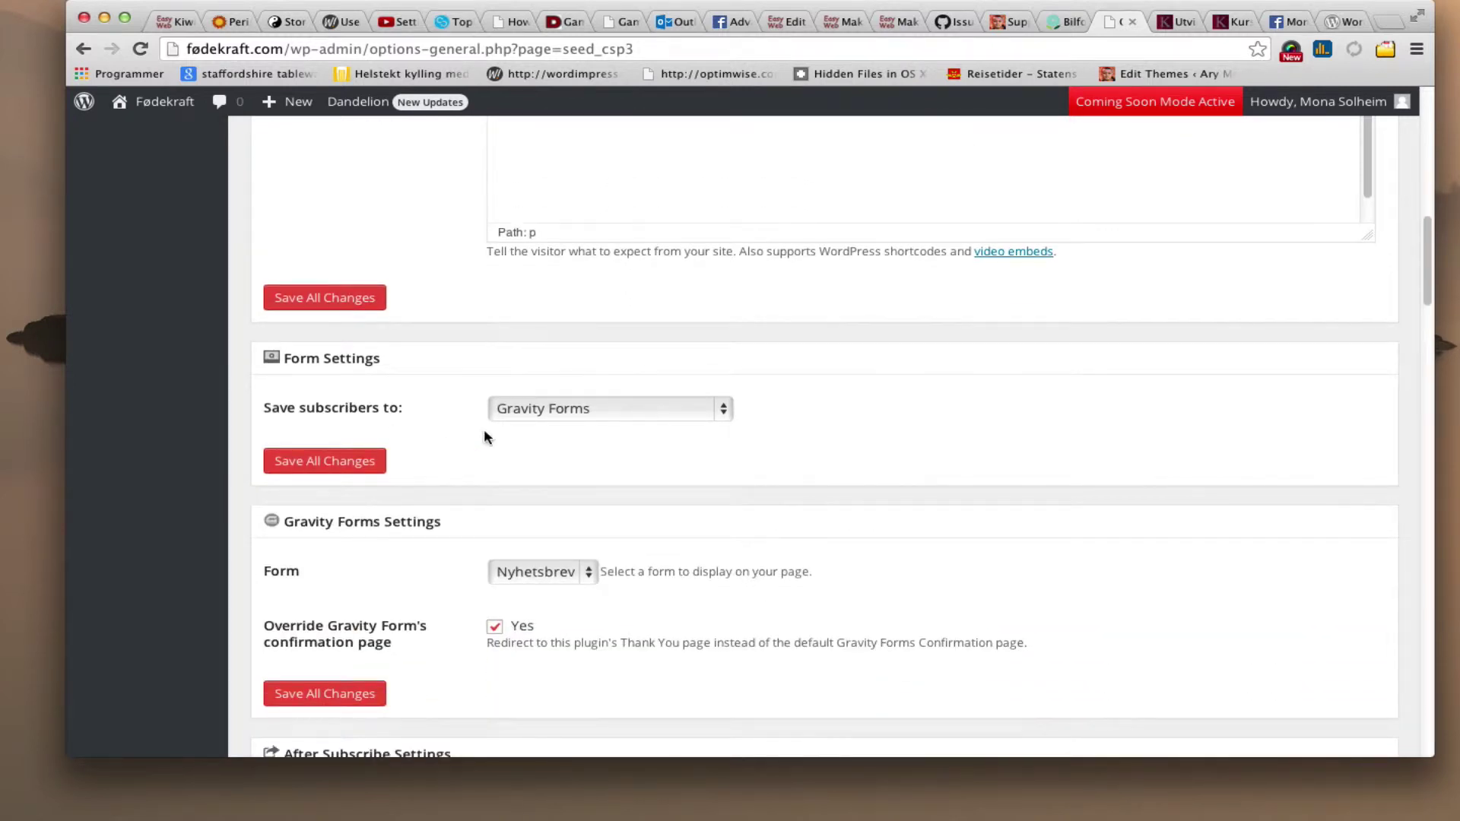
click(723, 411)
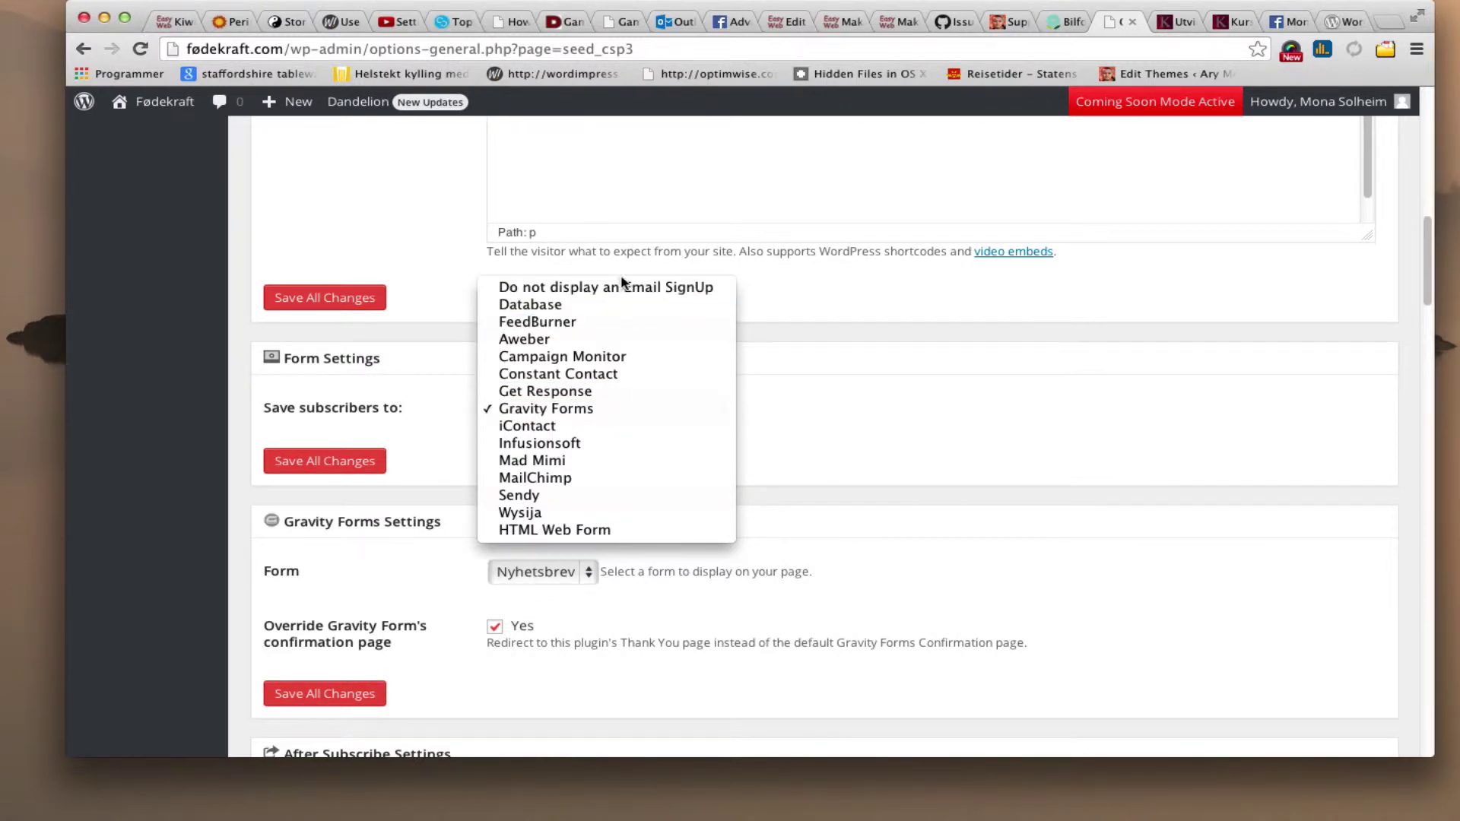
click(604, 410)
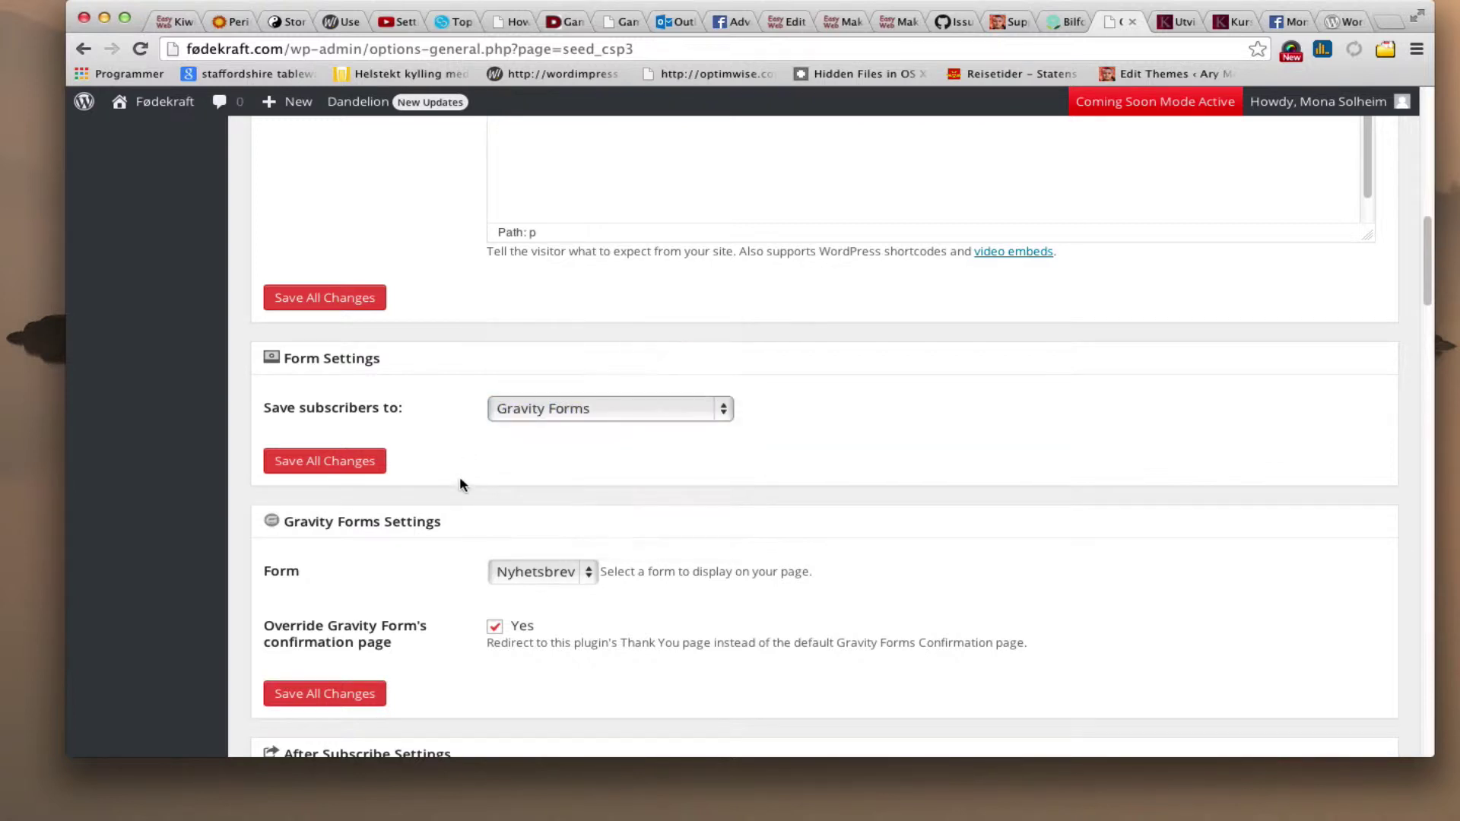
scroll(460, 480, down, 3)
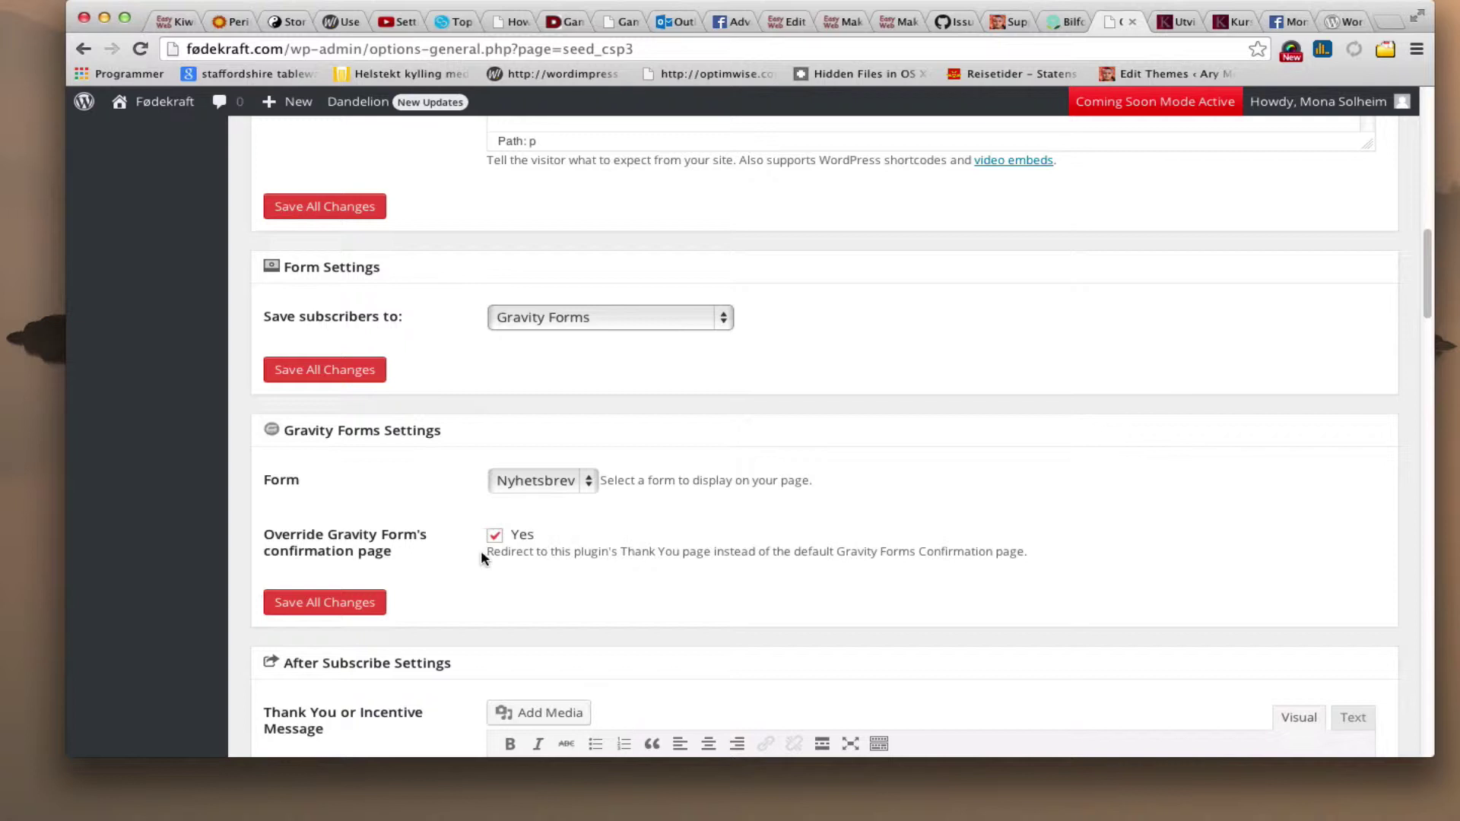
scroll(481, 550, down, 5)
scroll(447, 591, down, 2)
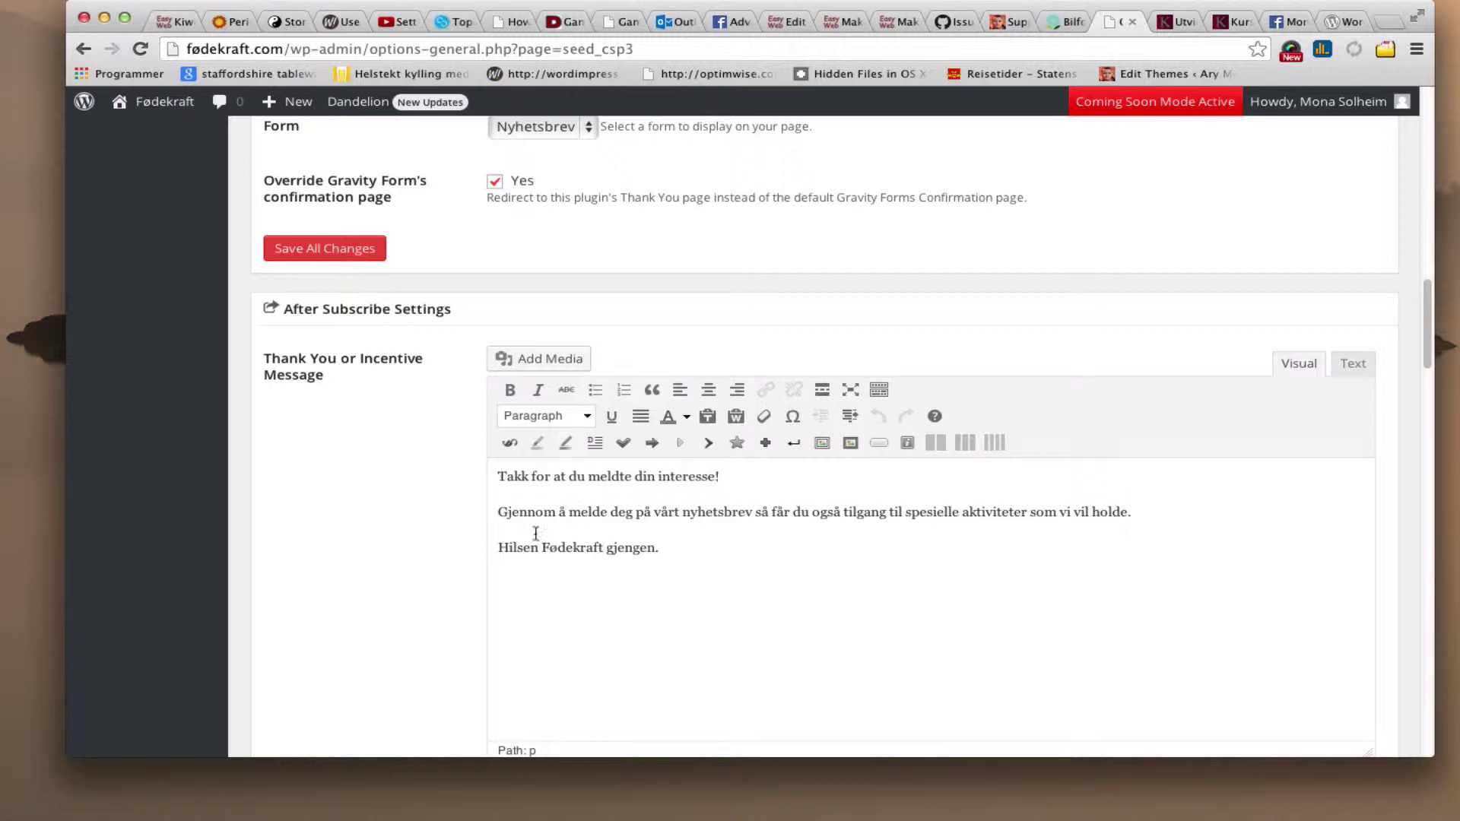
scroll(448, 593, down, 5)
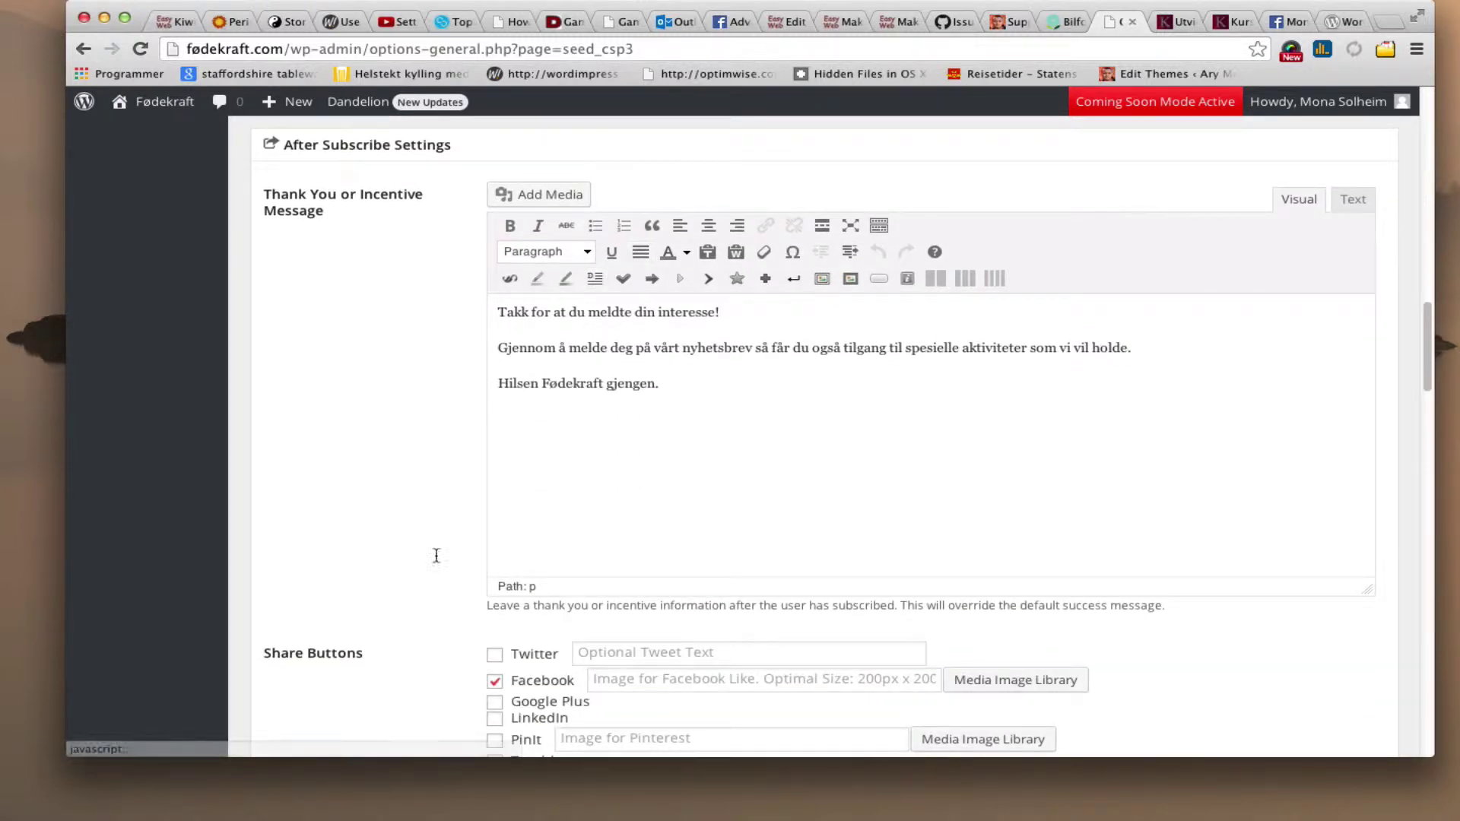
scroll(428, 645, down, 4)
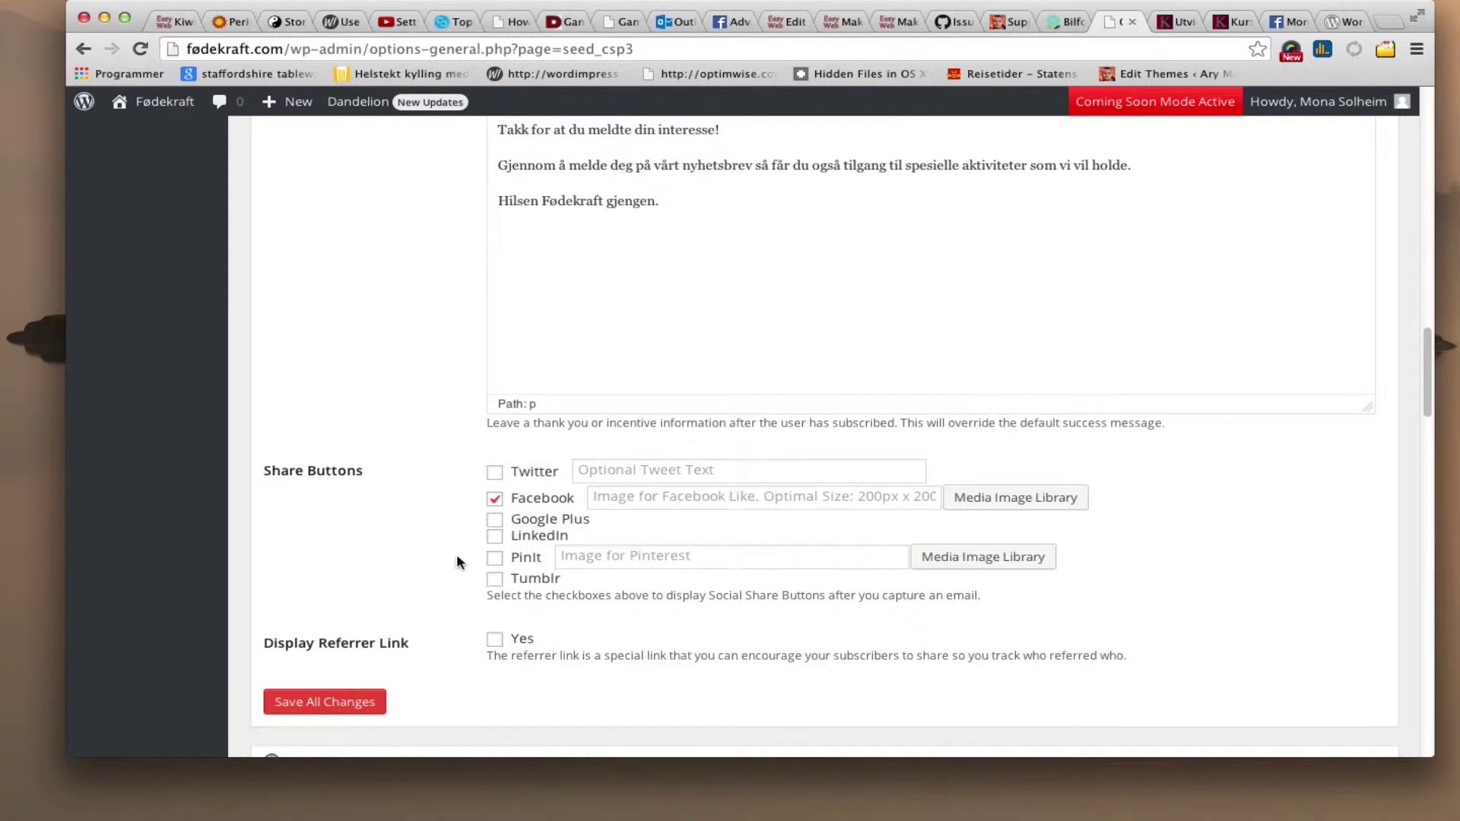
scroll(441, 579, down, 8)
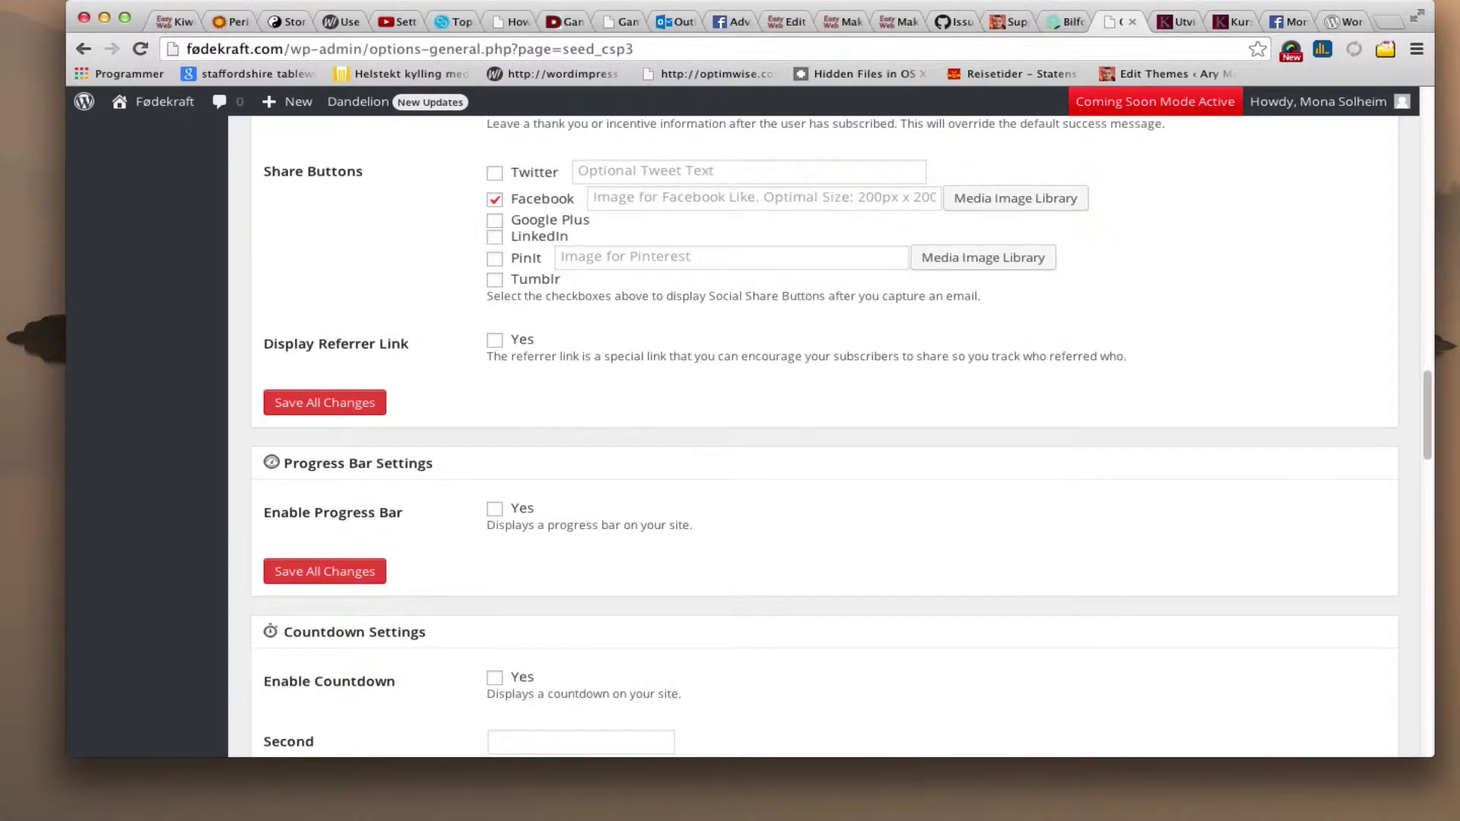
Switch to Firefox and scroll through the live fødekraft.com page and its Navn/E-post/Melding form
key(super+Tab)
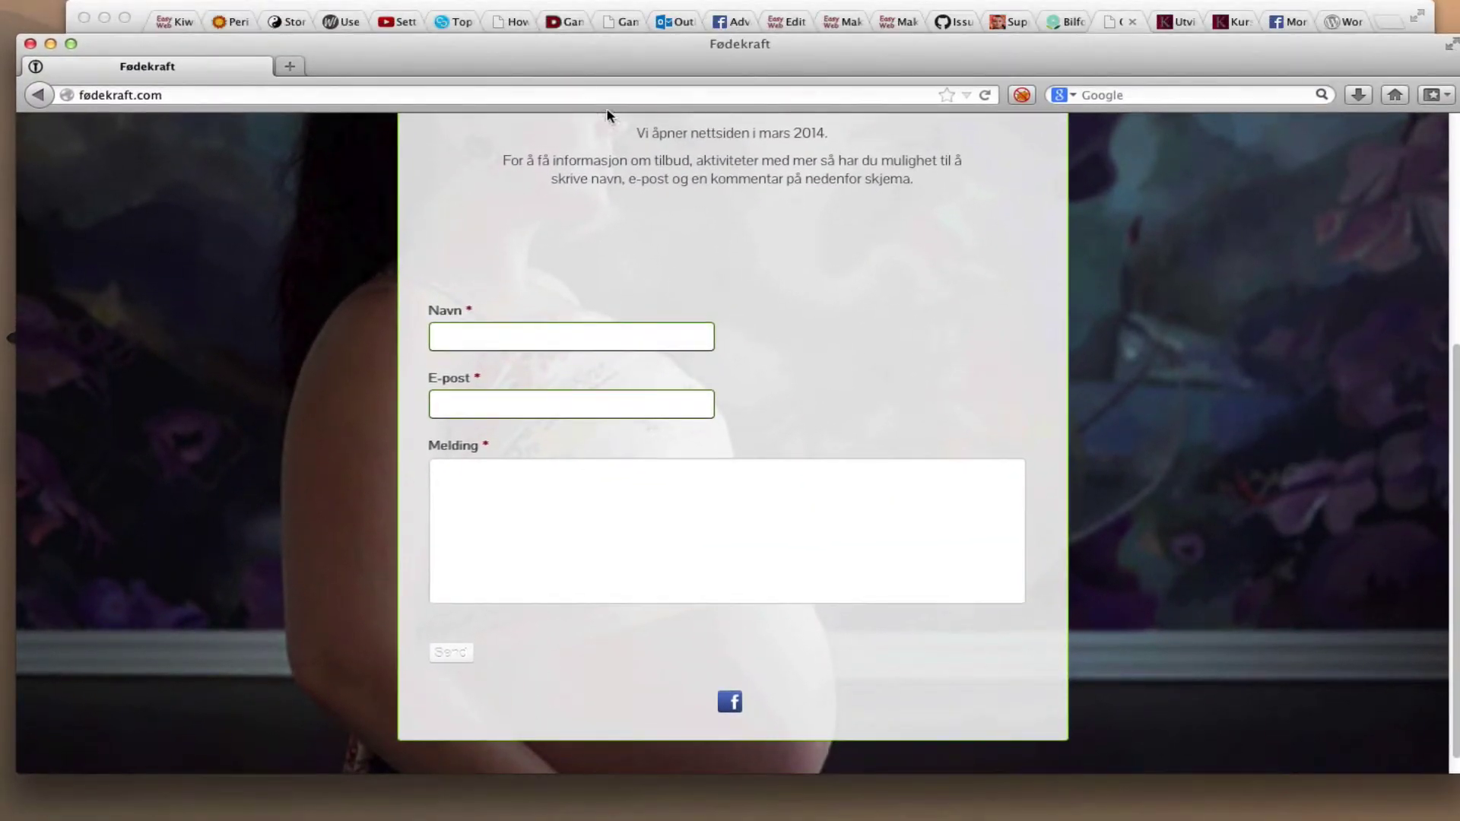
scroll(994, 456, up, 3)
scroll(994, 472, up, 3)
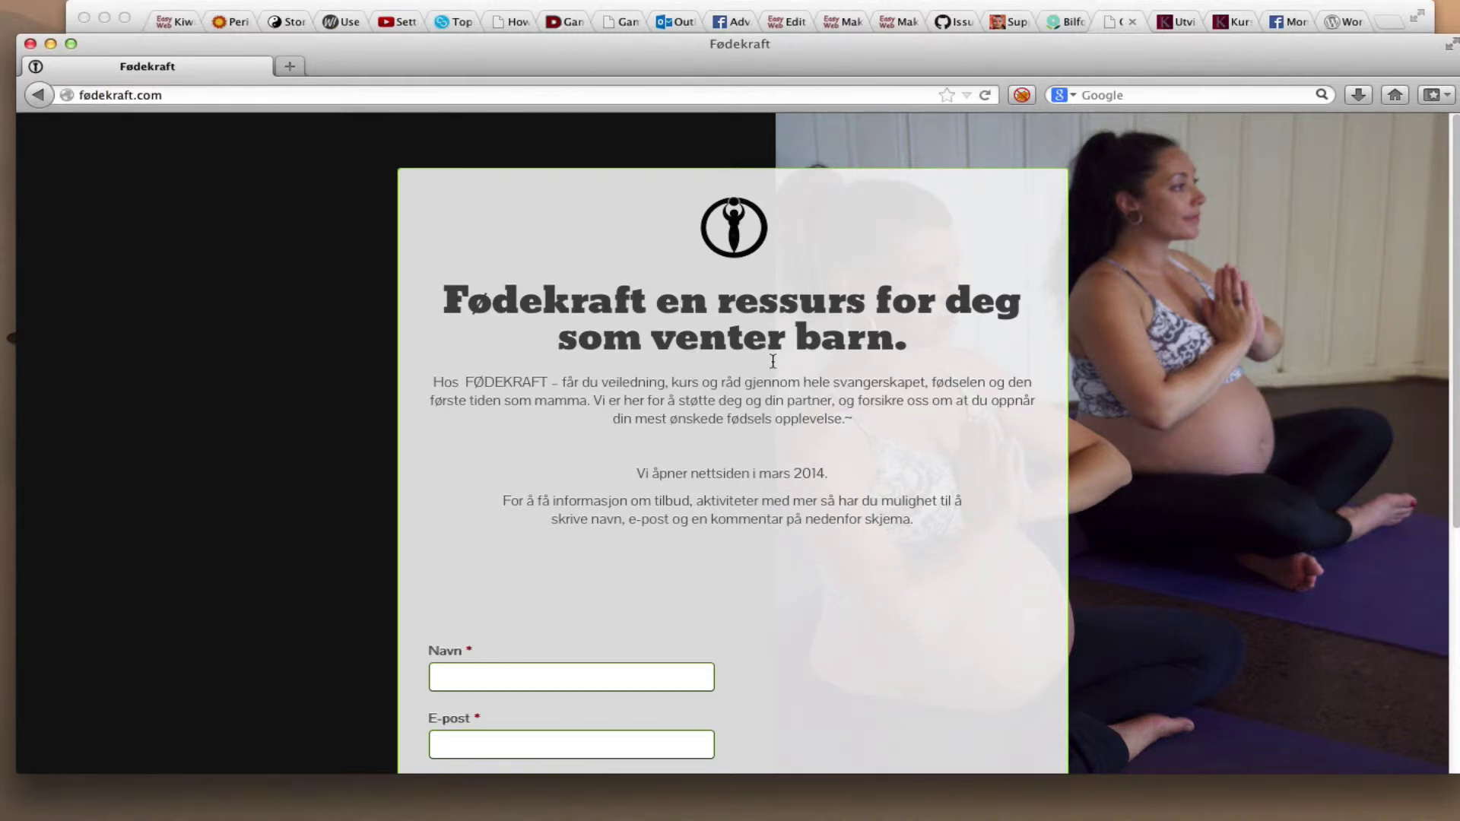
scroll(919, 615, down, 3)
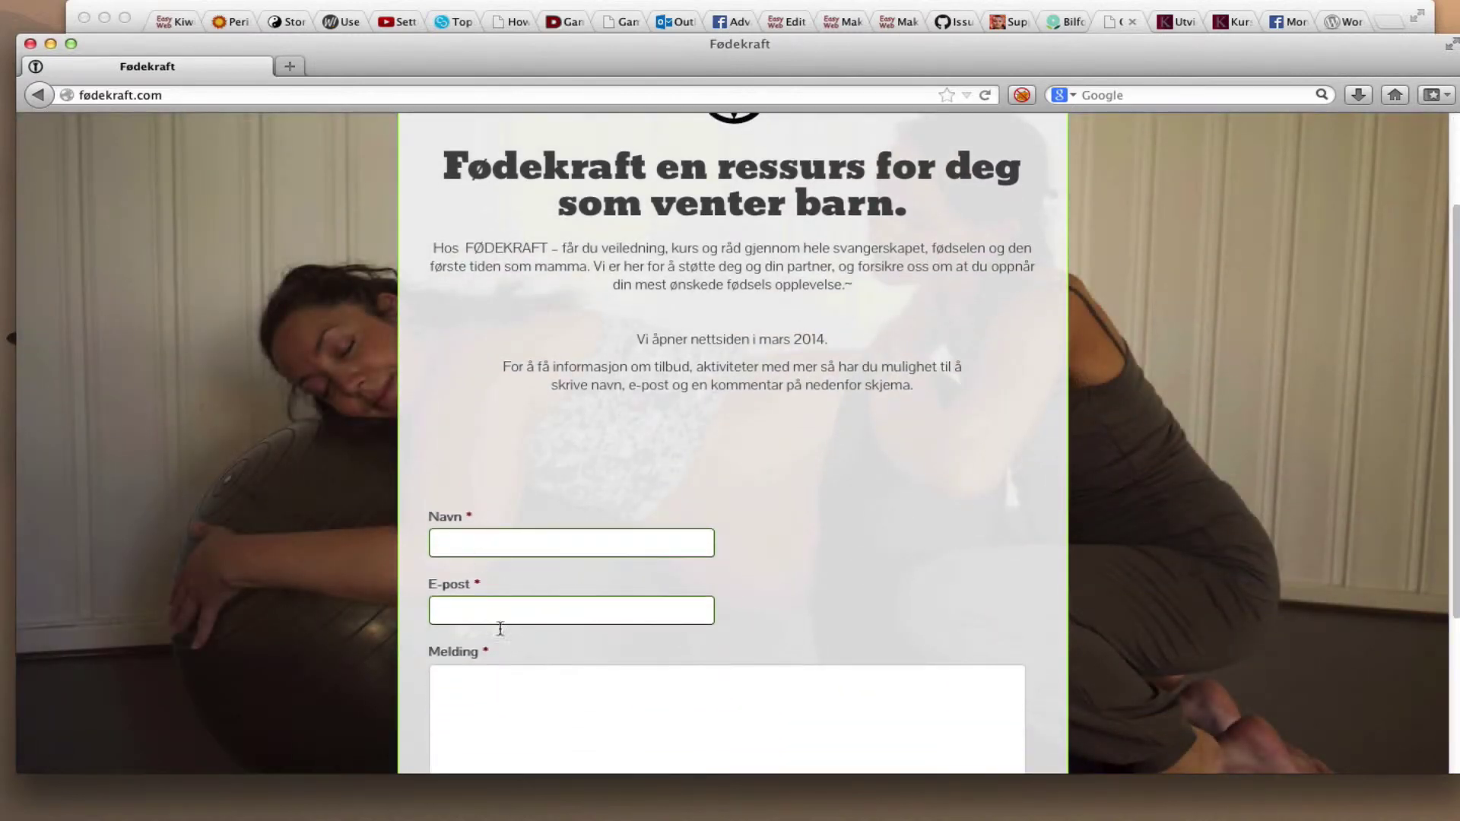
scroll(956, 618, down, 5)
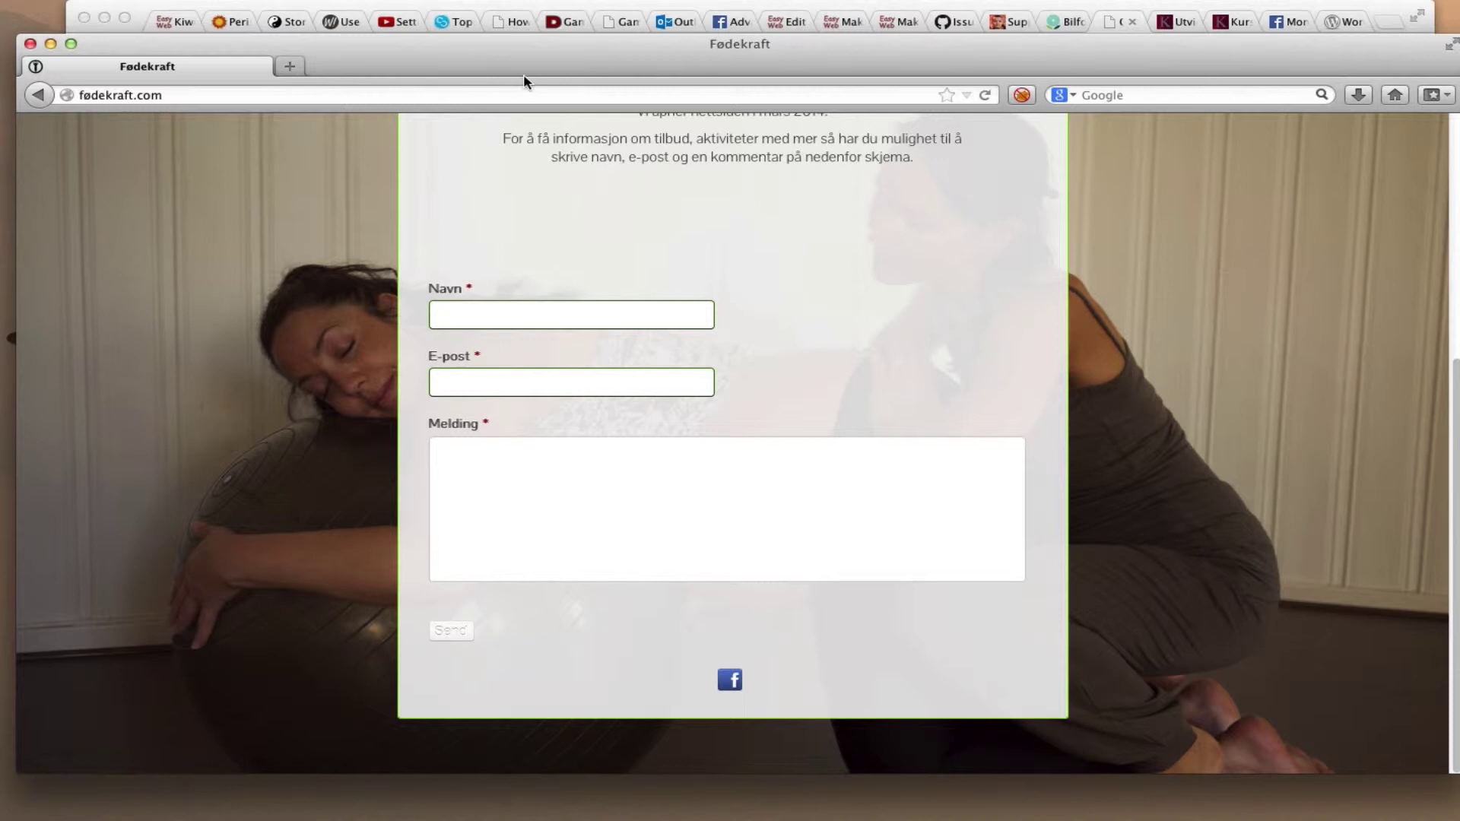
Back in Chrome, tick then untick Enable Progress Bar and scroll down to the Header section
key(super+Tab)
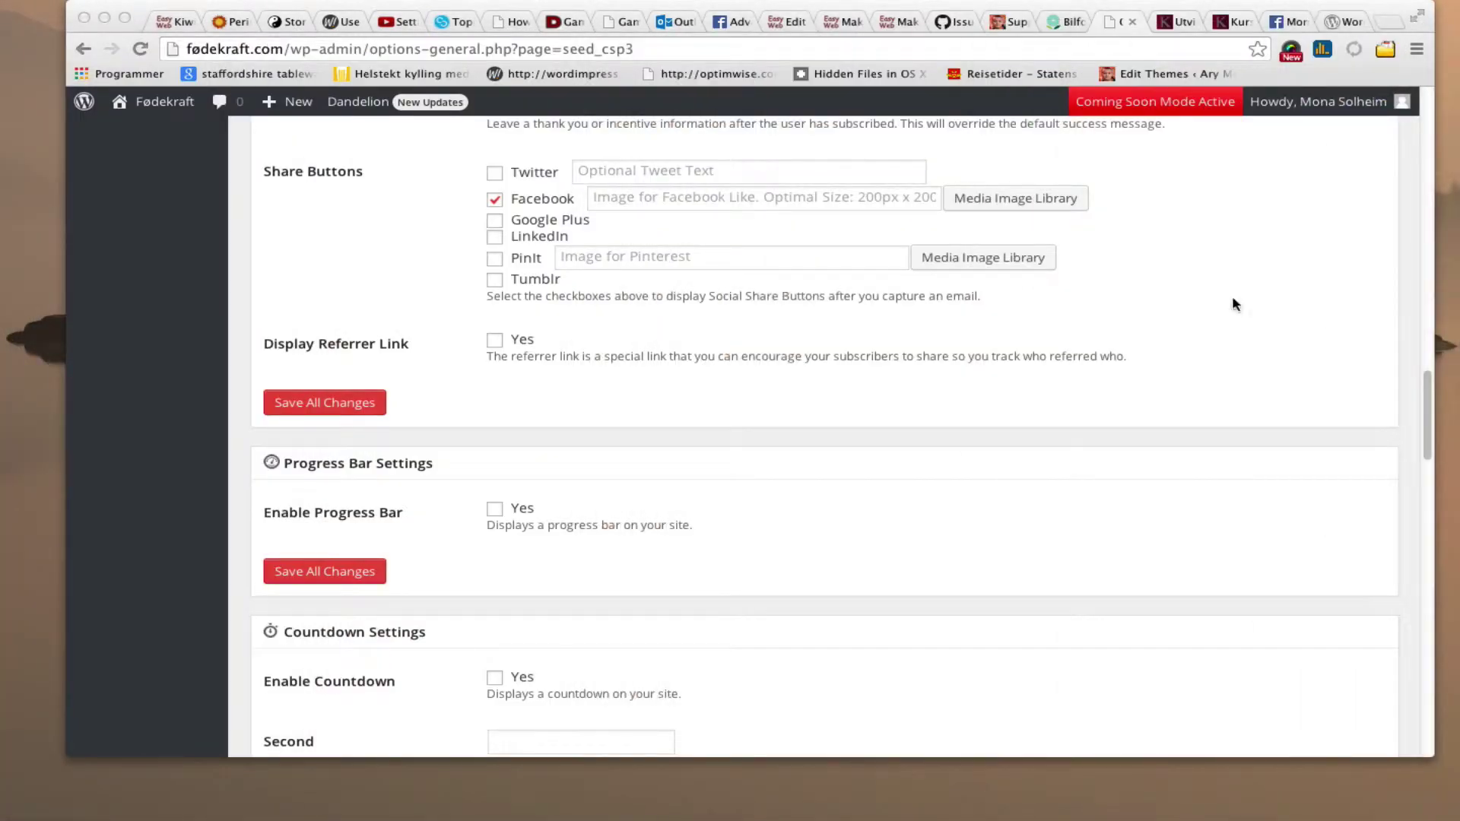
scroll(685, 510, down, 2)
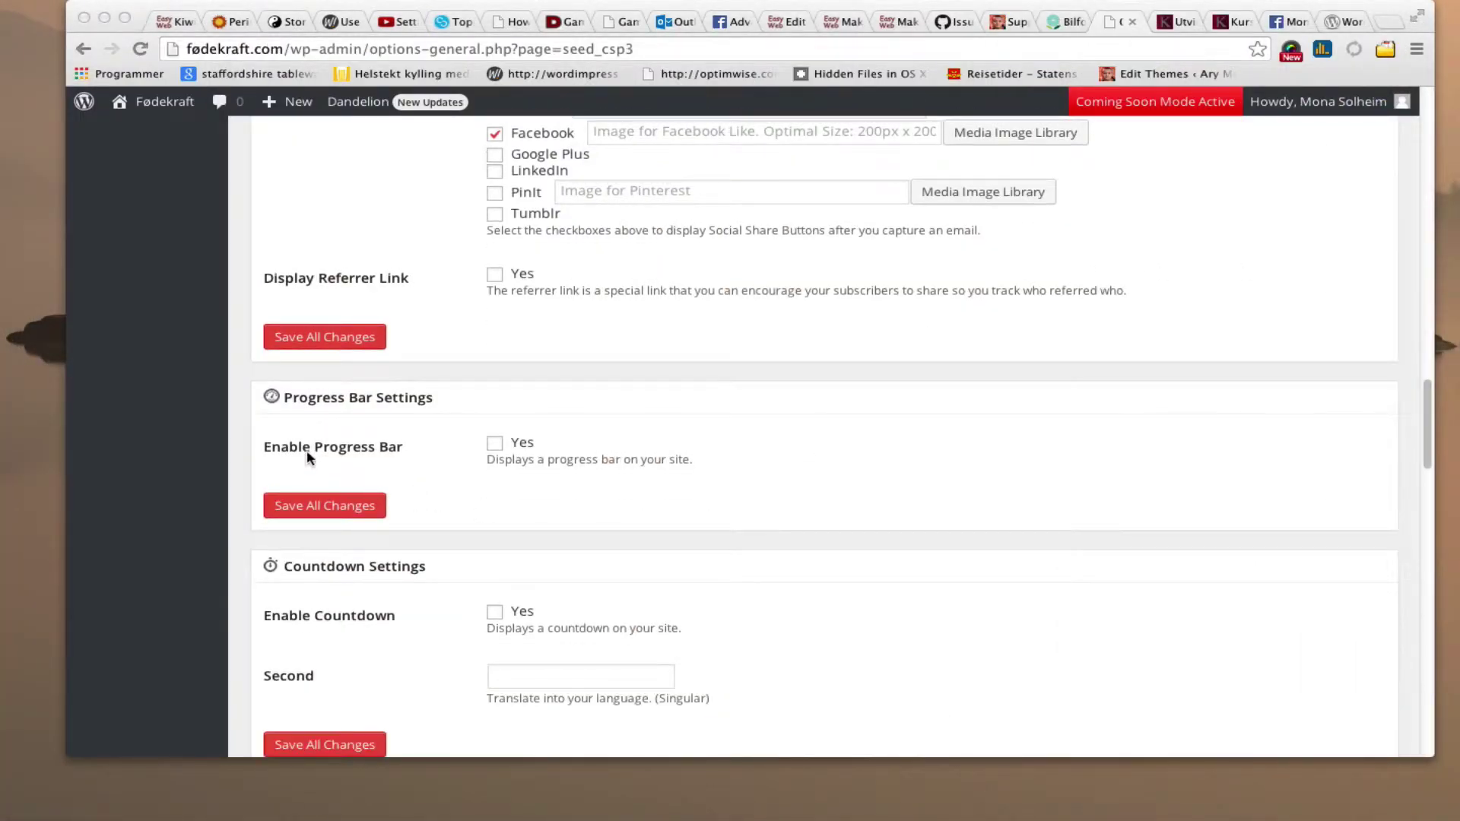
click(495, 451)
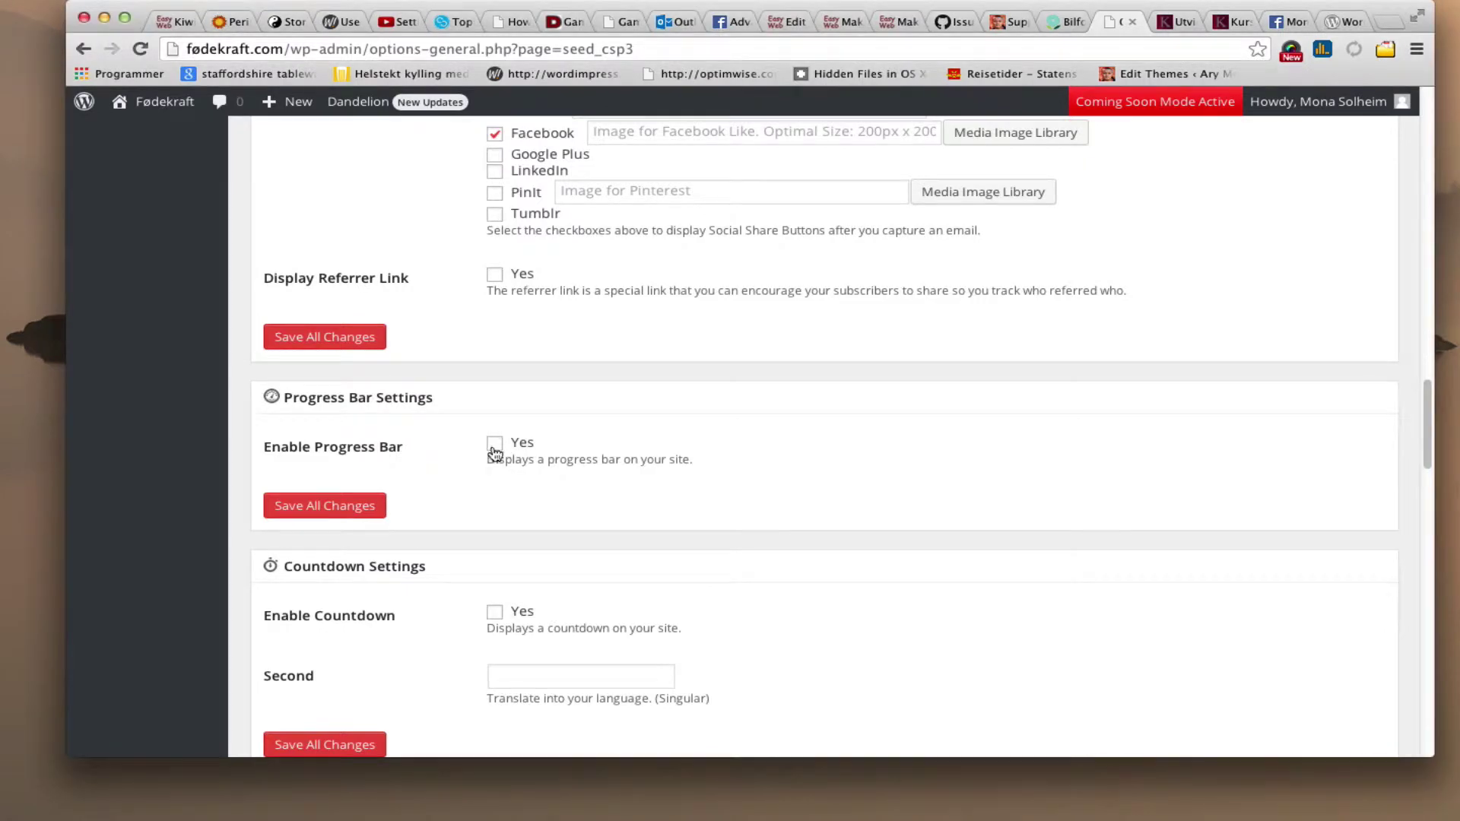
click(494, 445)
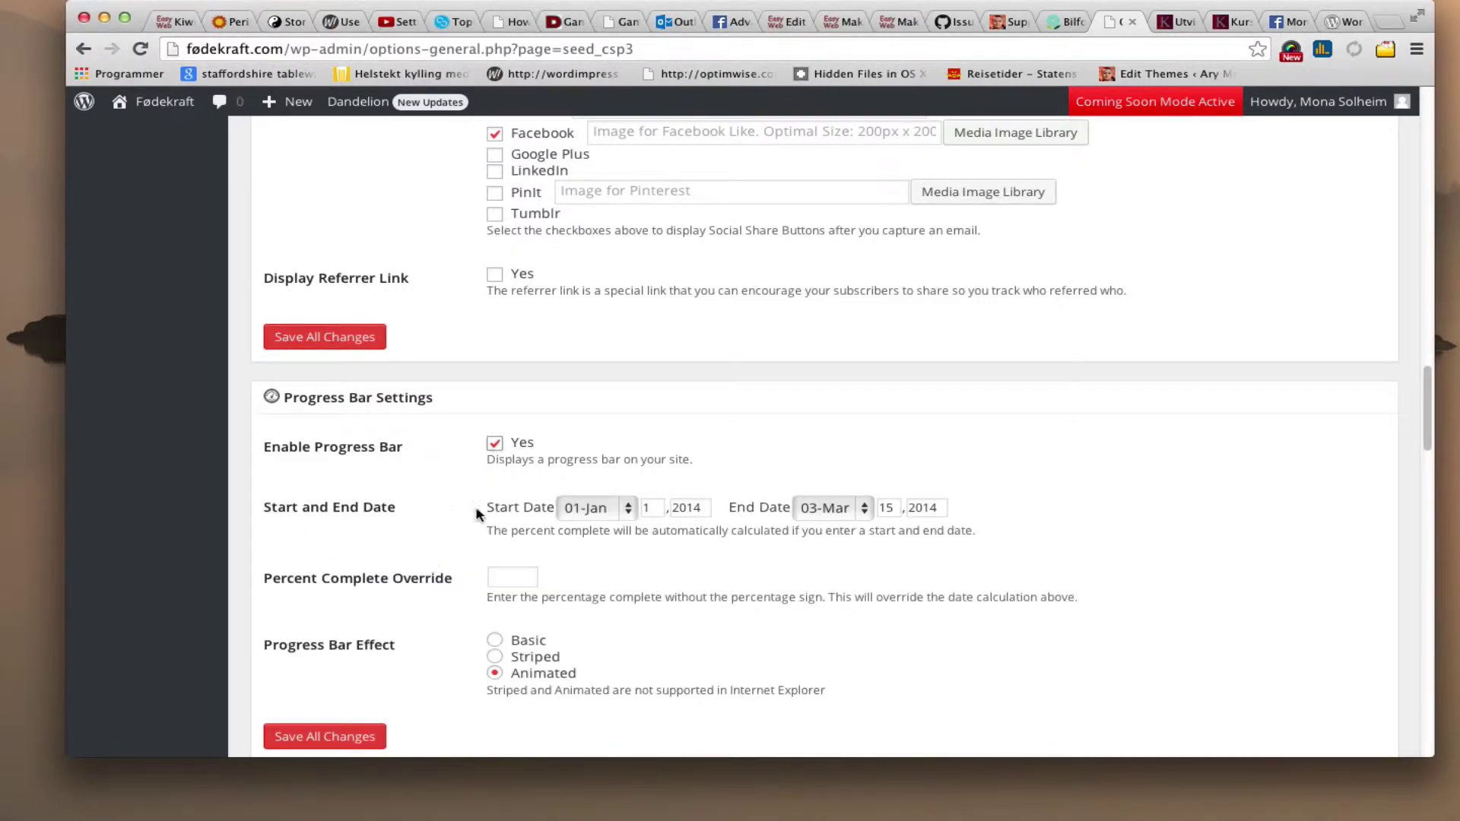
scroll(617, 577, down, 3)
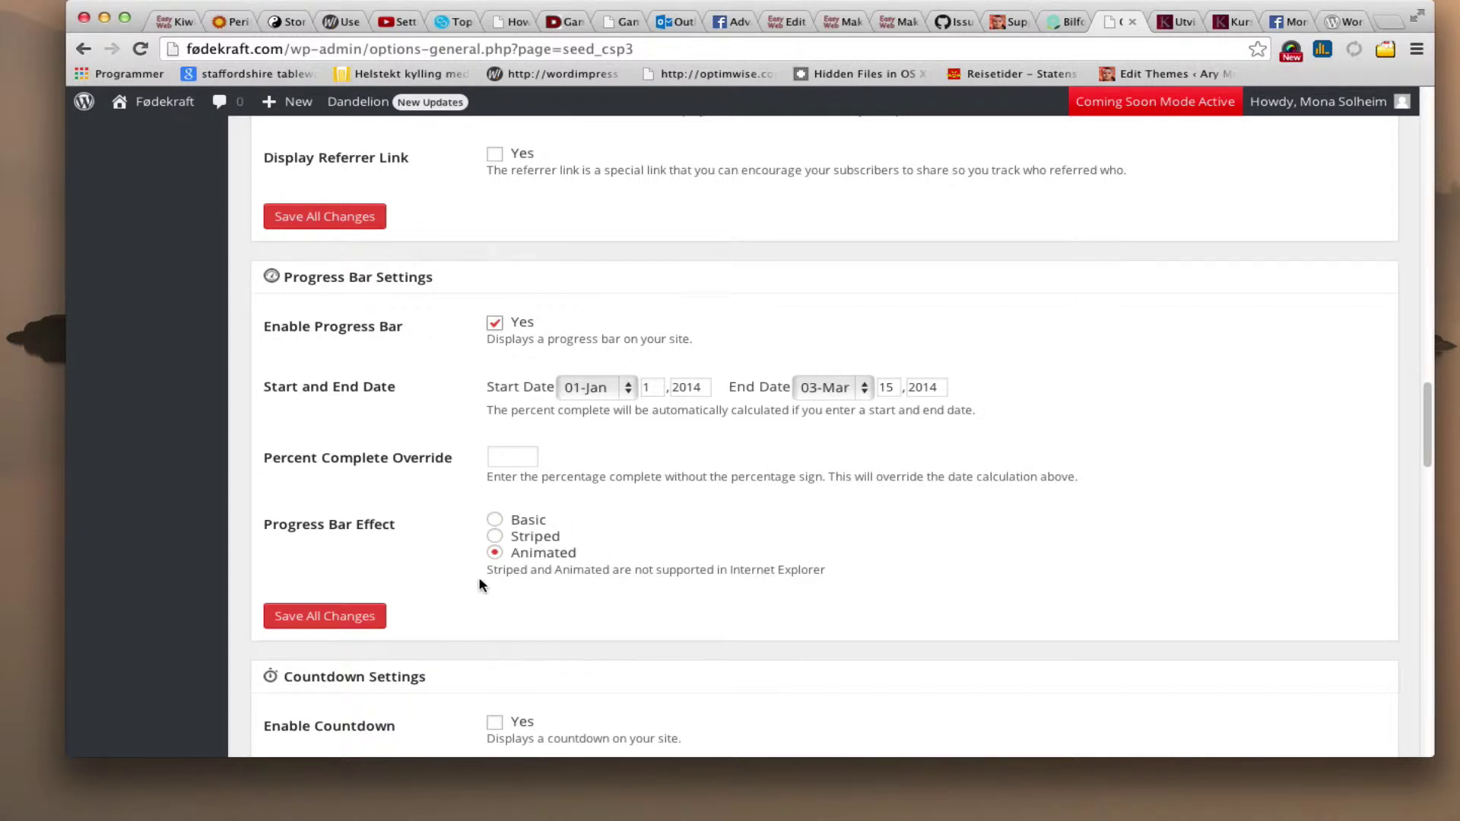
click(495, 324)
scroll(435, 496, down, 3)
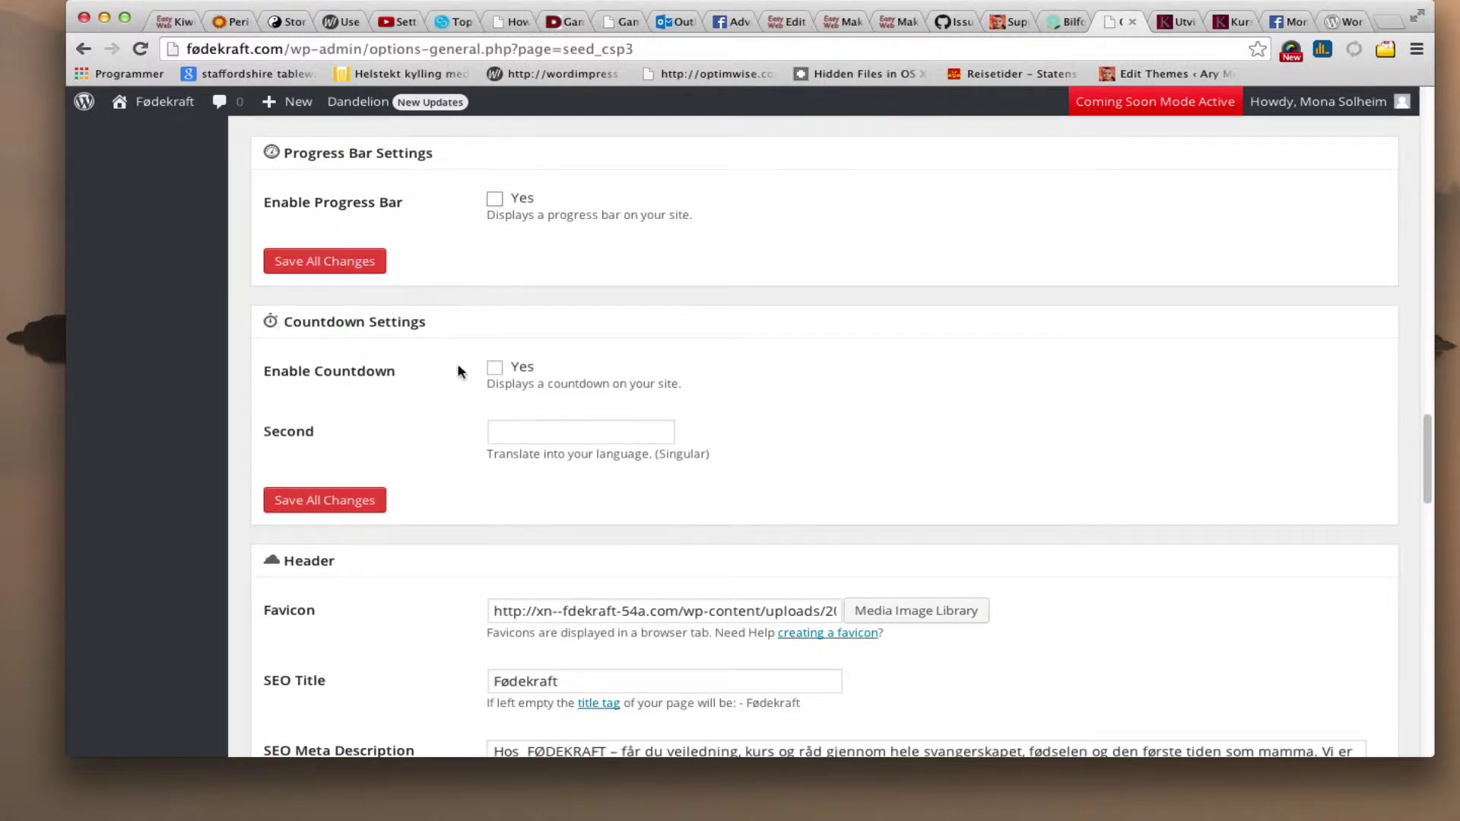
scroll(459, 454, down, 4)
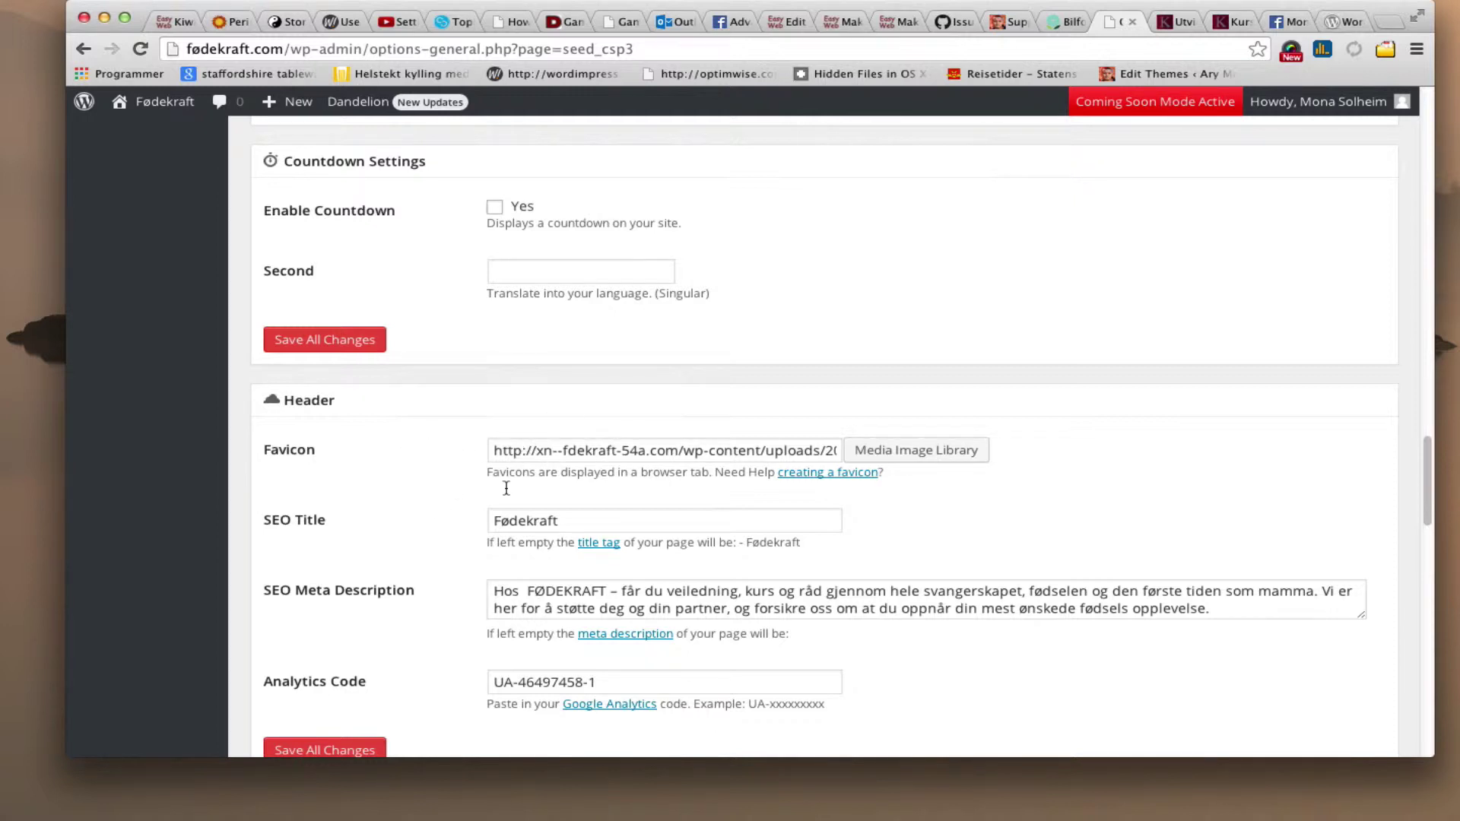
scroll(471, 524, down, 1)
scroll(471, 523, down, 1)
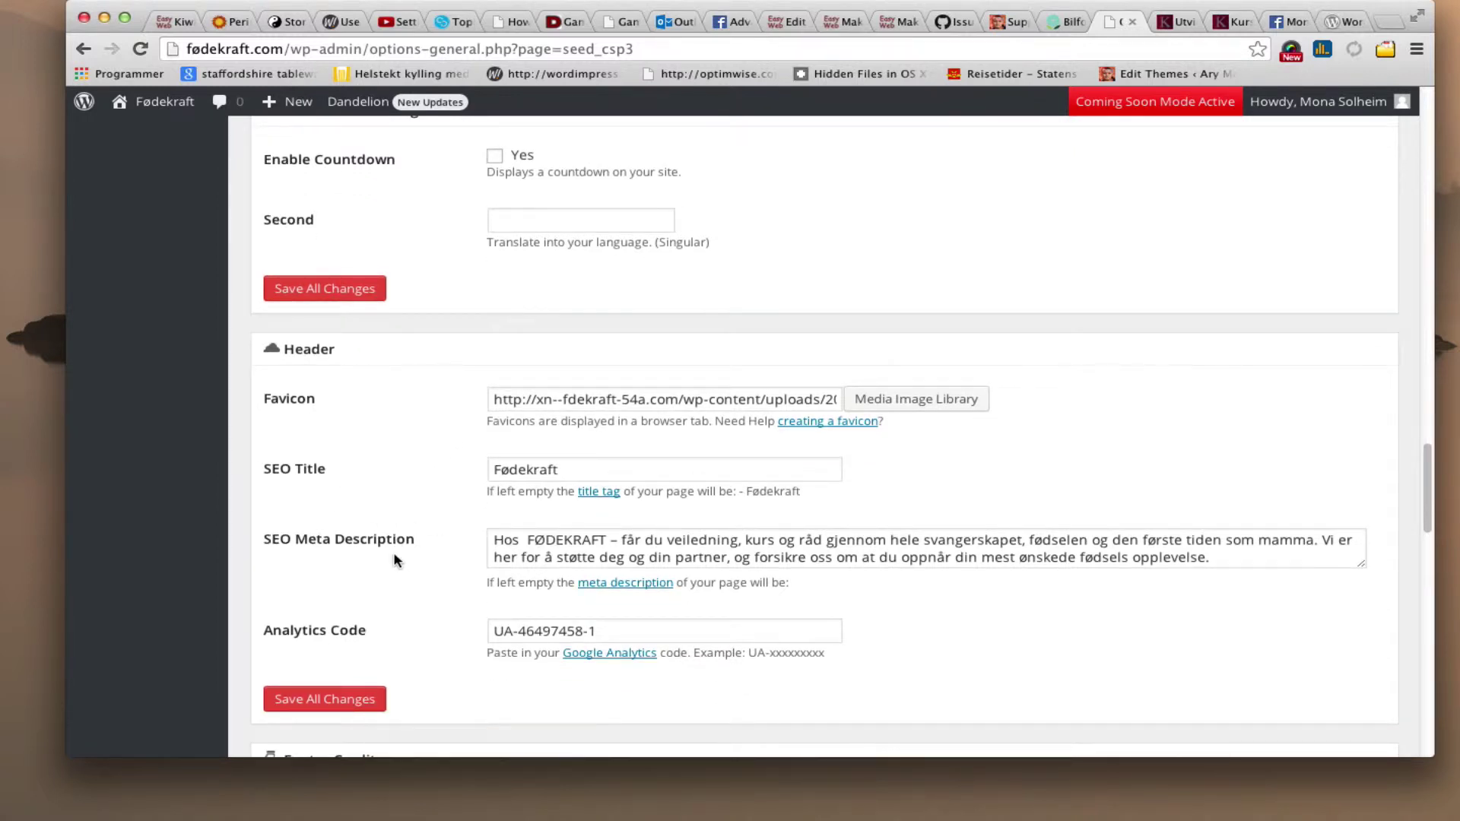
scroll(430, 582, down, 3)
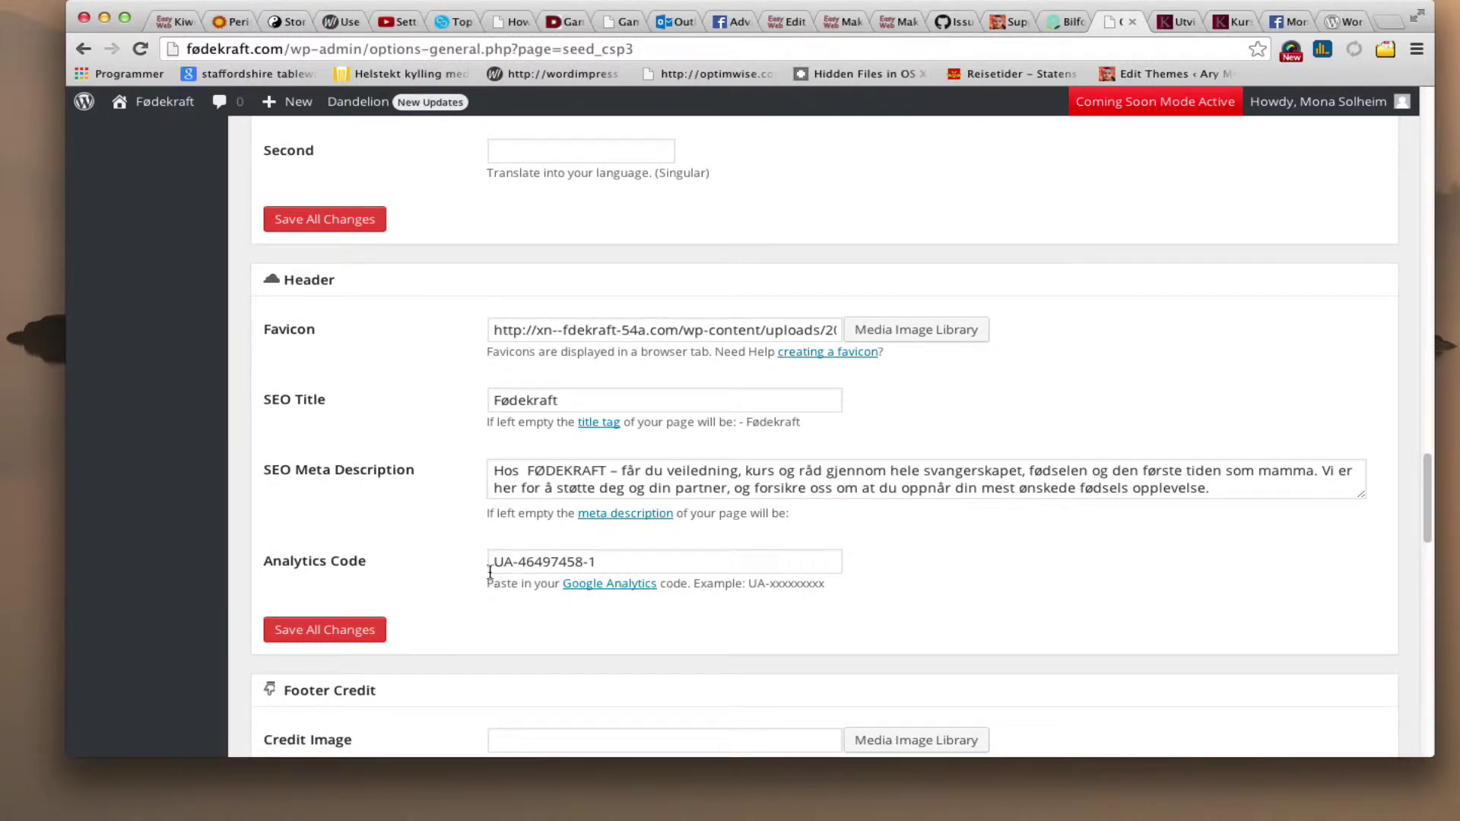
Scroll through the Settings tab, save the Coming Soon Pro settings, and return to the top
scroll(473, 582, down, 8)
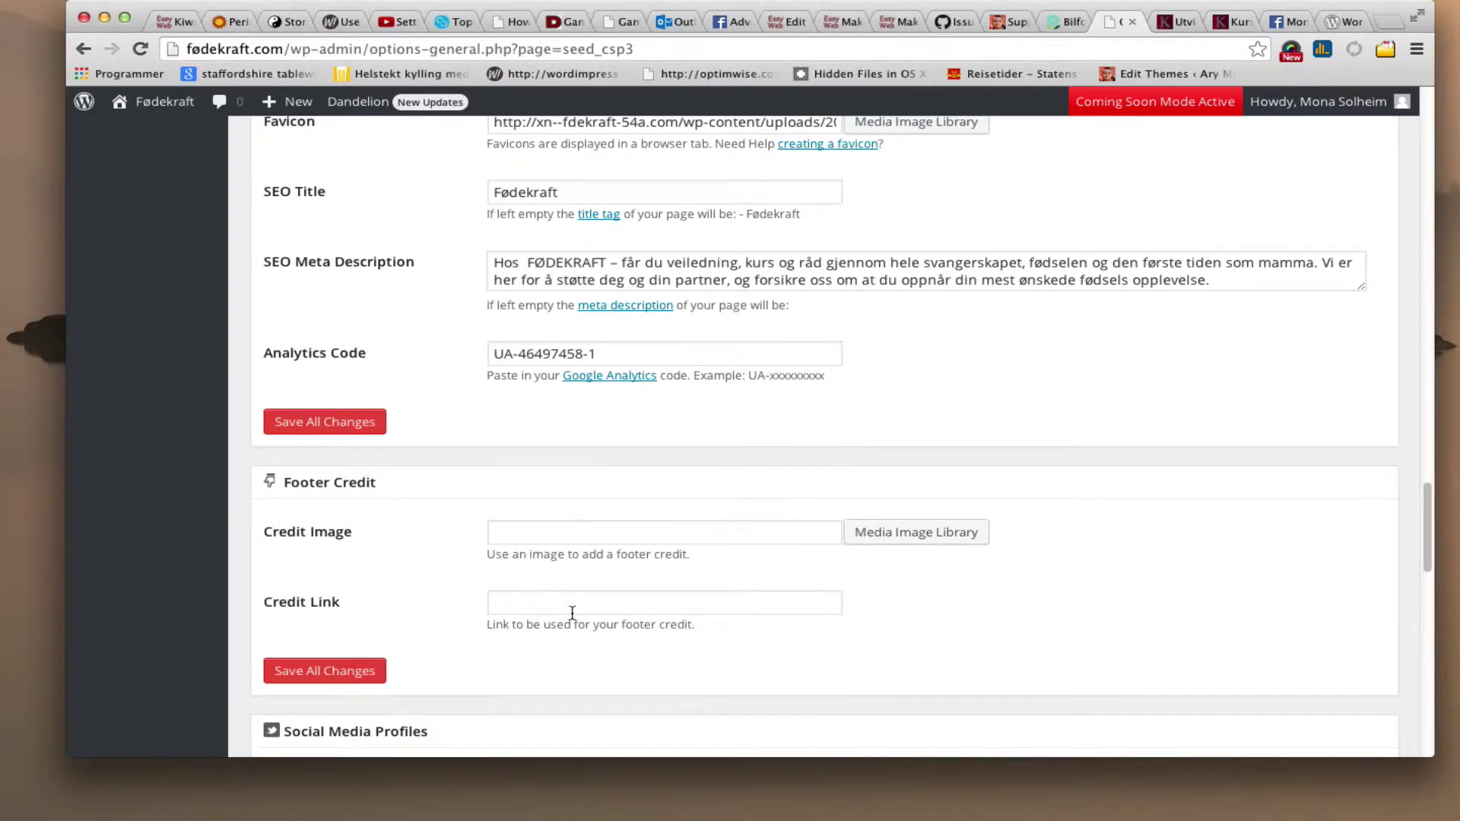
scroll(454, 617, down, 10)
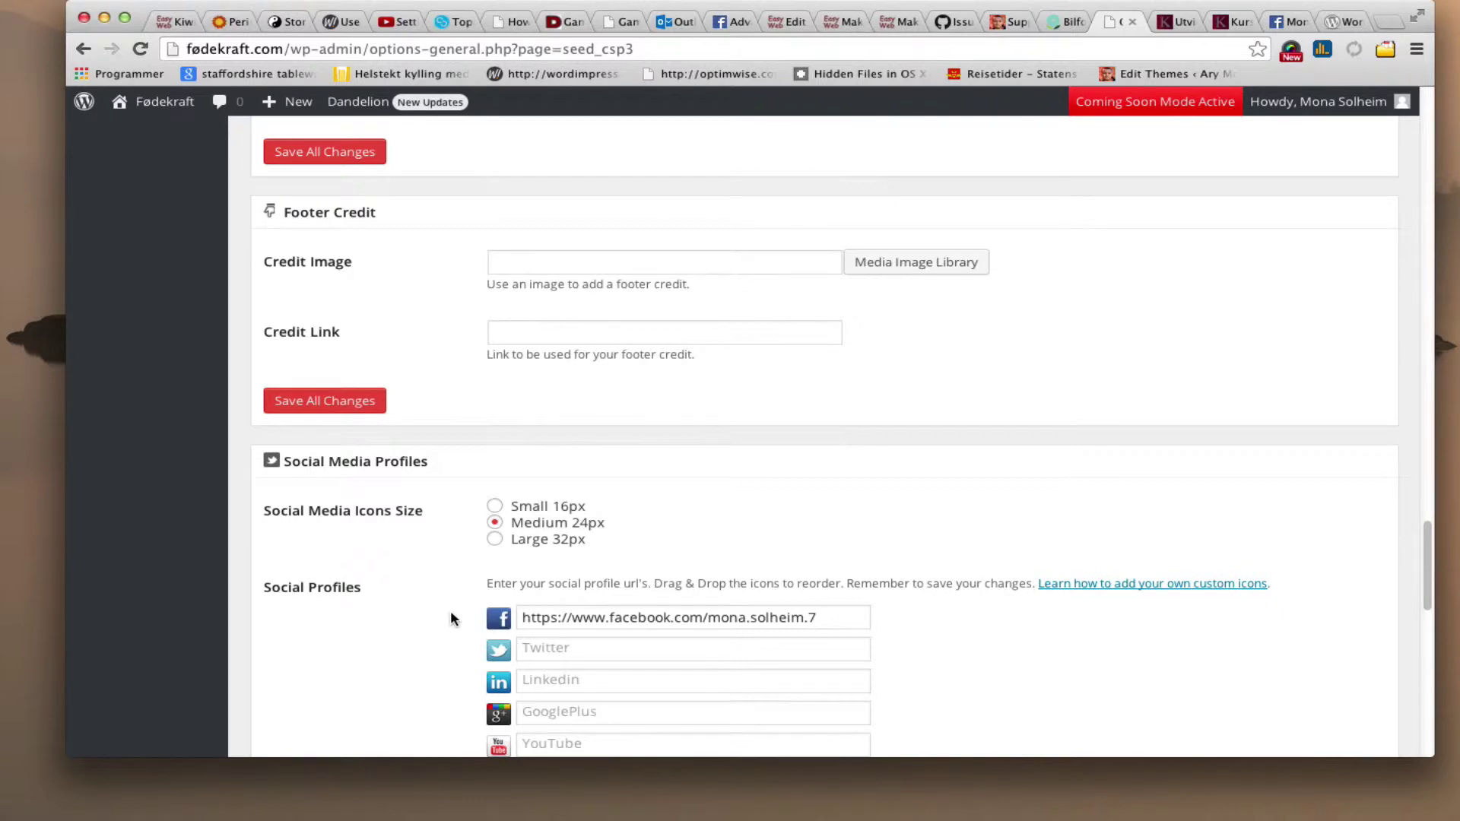
scroll(450, 617, down, 7)
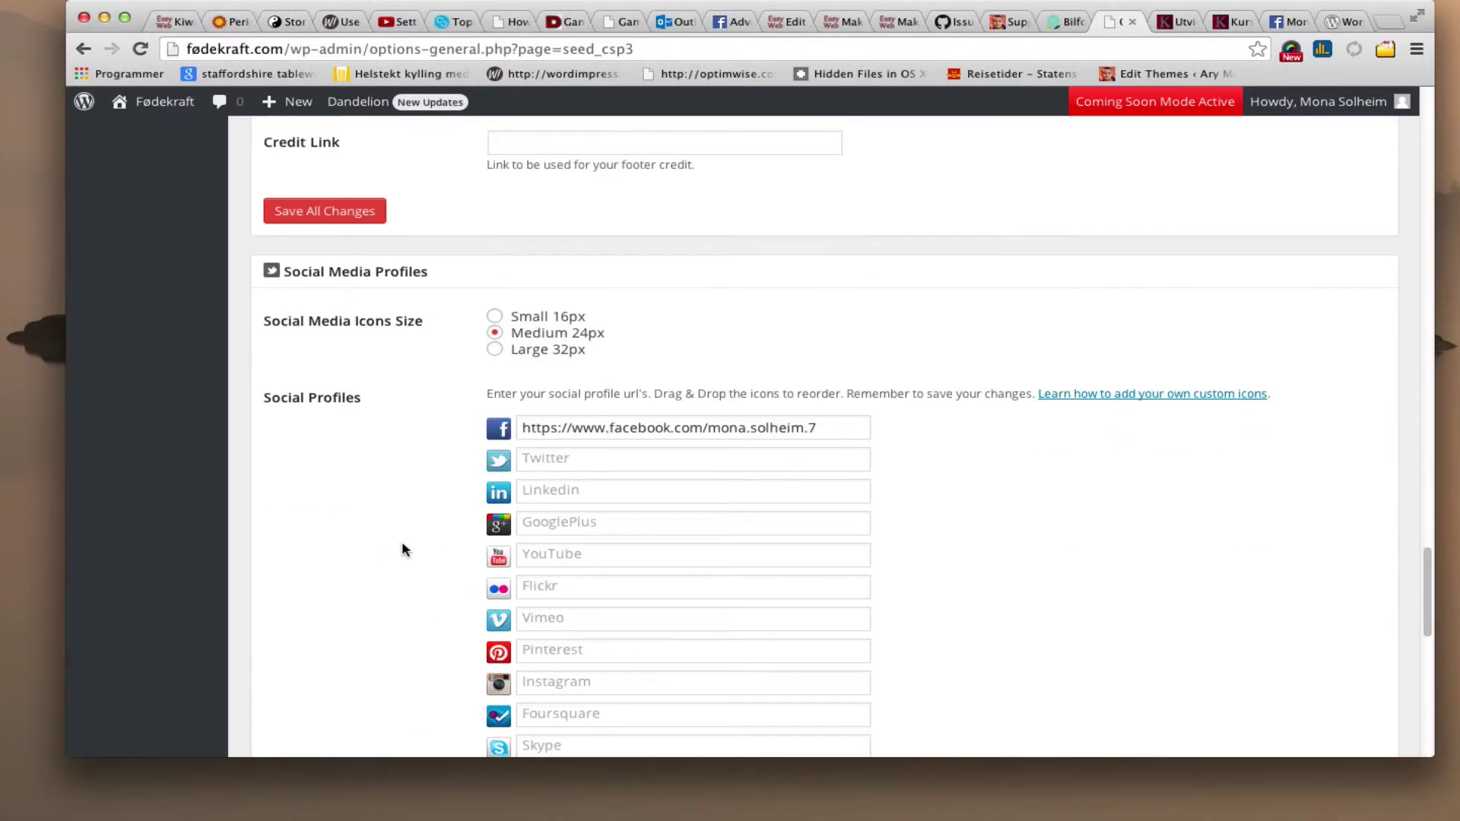
scroll(403, 546, down, 10)
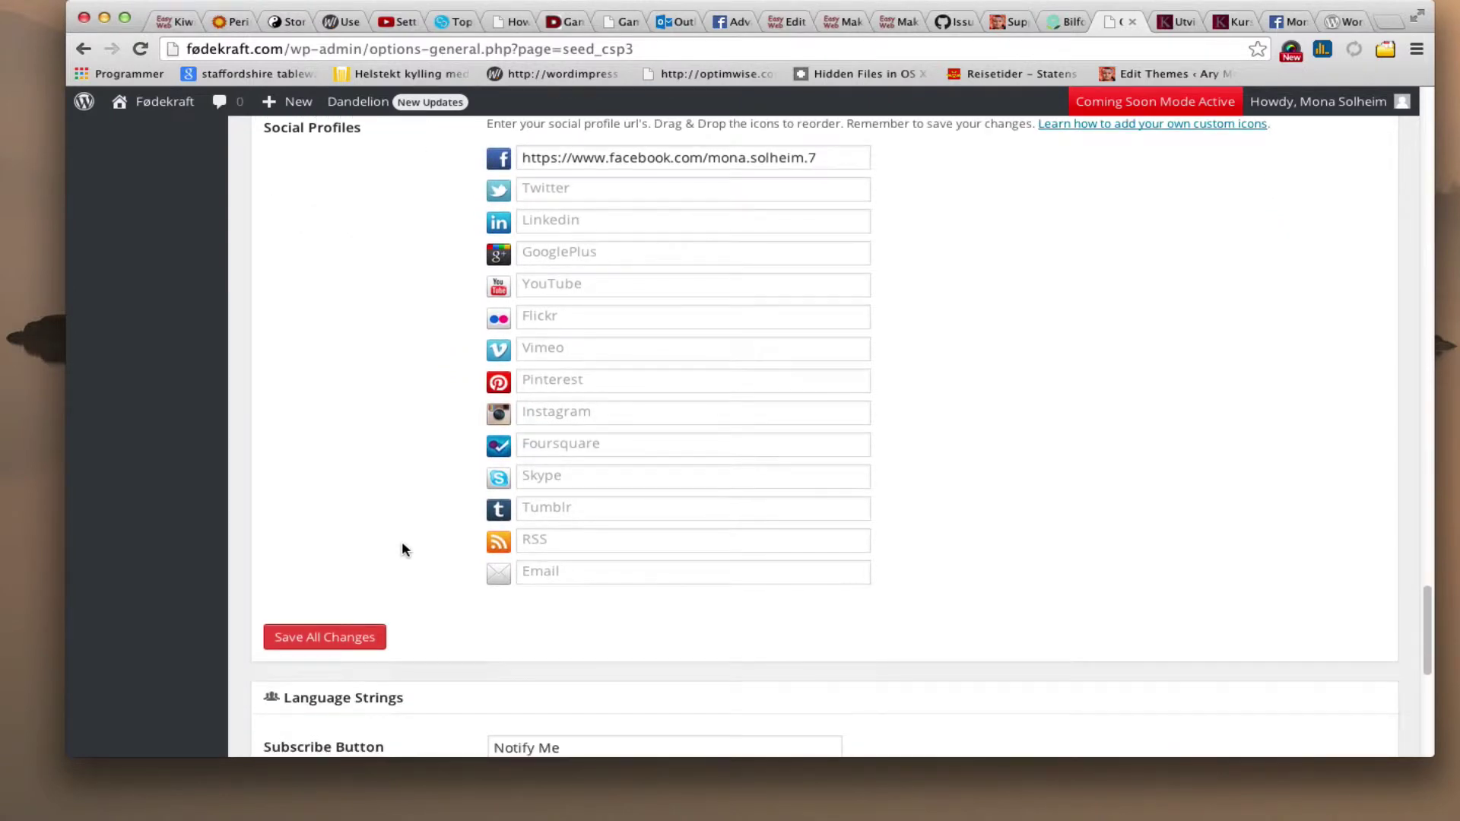
scroll(402, 549, up, 20)
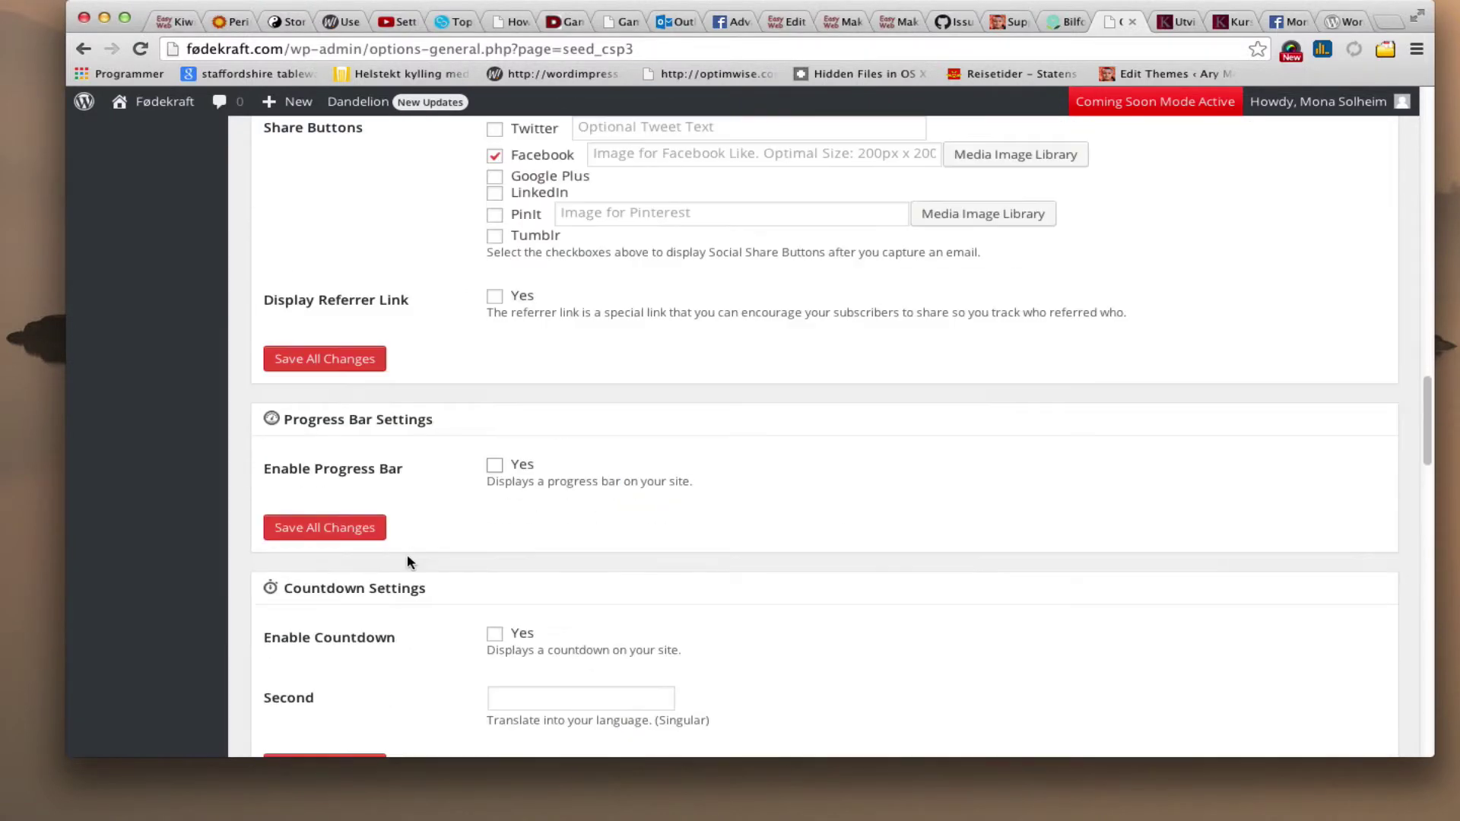
scroll(408, 559, up, 20)
scroll(426, 518, down, 10)
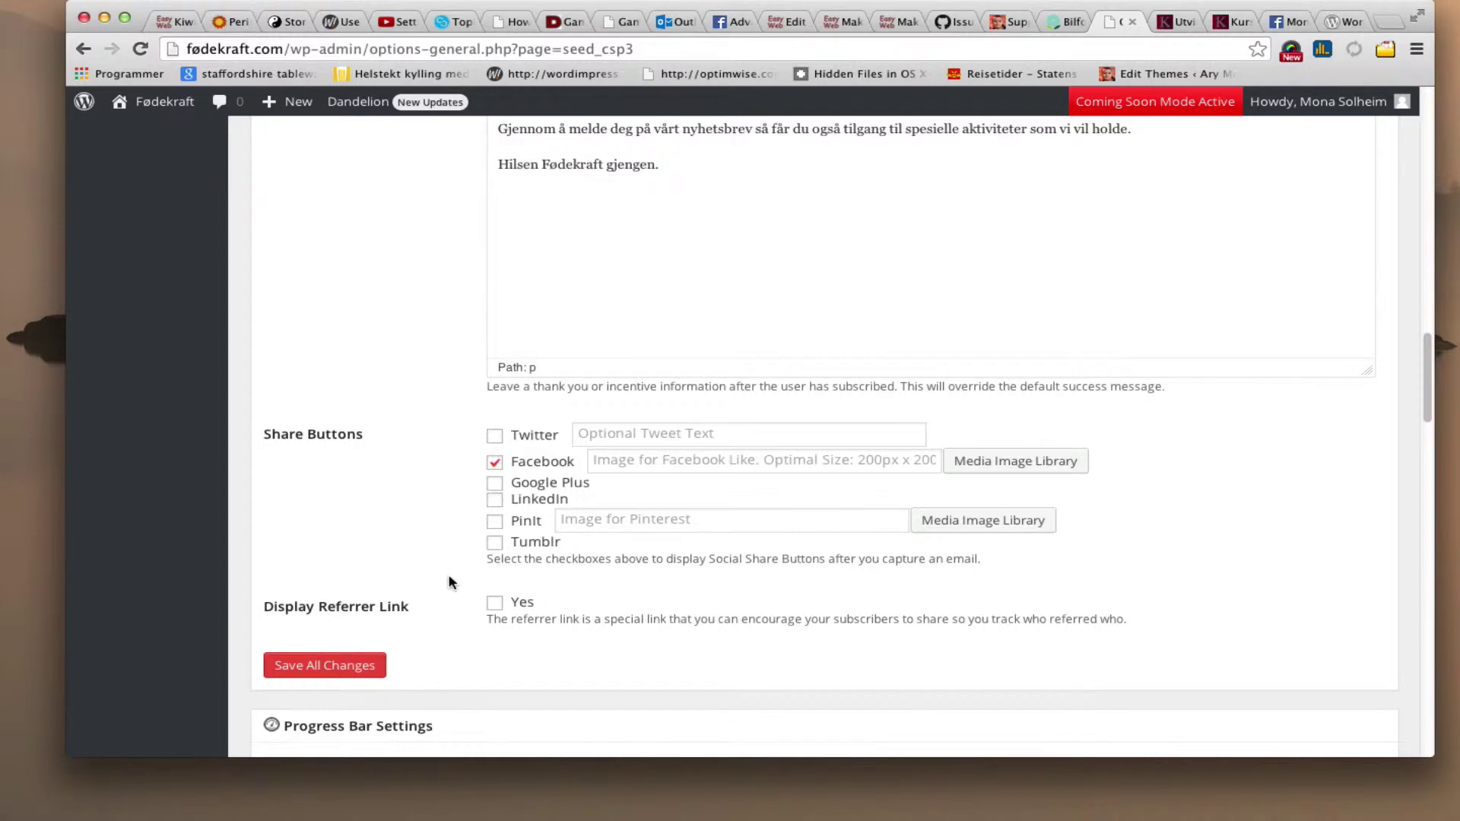
scroll(453, 577, down, 12)
scroll(445, 581, down, 20)
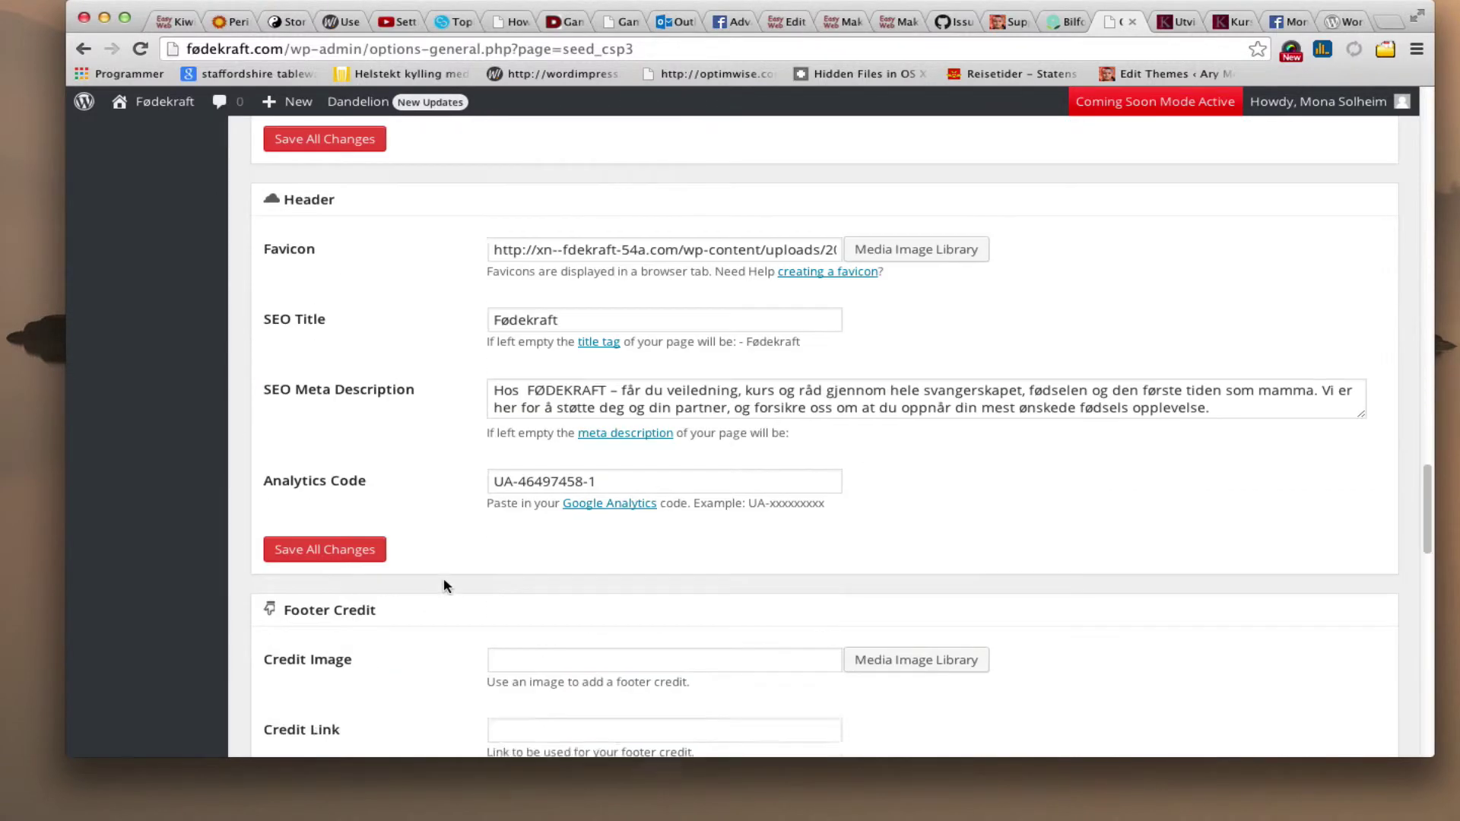
scroll(444, 580, down, 20)
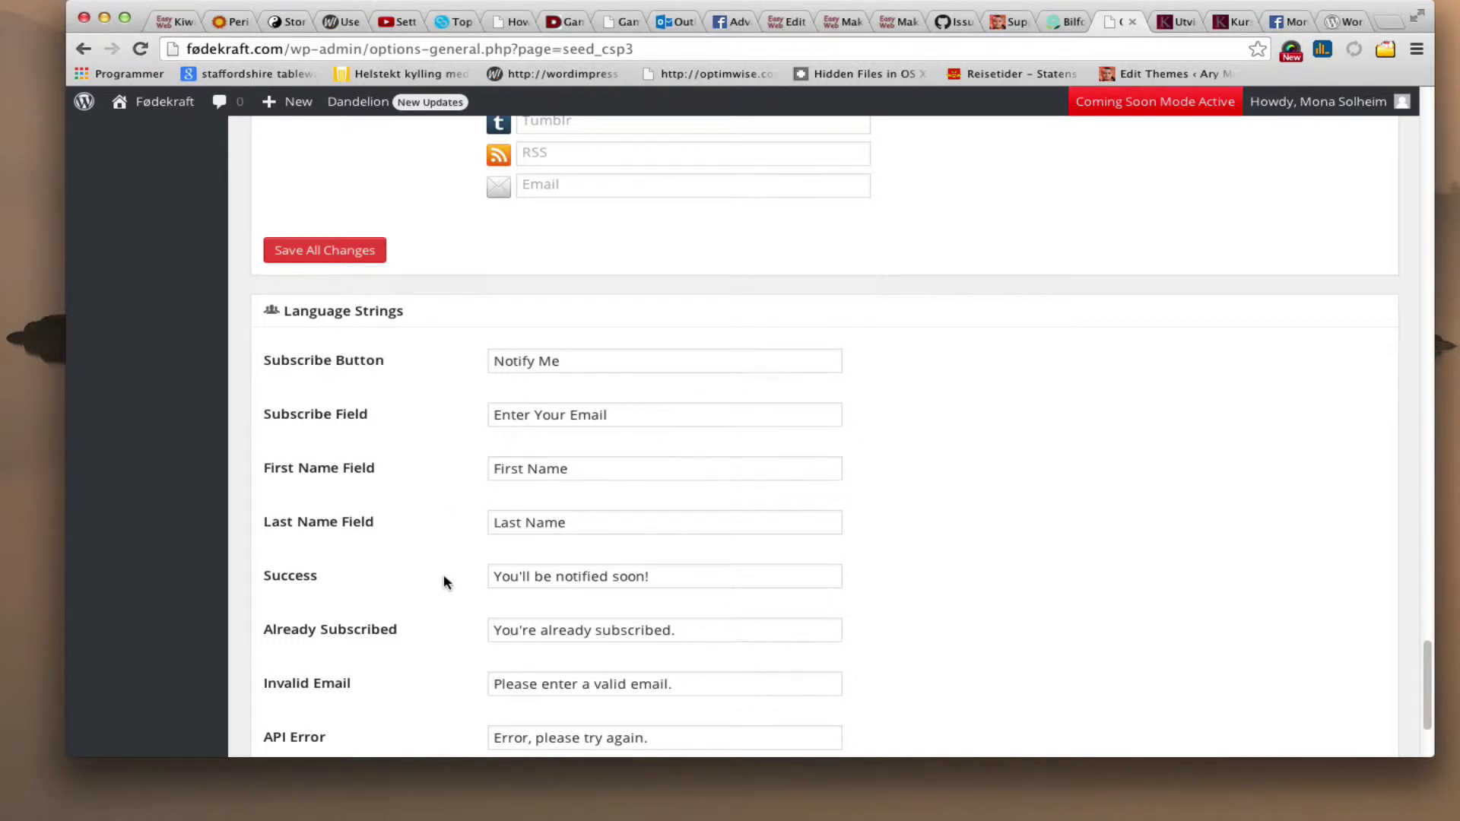
scroll(444, 574, down, 2)
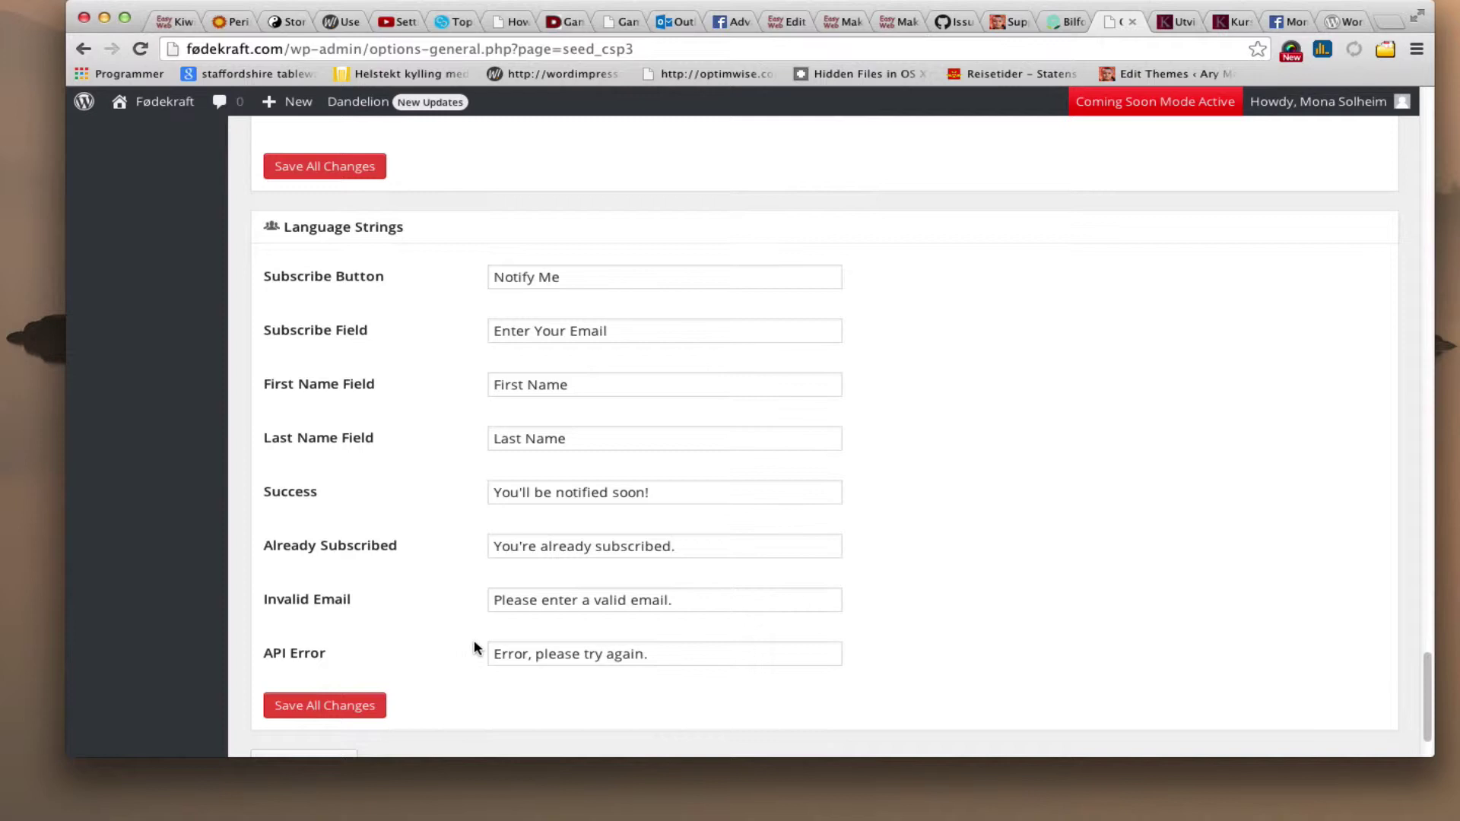
scroll(474, 643, down, 2)
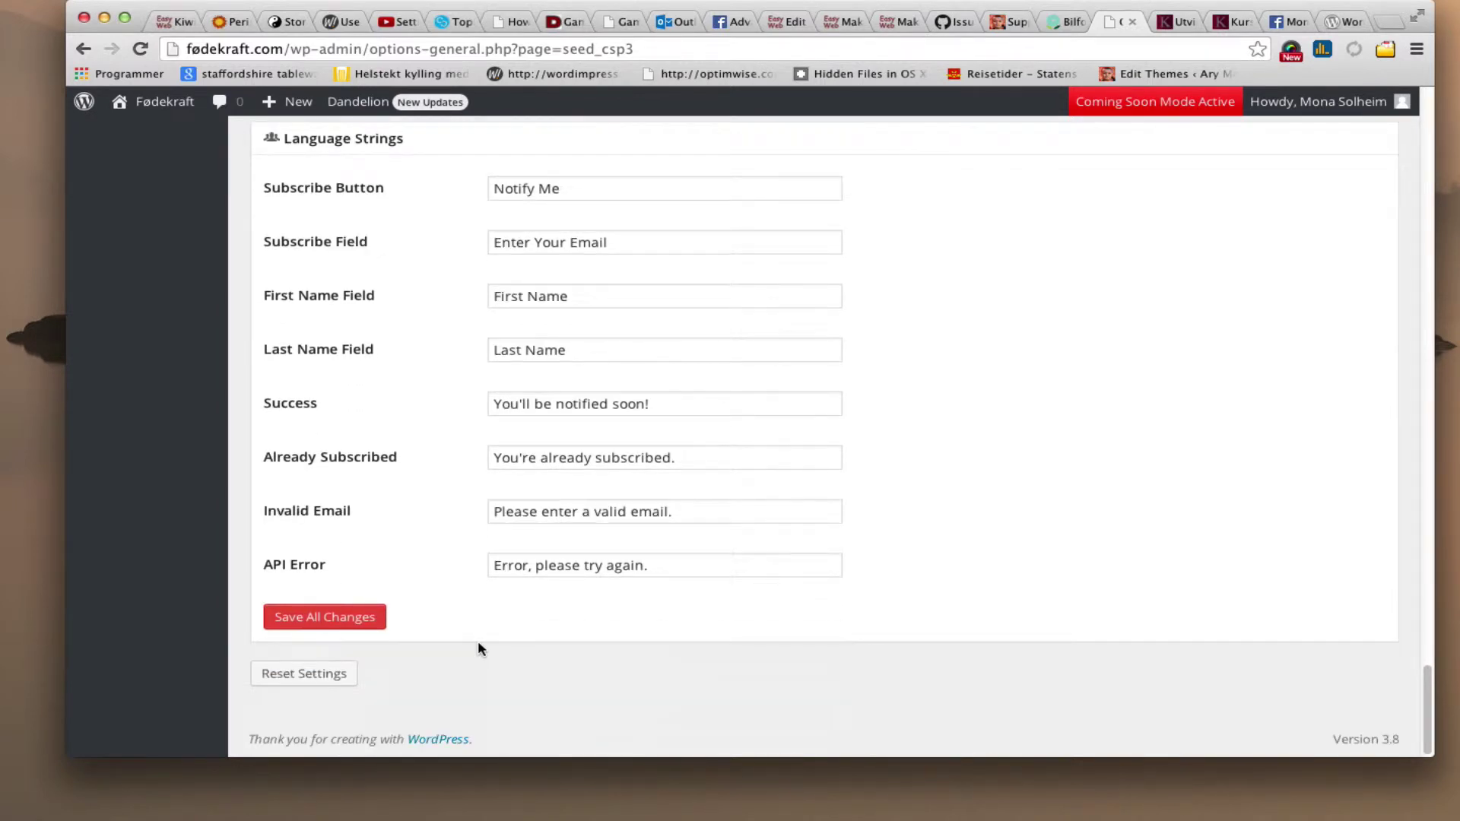
click(333, 608)
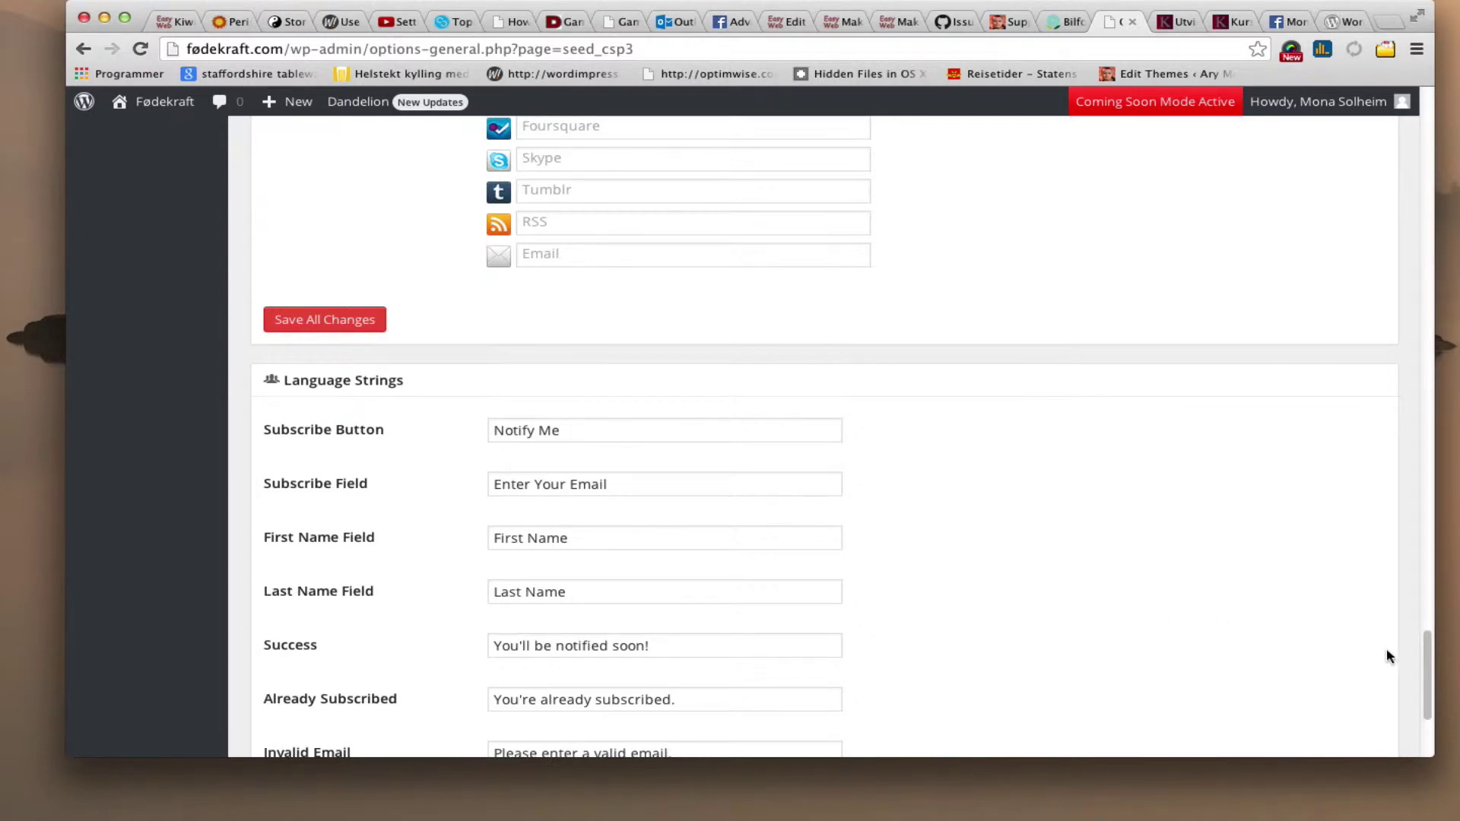
drag(1427, 707, 1425, 113)
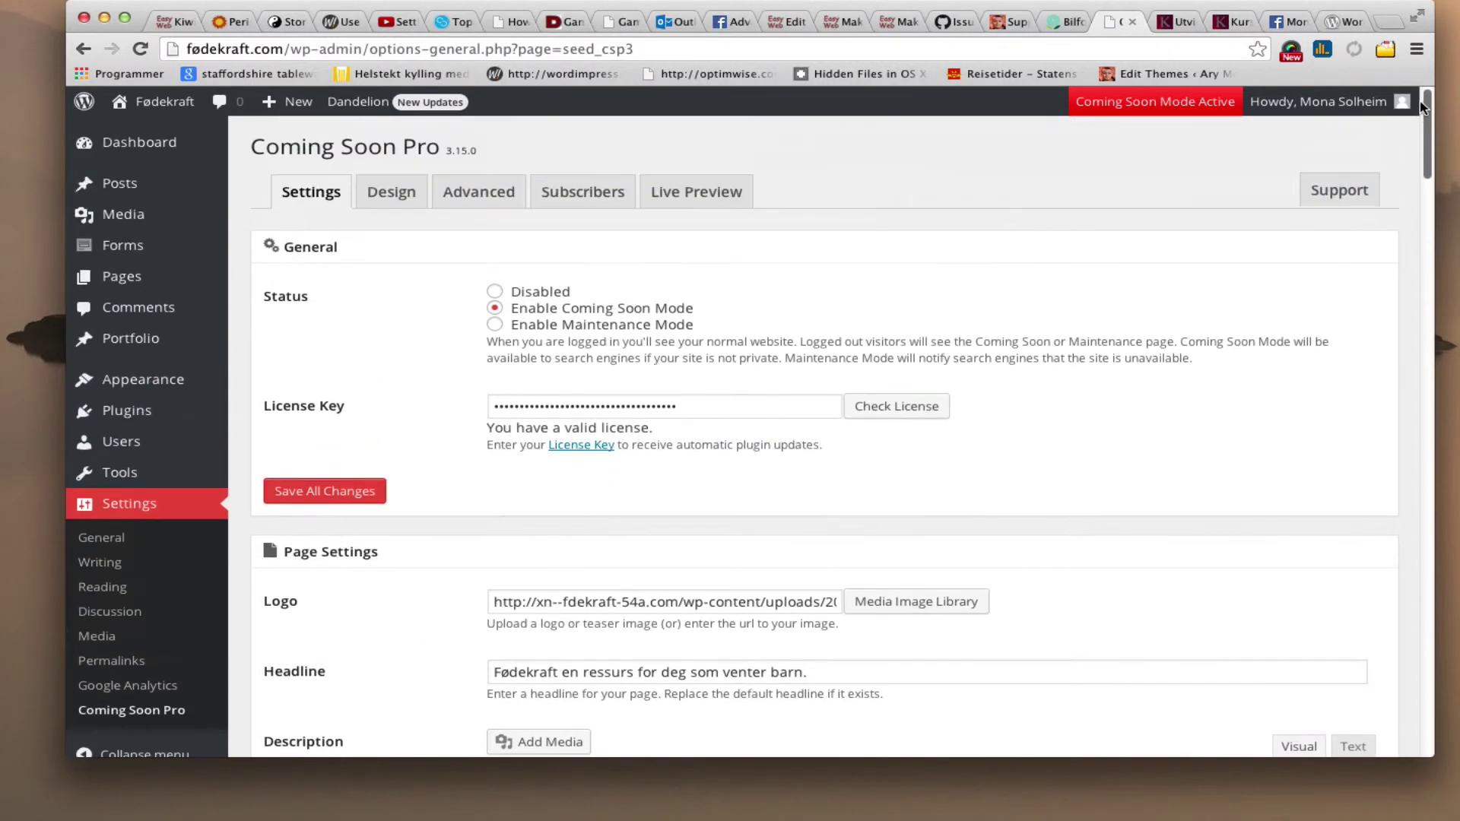
Open the Design tab and review the two-image slideshow at 10500 ms with Fade transition
click(391, 193)
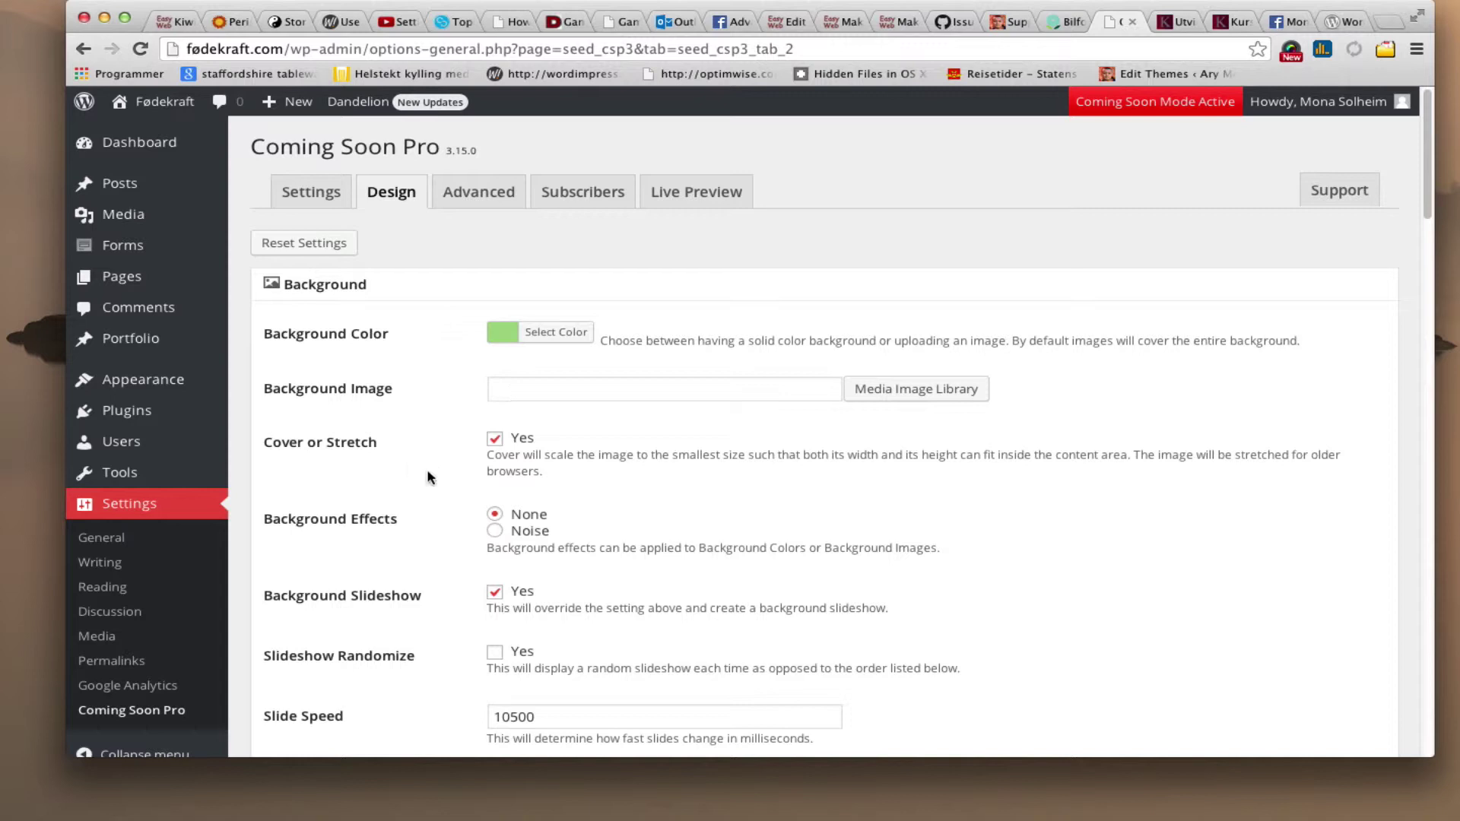
scroll(429, 476, down, 3)
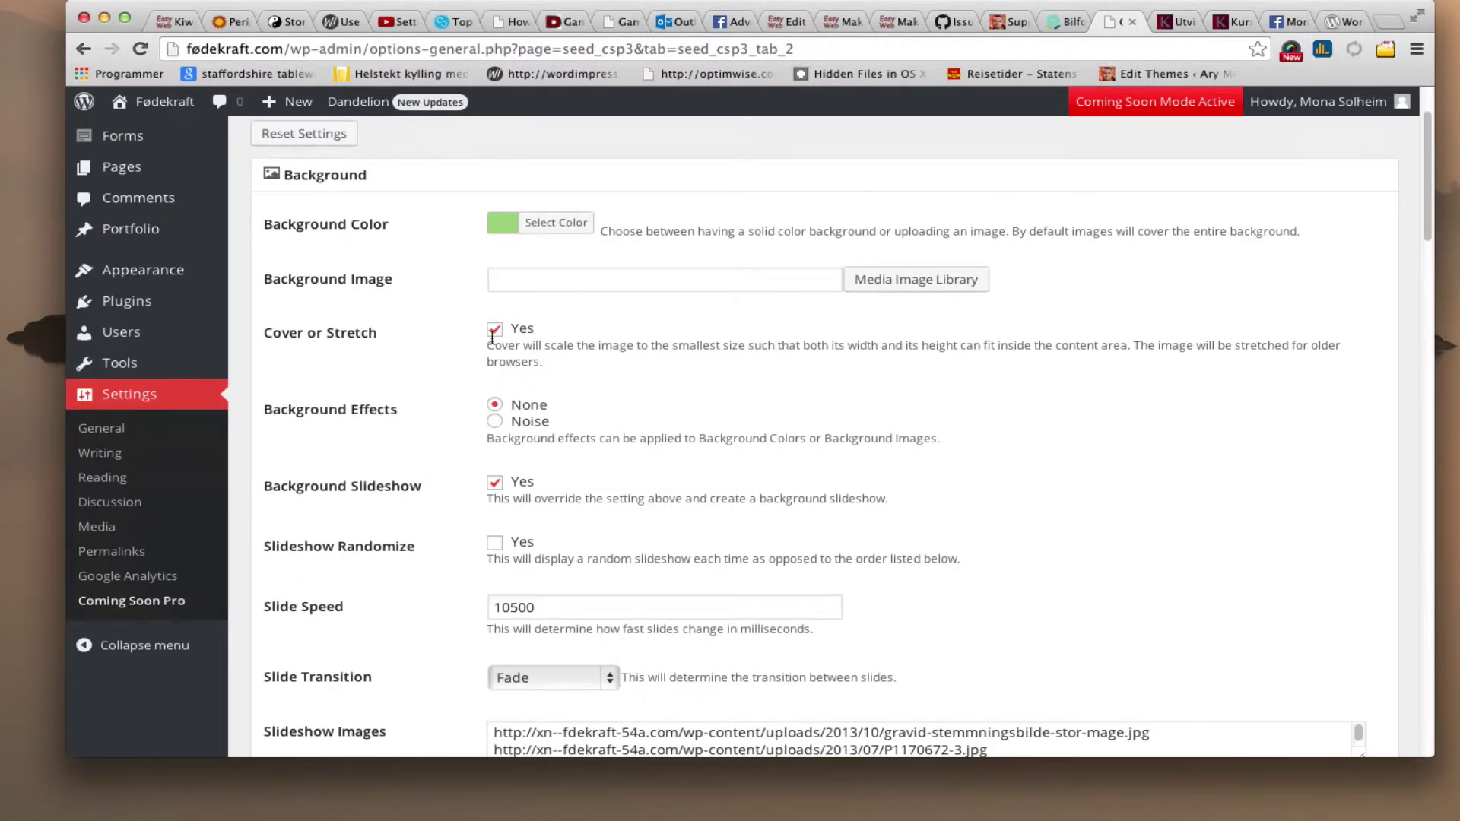
scroll(441, 463, down, 2)
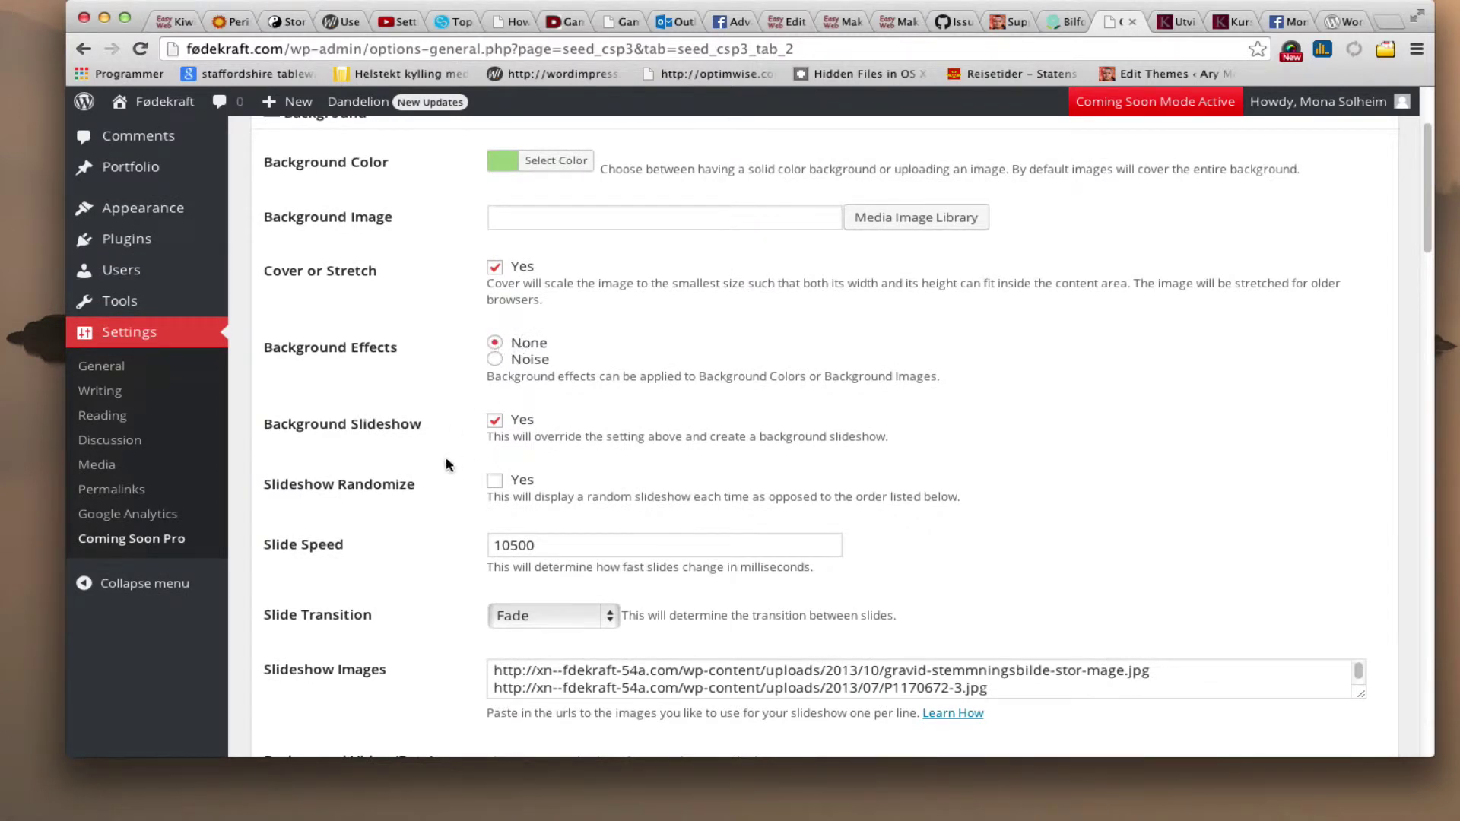
scroll(448, 465, down, 2)
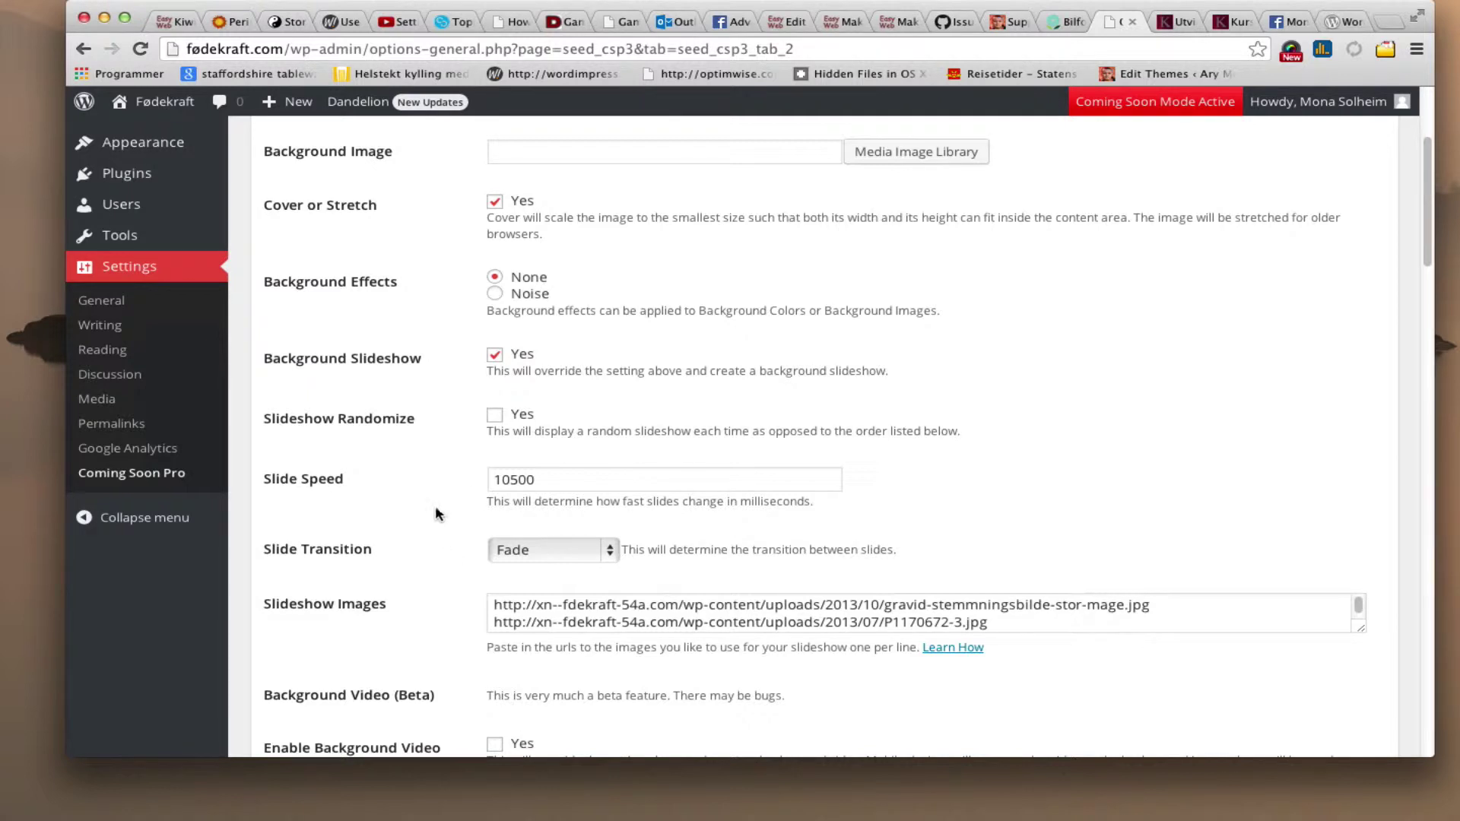
scroll(439, 536, down, 2)
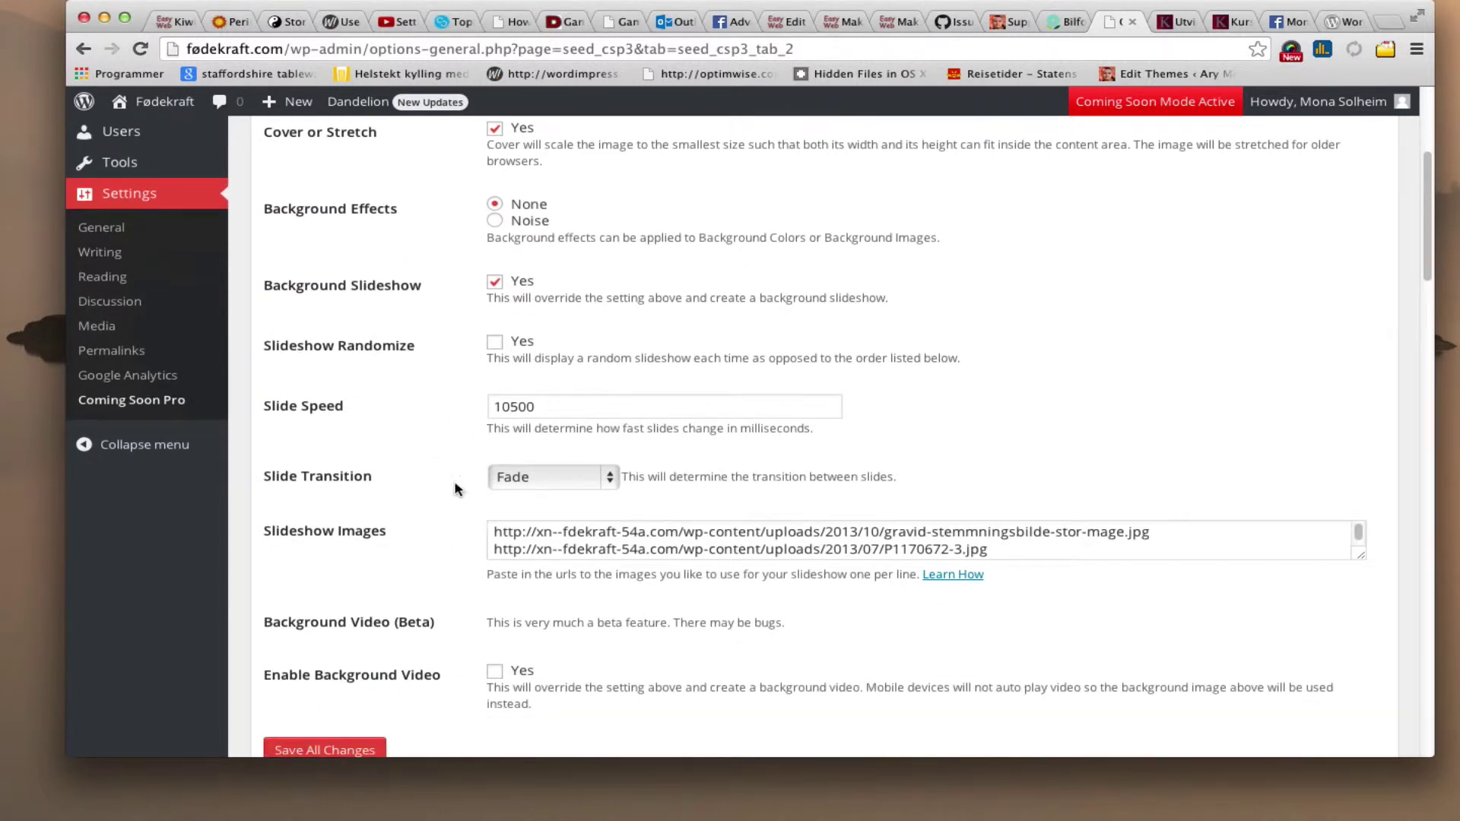
scroll(460, 491, down, 2)
Drag the Slideshow Images textarea taller so all five photo URLs show
click(677, 476)
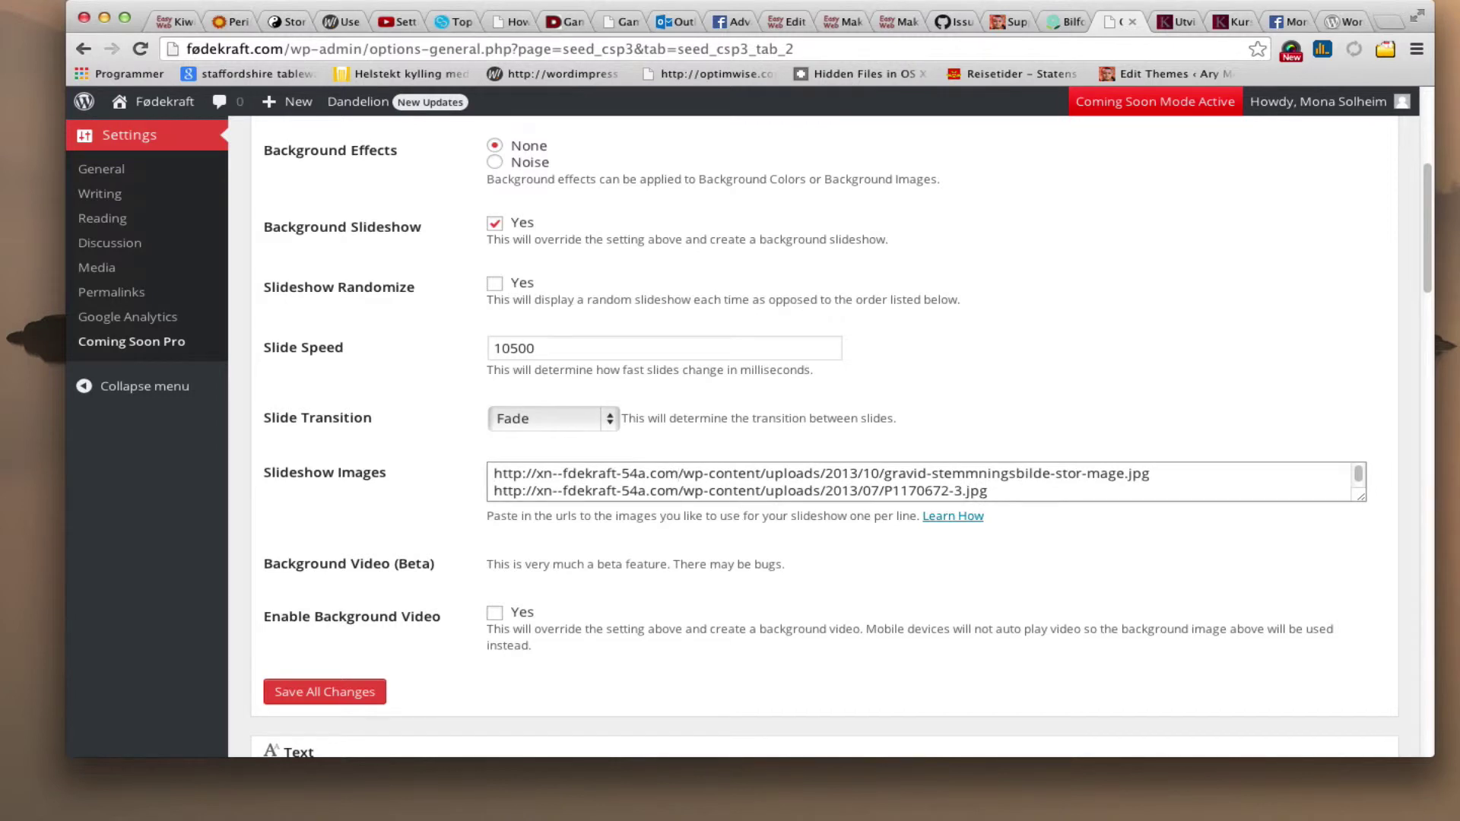
scroll(679, 481, down, 2)
scroll(679, 481, up, 3)
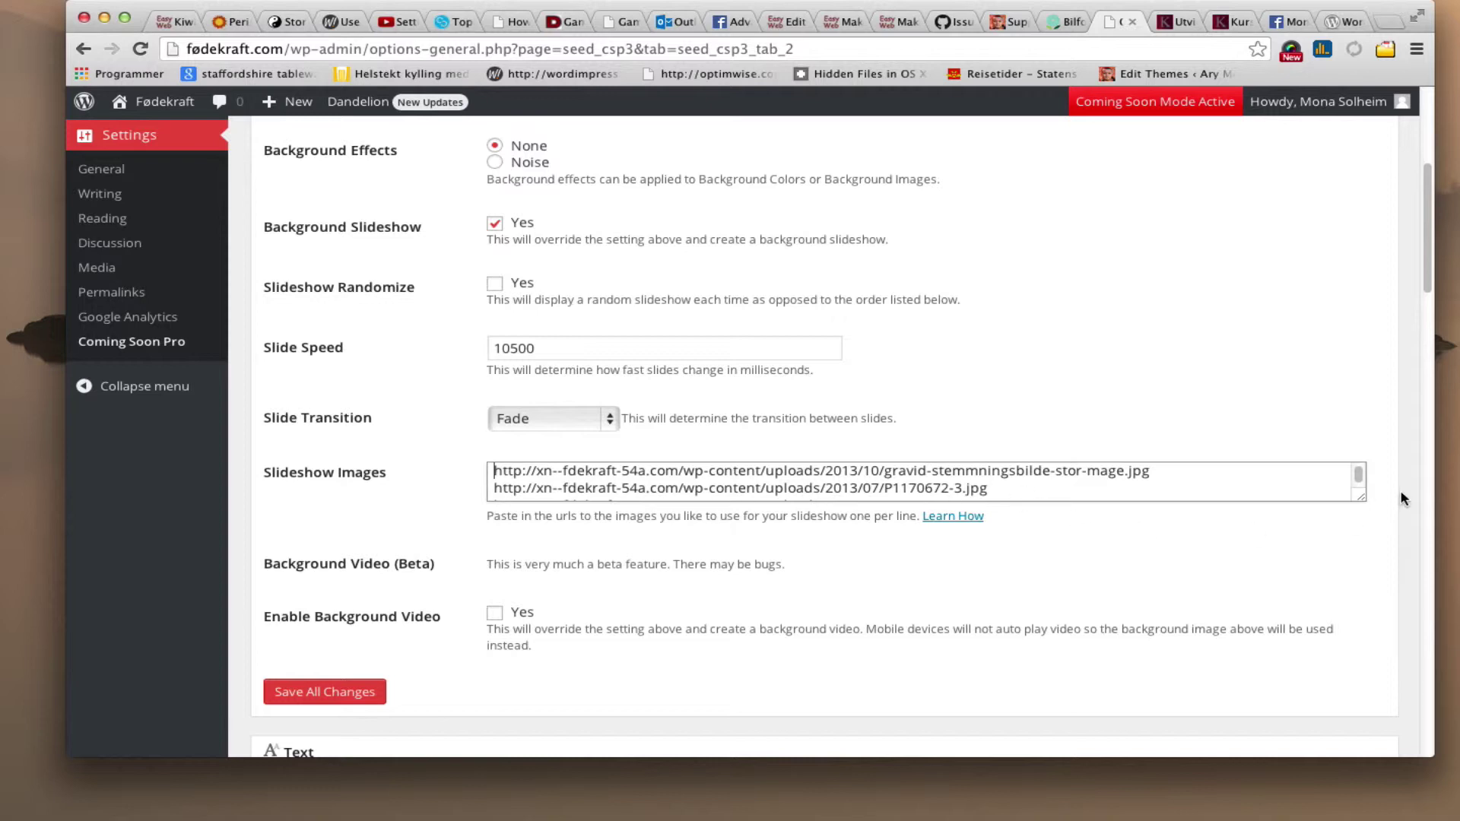
drag(1362, 499, 1362, 566)
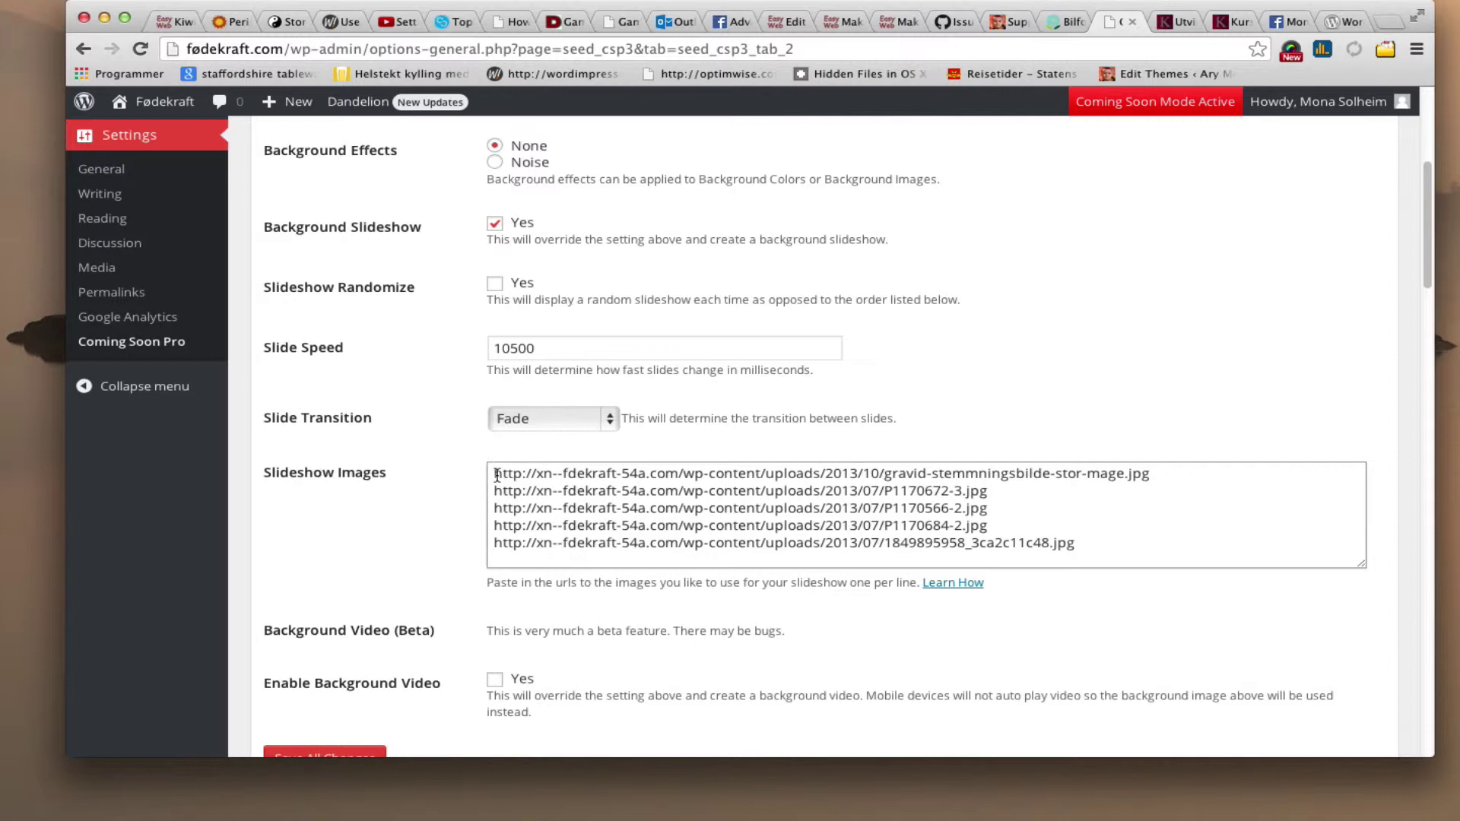
scroll(460, 571, down, 3)
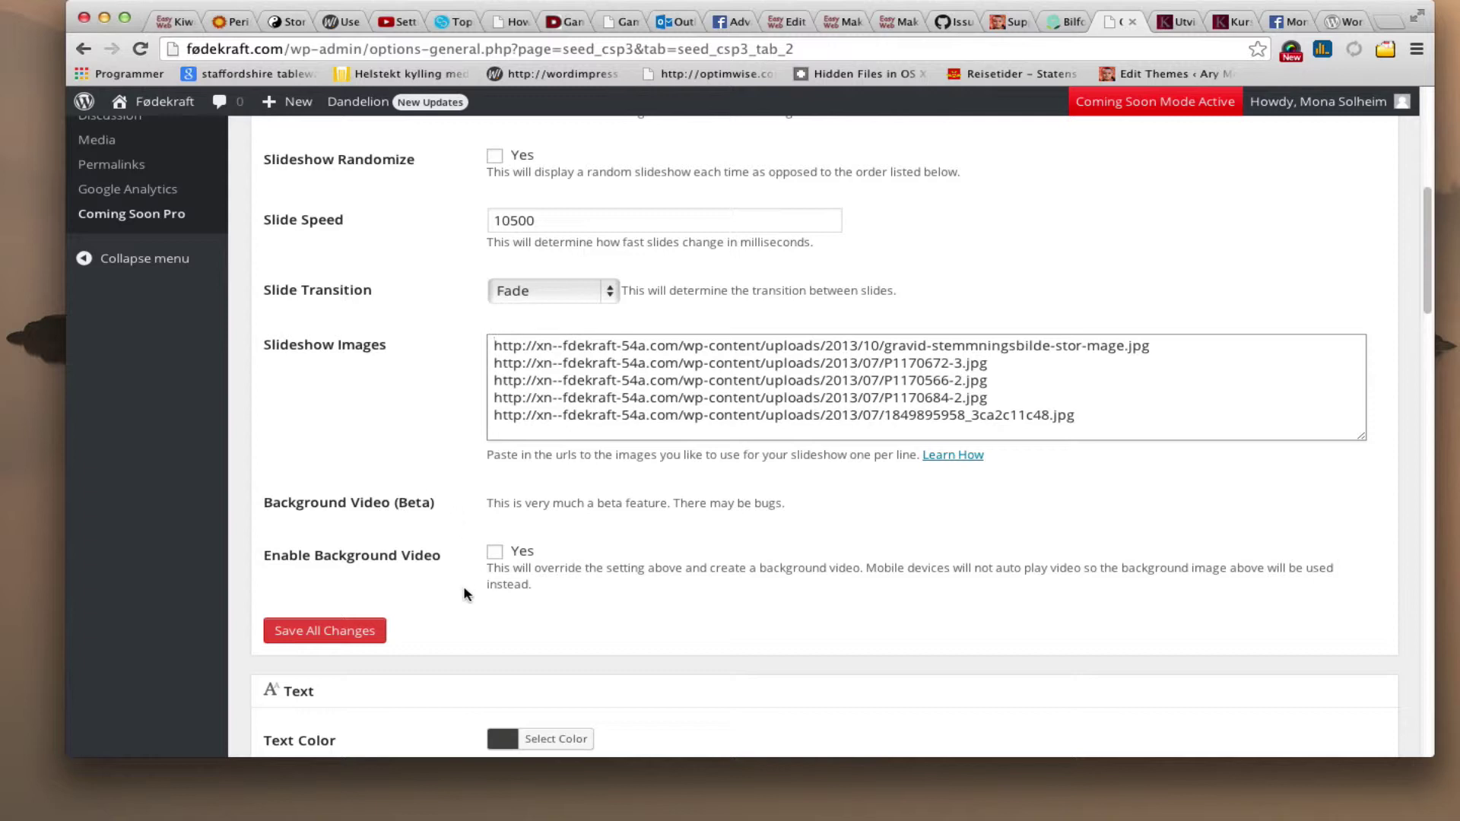
Scroll to the Text settings: Pontano Sans text, Bevan headlines, Inherit buttons, inset shadow
scroll(466, 593, down, 5)
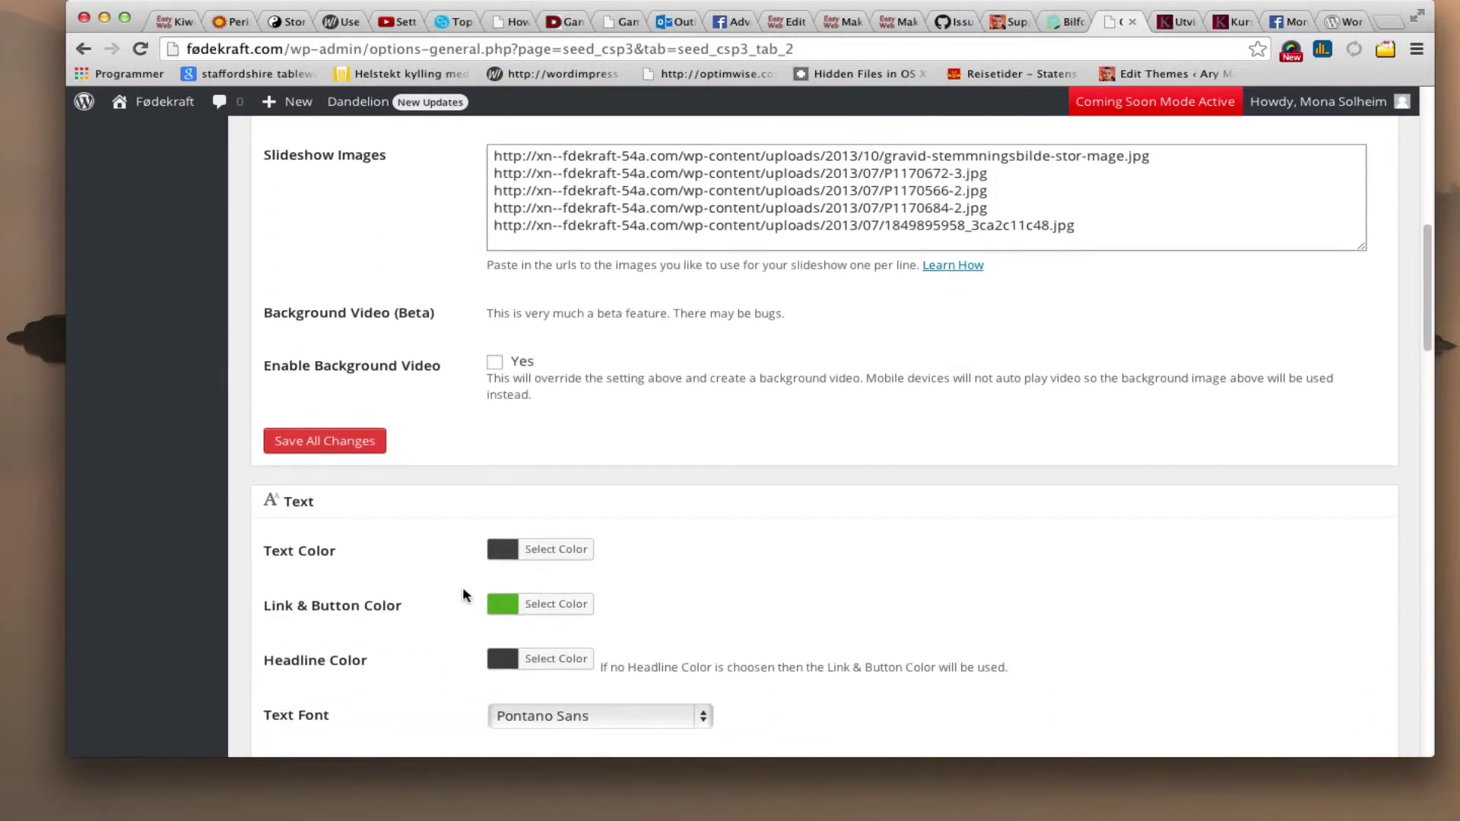
scroll(462, 593, down, 5)
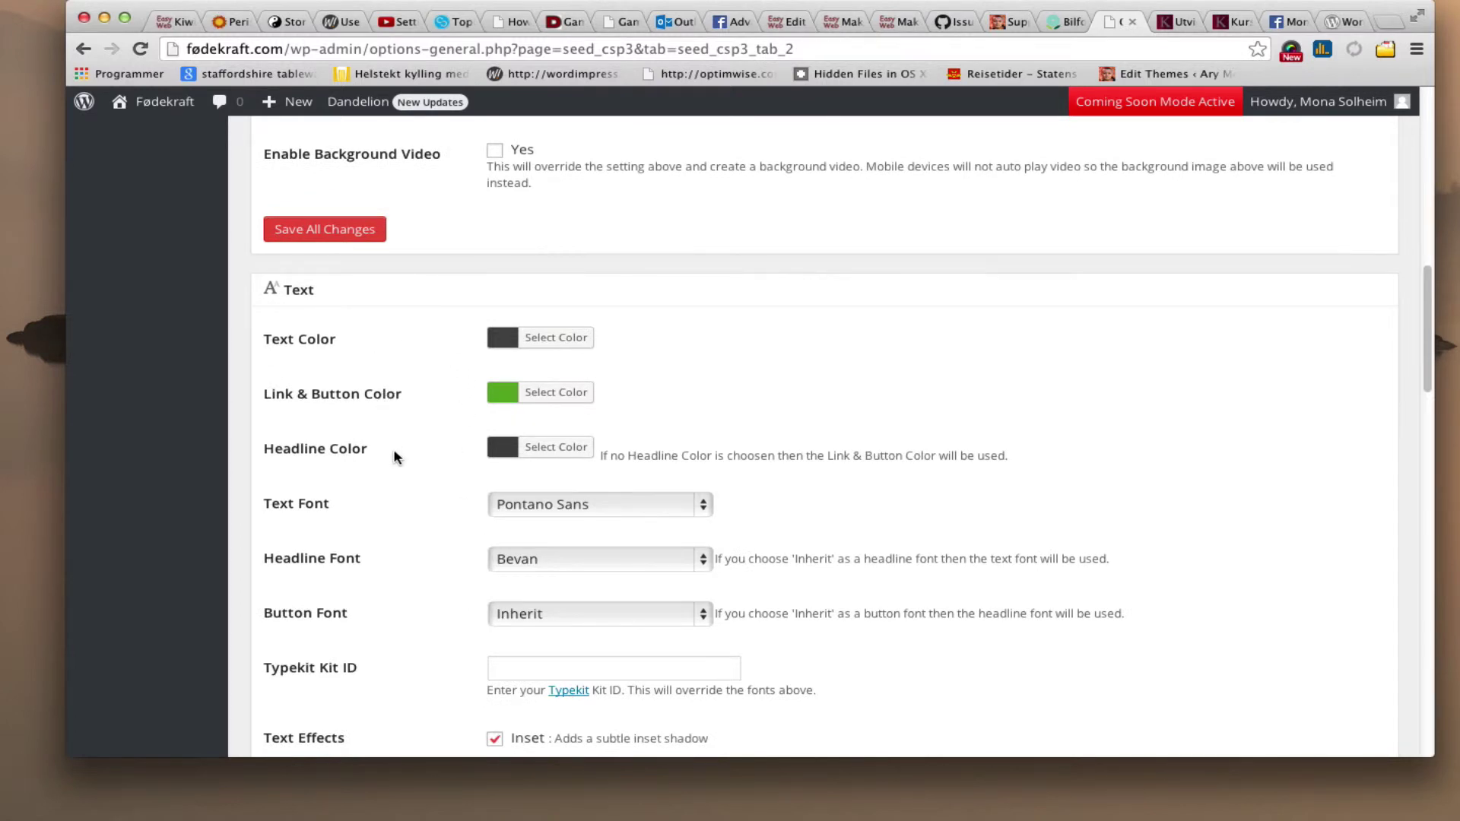
scroll(395, 548, down, 2)
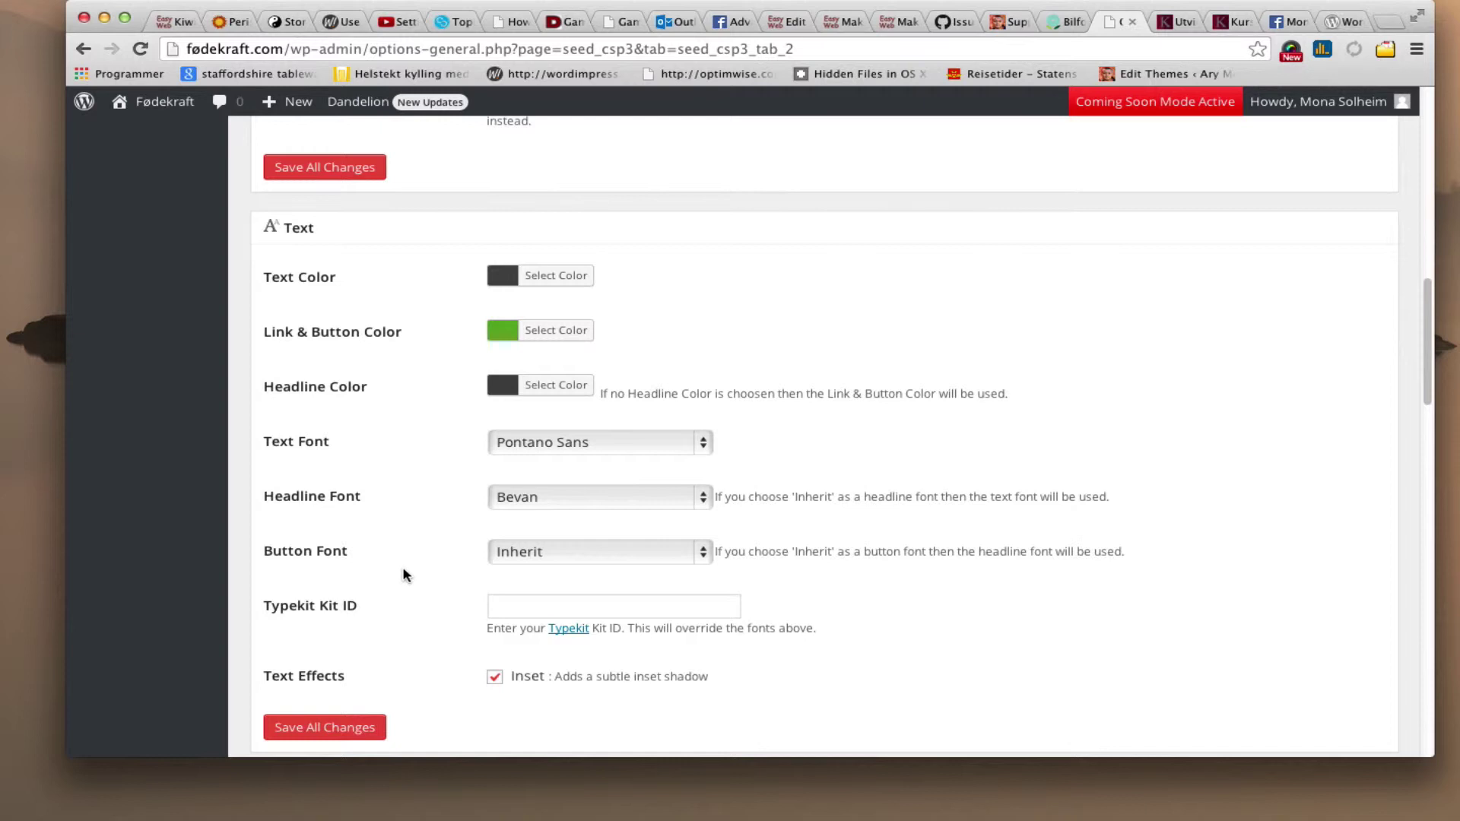
scroll(403, 575, down, 5)
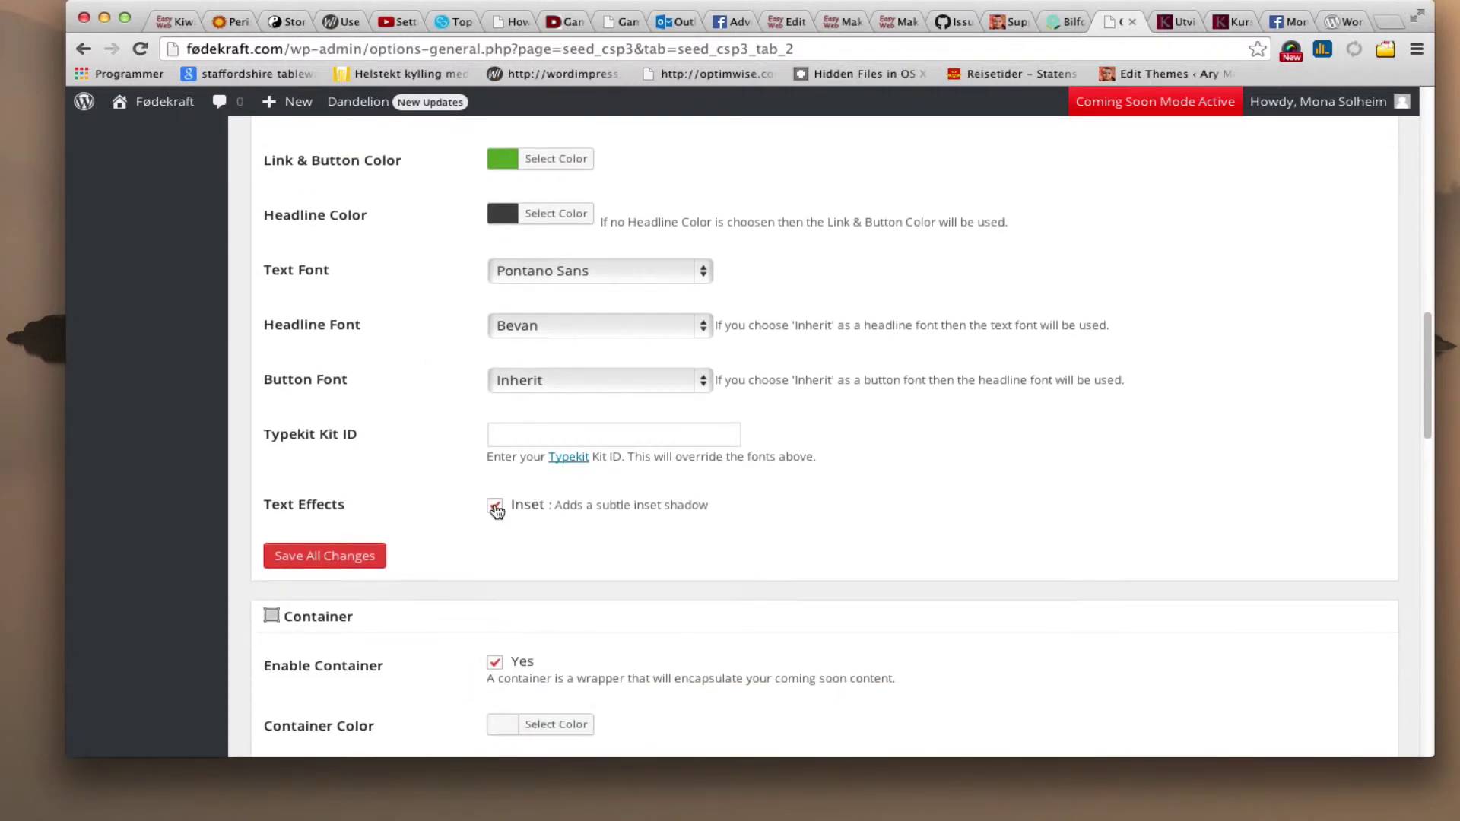
scroll(449, 358, down, 6)
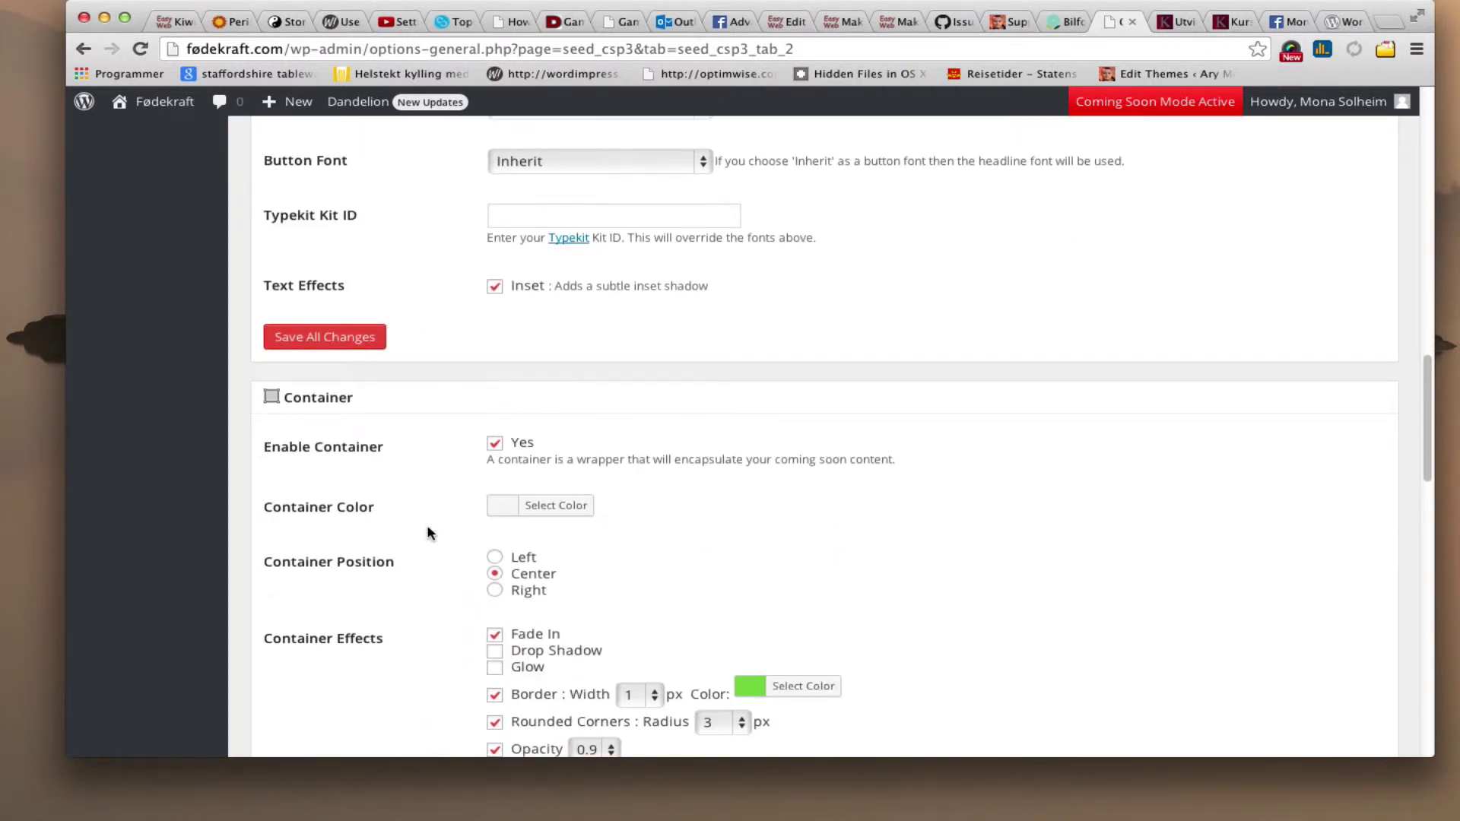
scroll(428, 533, down, 3)
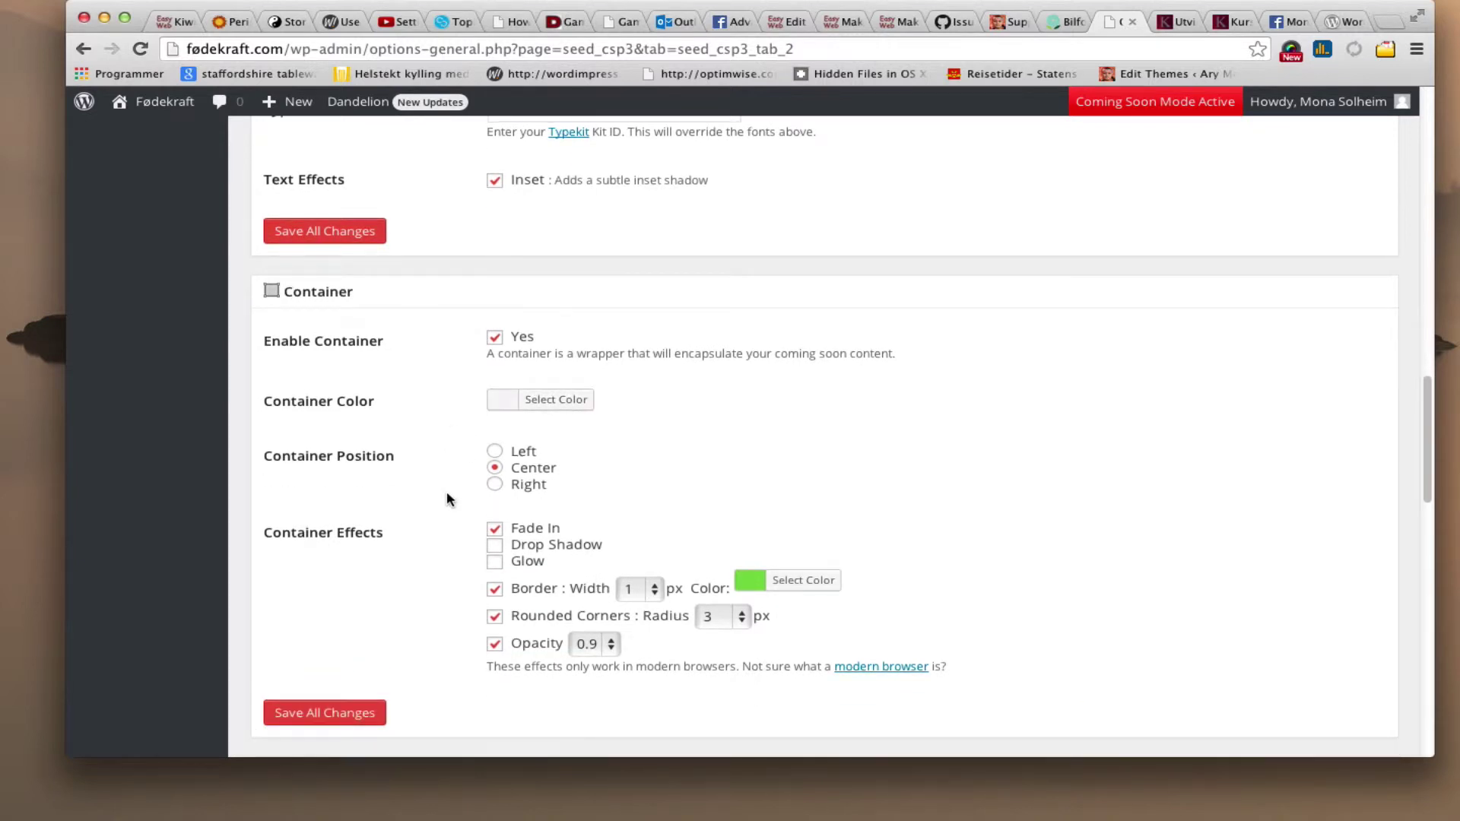
scroll(445, 575, down, 2)
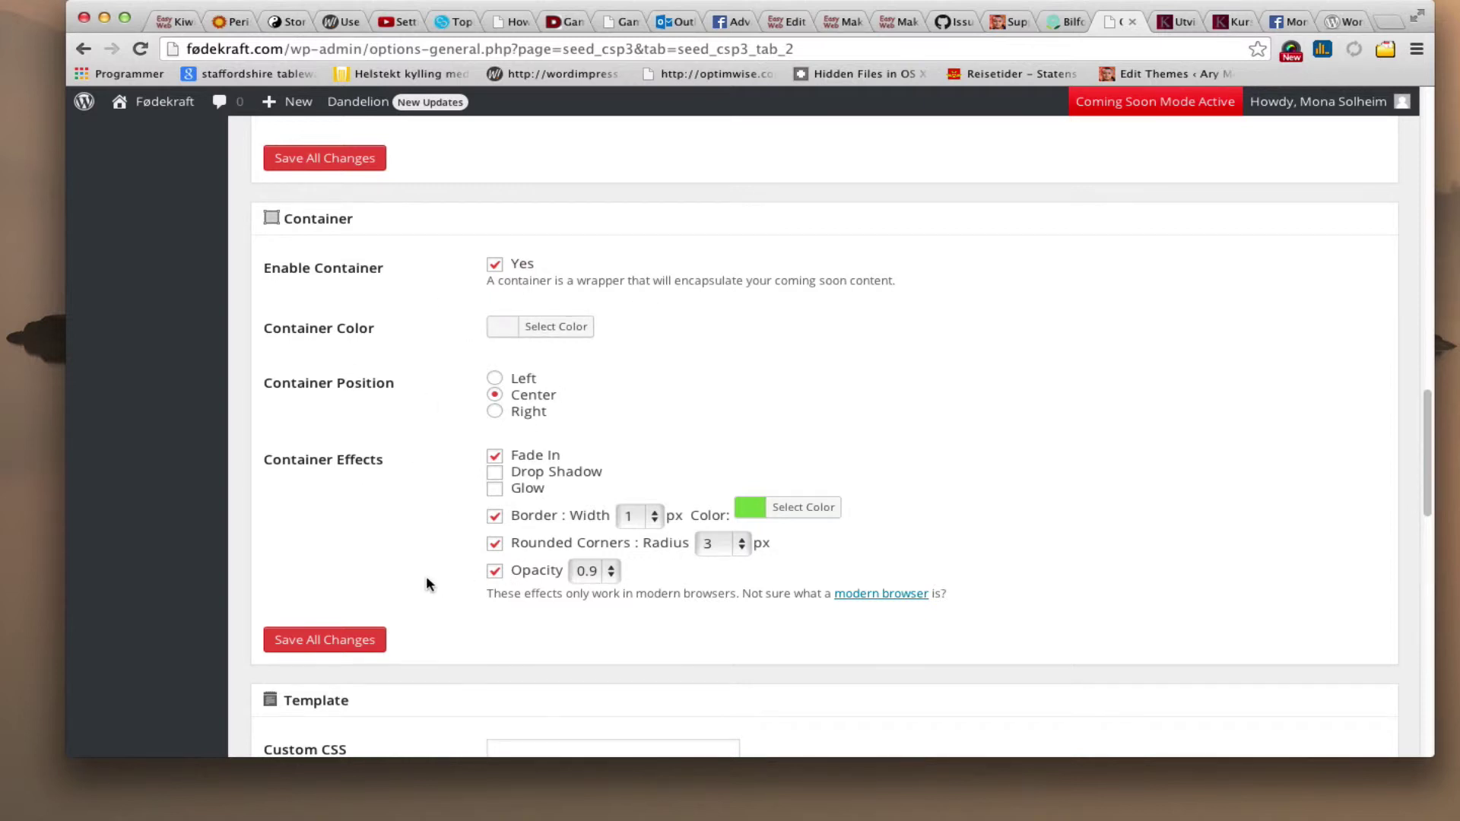
scroll(432, 543, down, 2)
scroll(432, 543, up, 4)
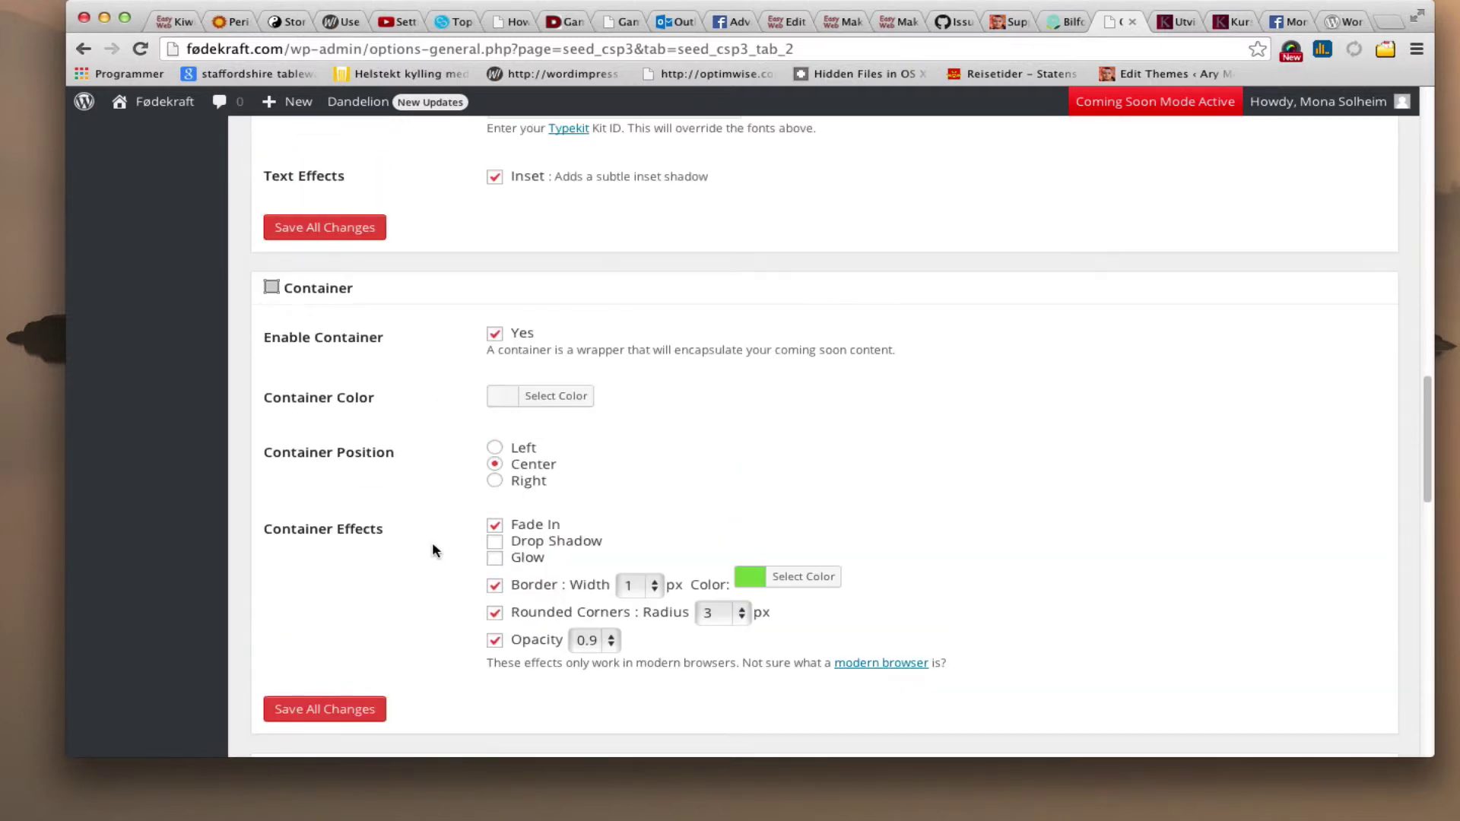
scroll(432, 550, down, 1)
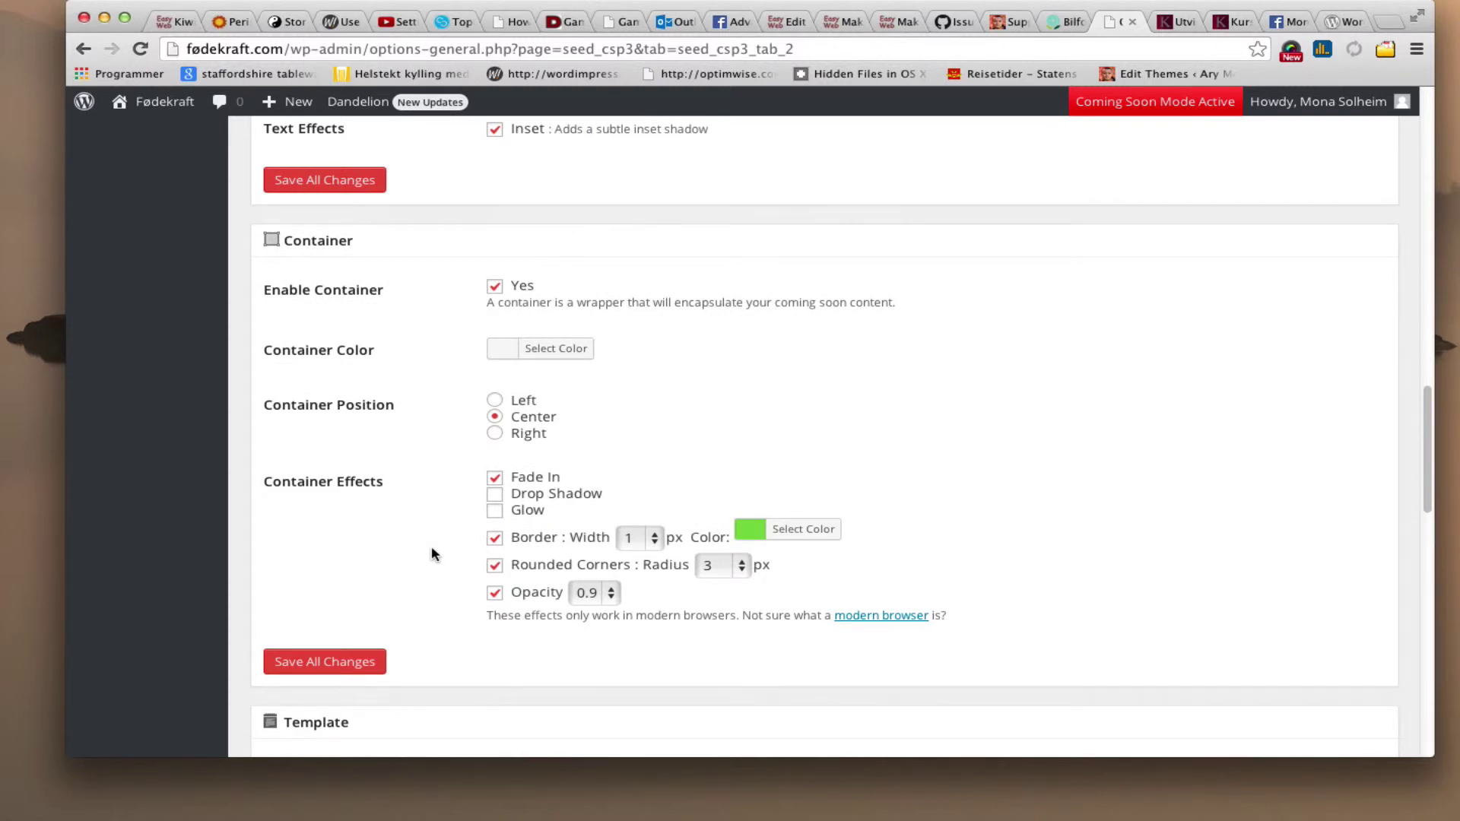
scroll(433, 553, up, 3)
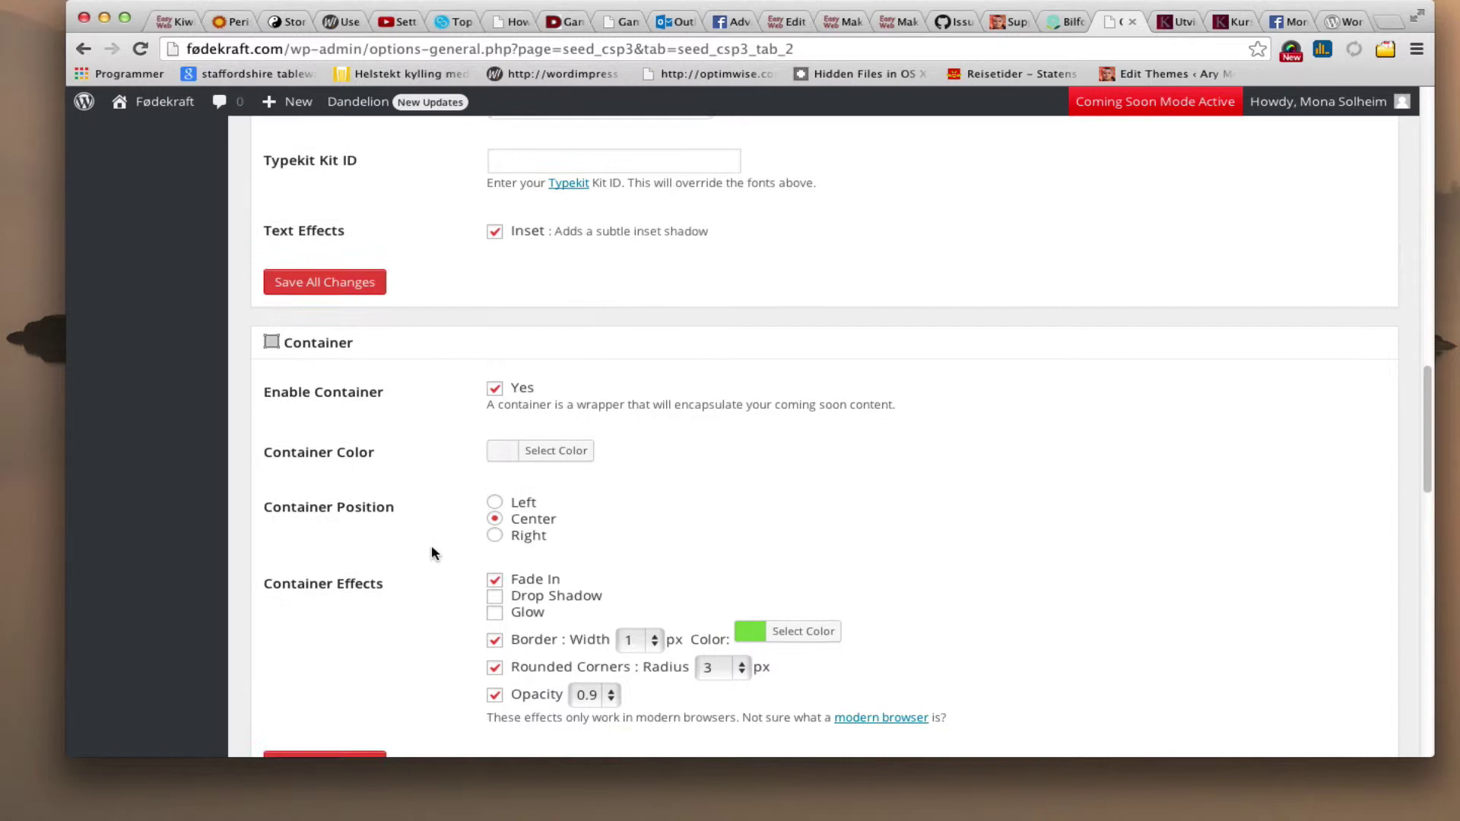
scroll(432, 553, down, 3)
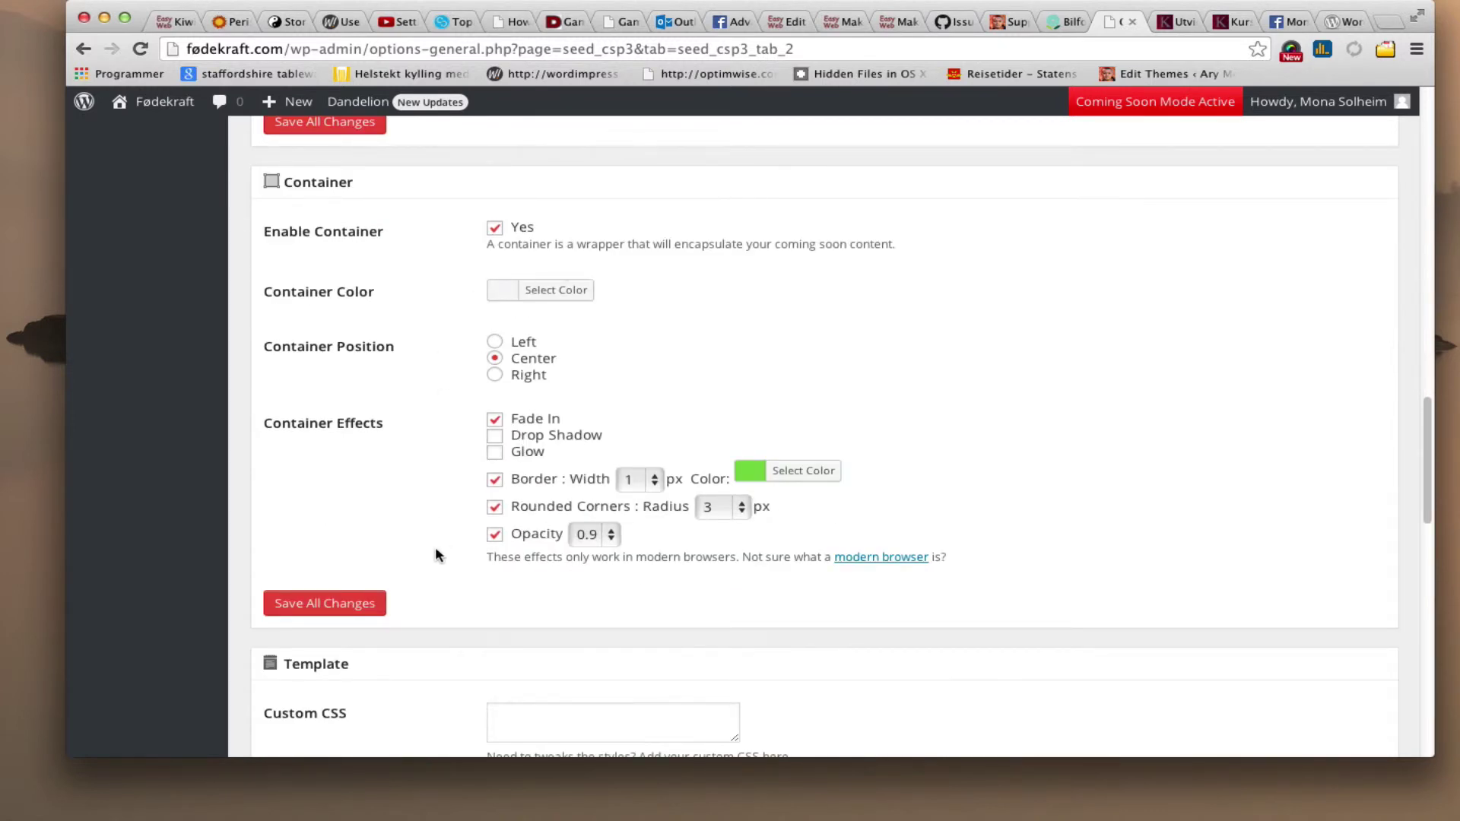
scroll(443, 553, down, 6)
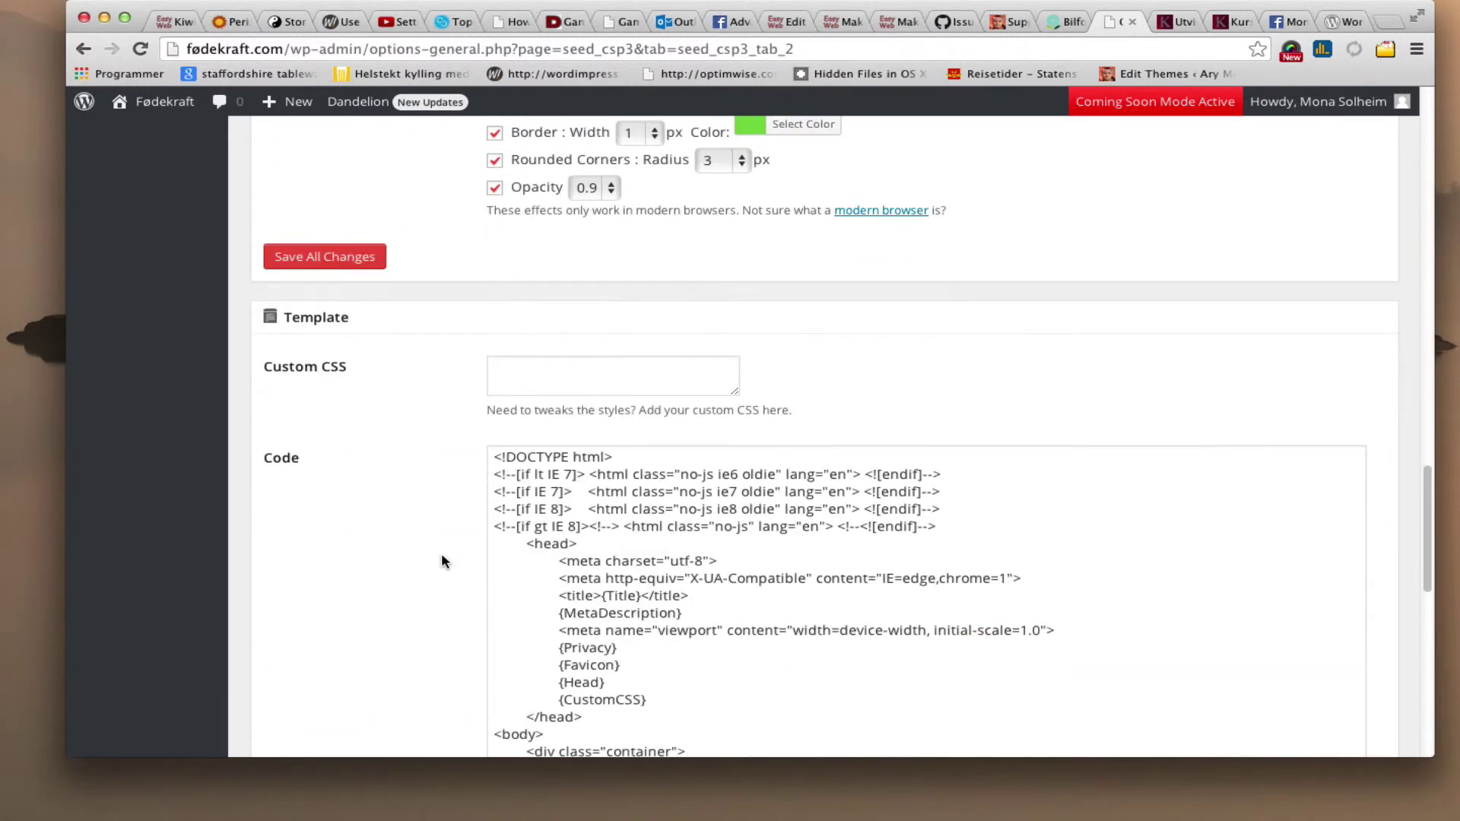
scroll(441, 562, down, 2)
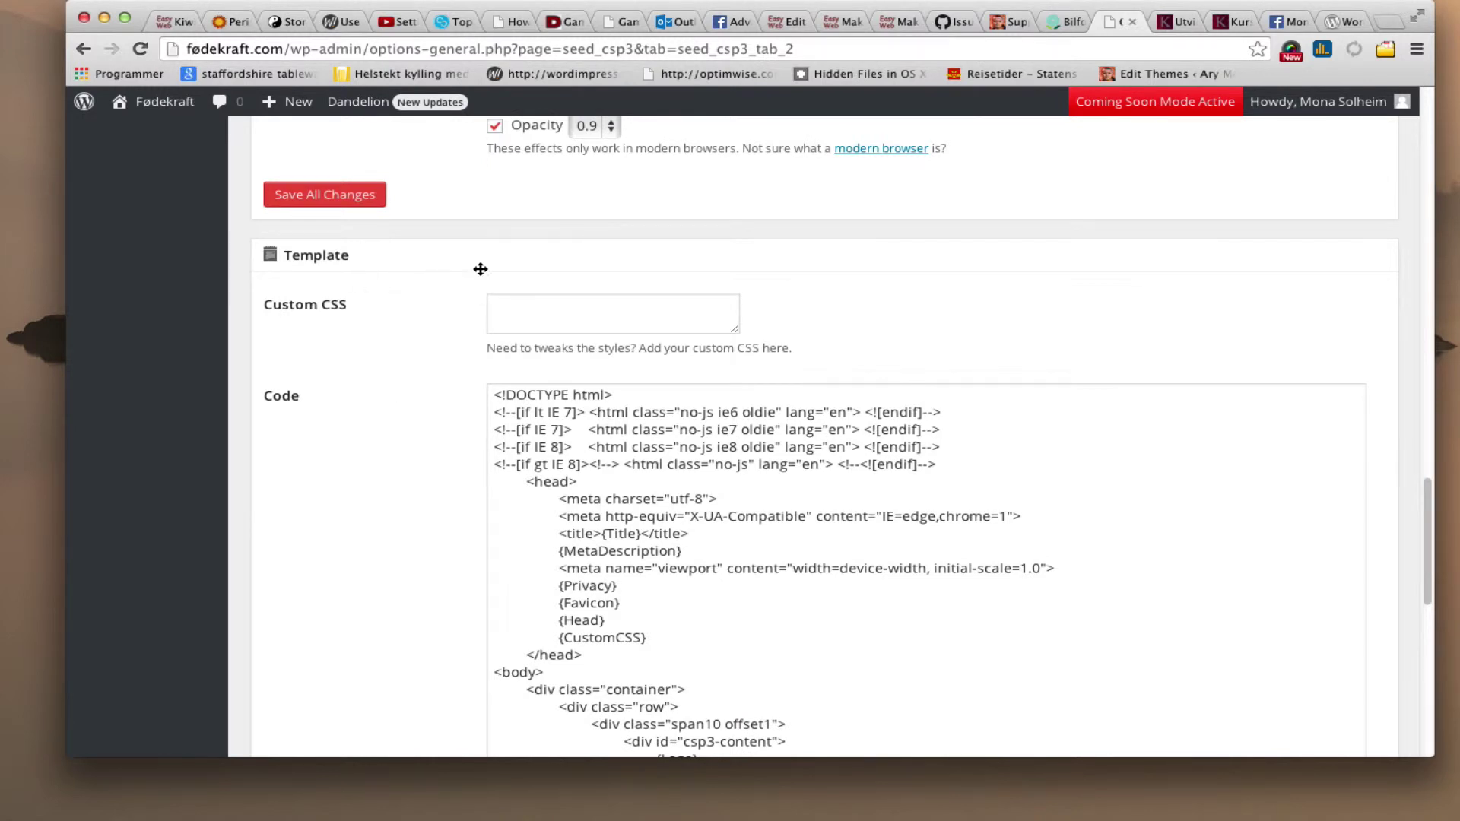
scroll(410, 365, down, 9)
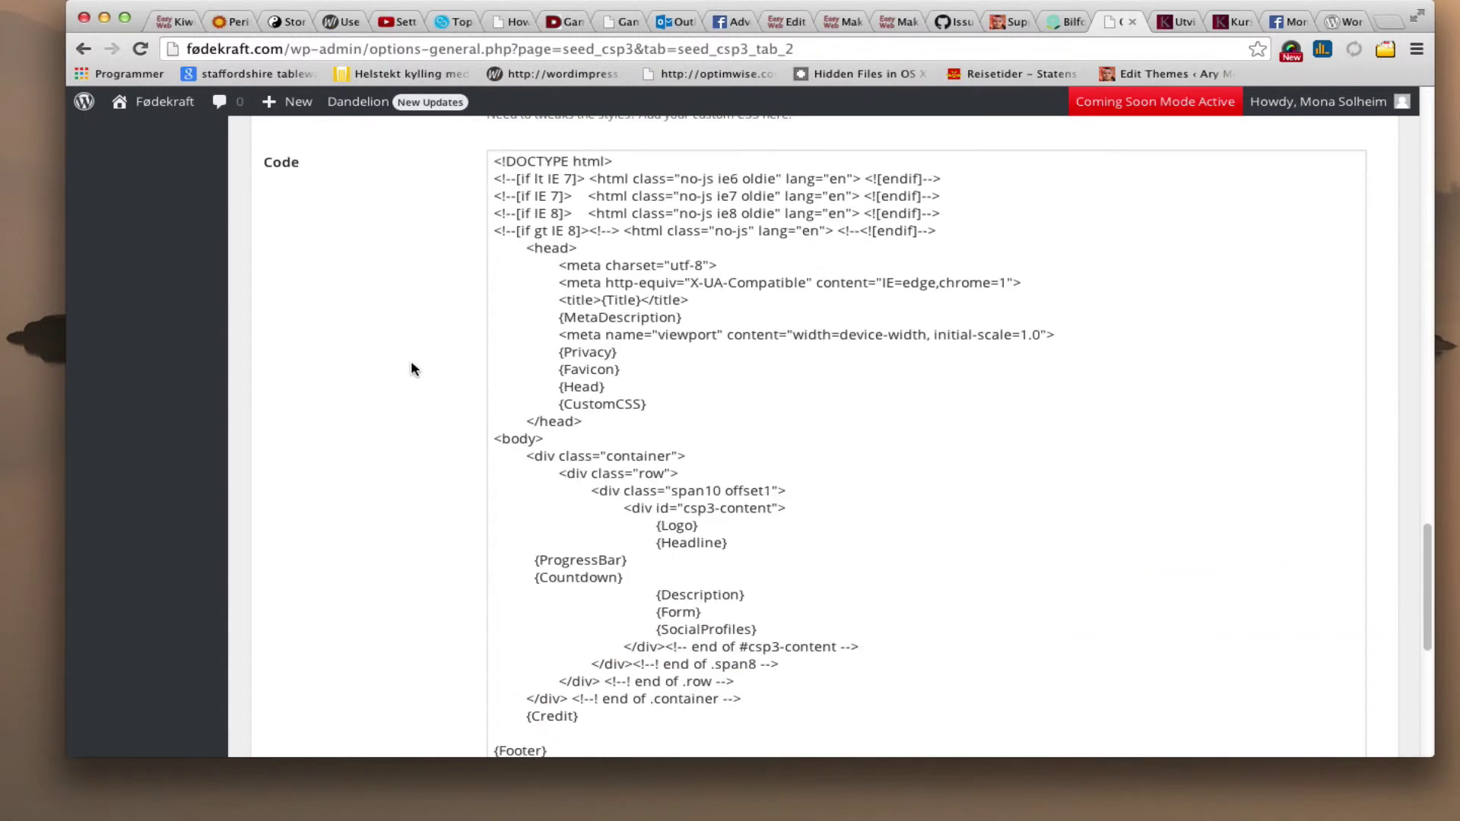
scroll(410, 362, down, 4)
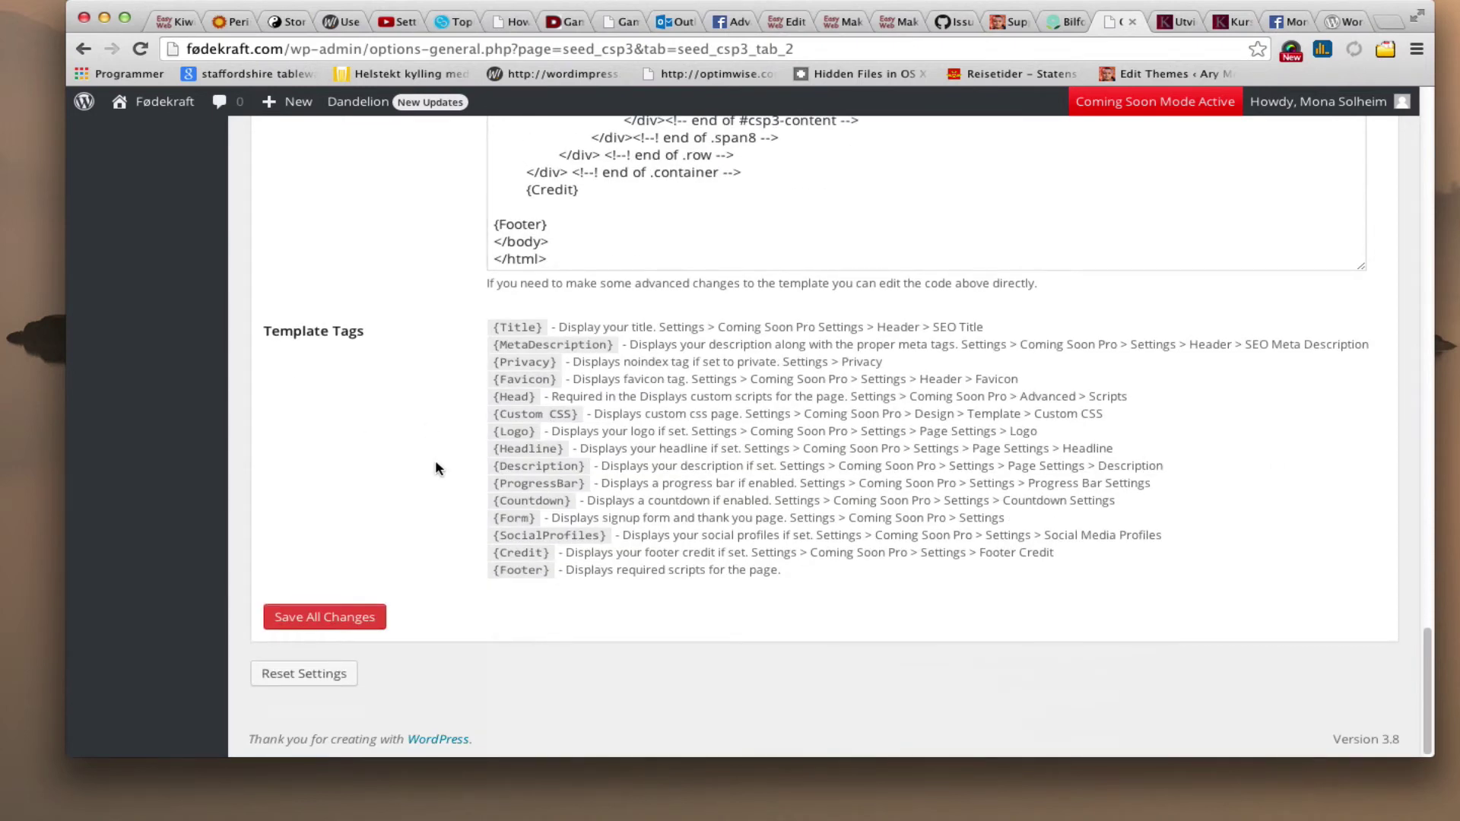
scroll(435, 459, up, 15)
scroll(436, 461, up, 10)
scroll(433, 465, down, 4)
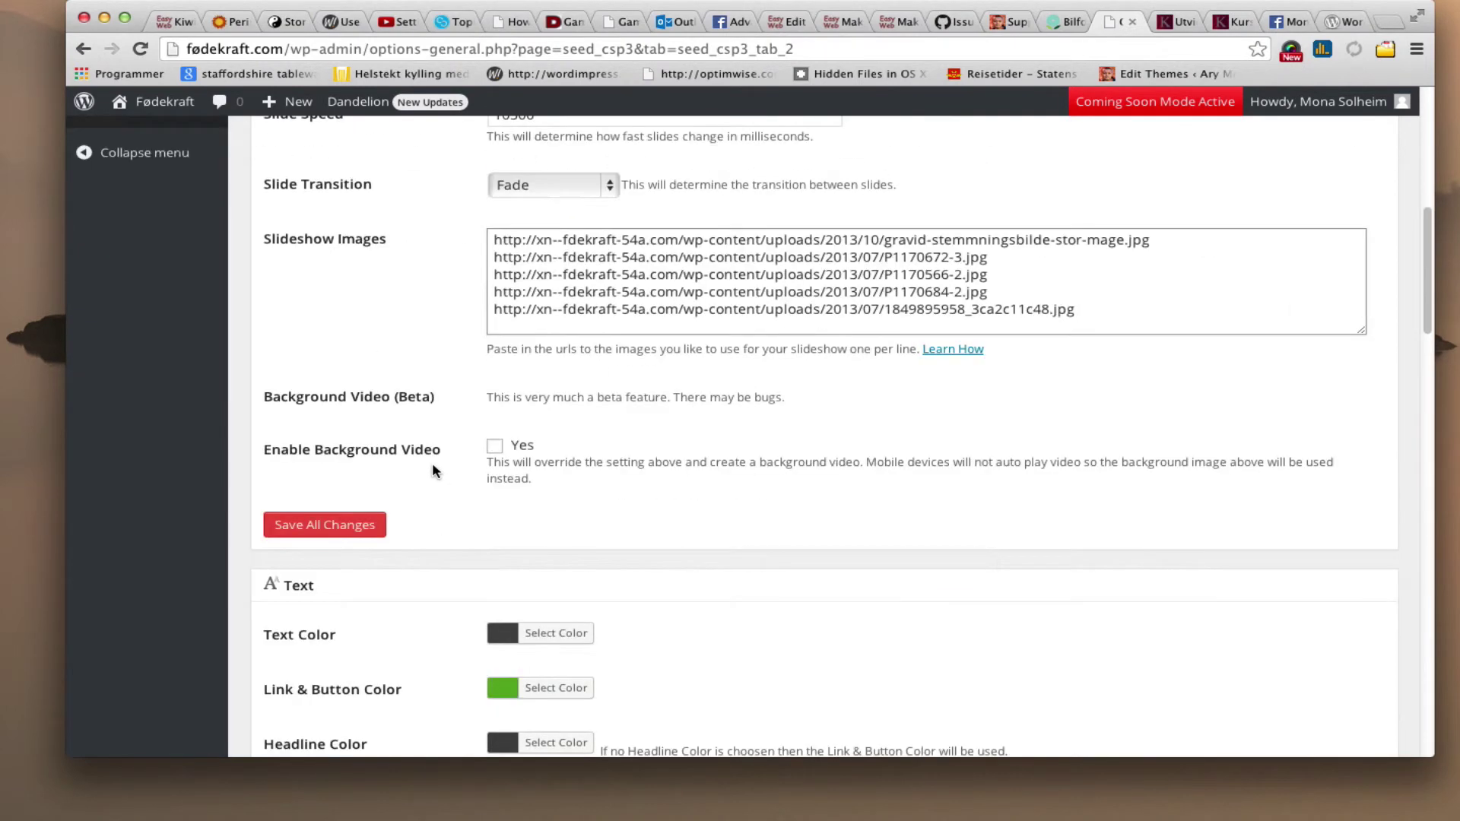
scroll(437, 472, down, 1)
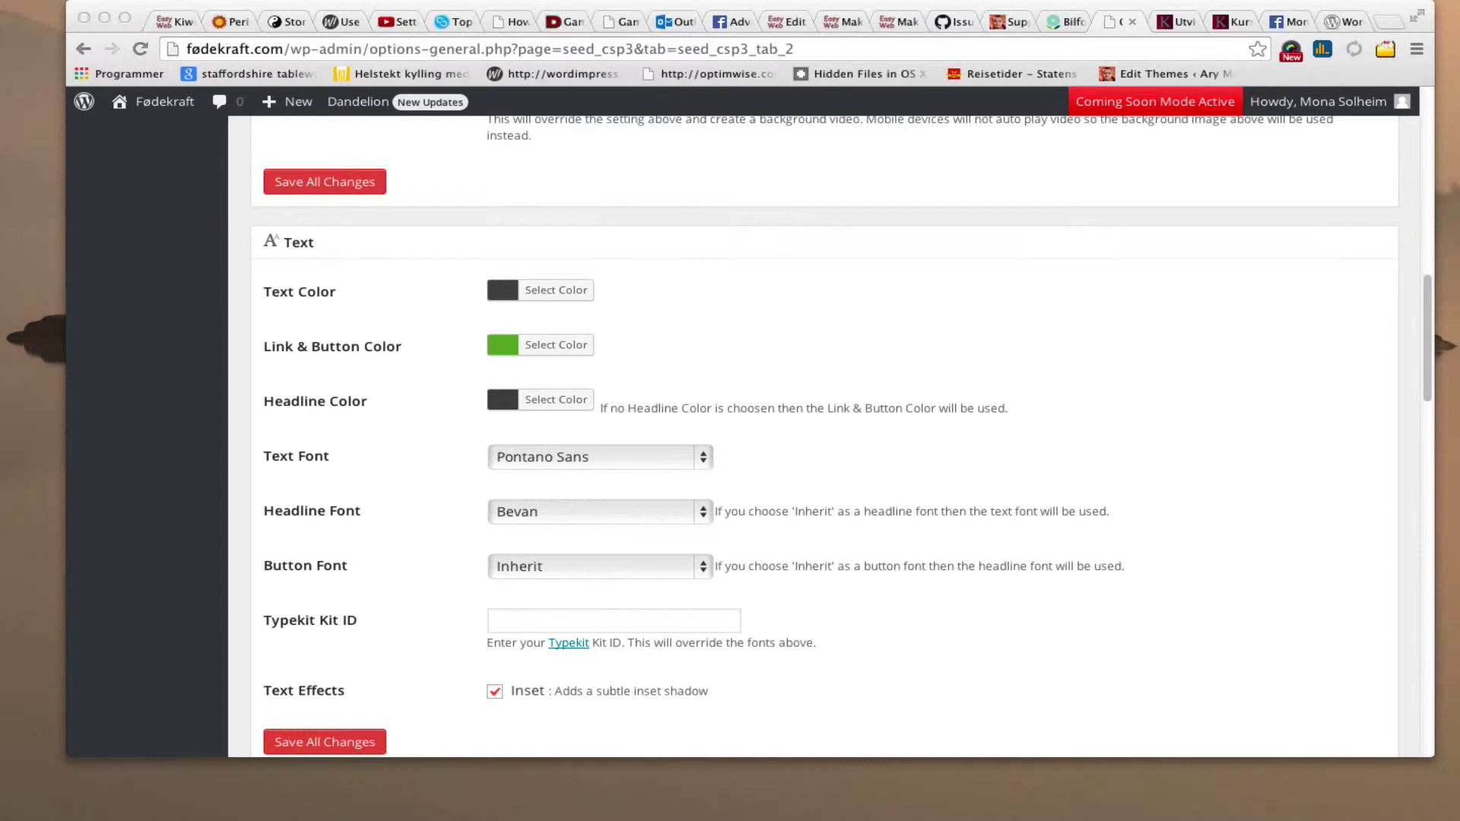
key(super+Tab)
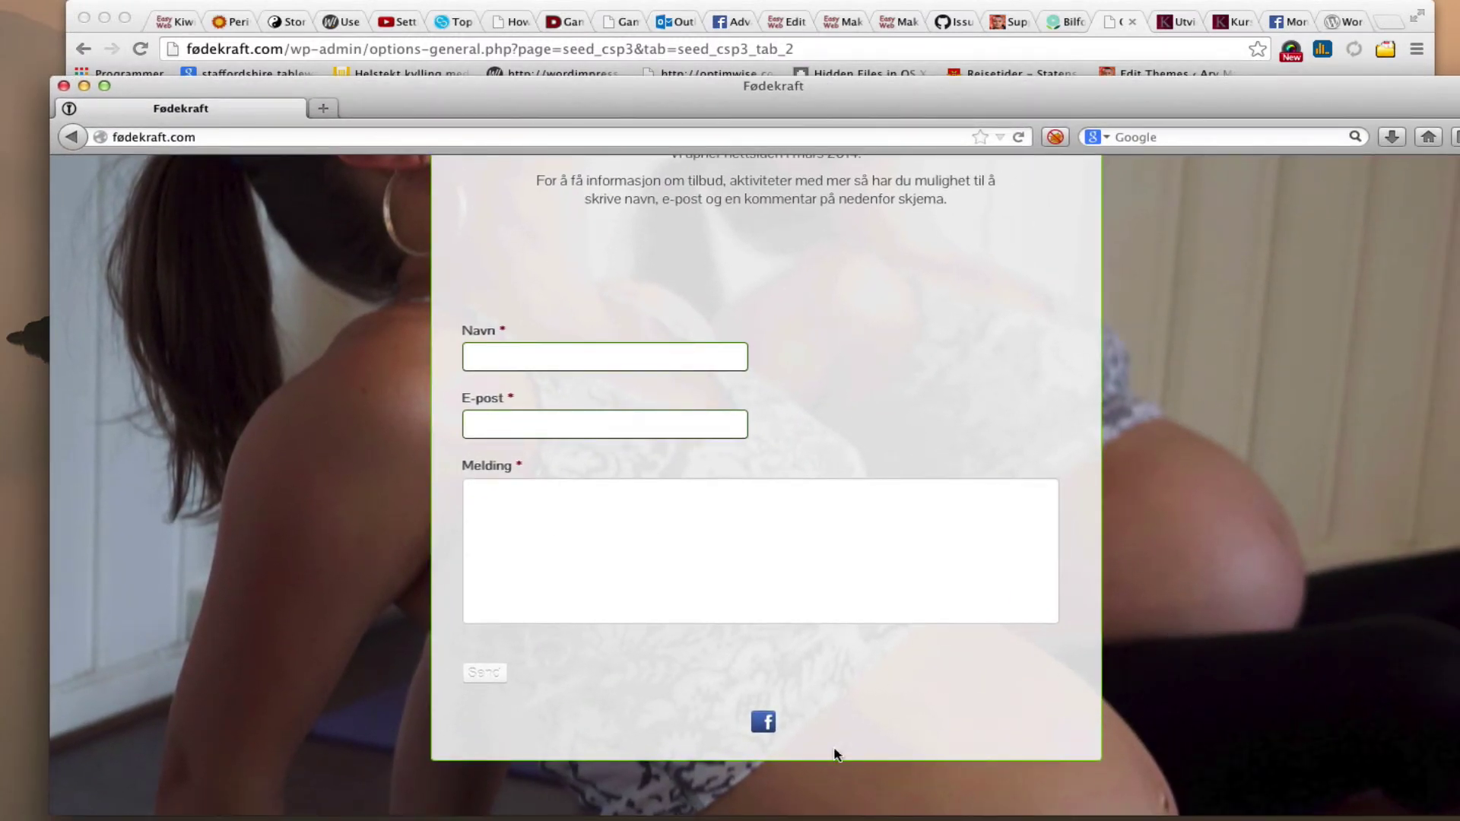
scroll(331, 641, up, 4)
scroll(331, 641, up, 2)
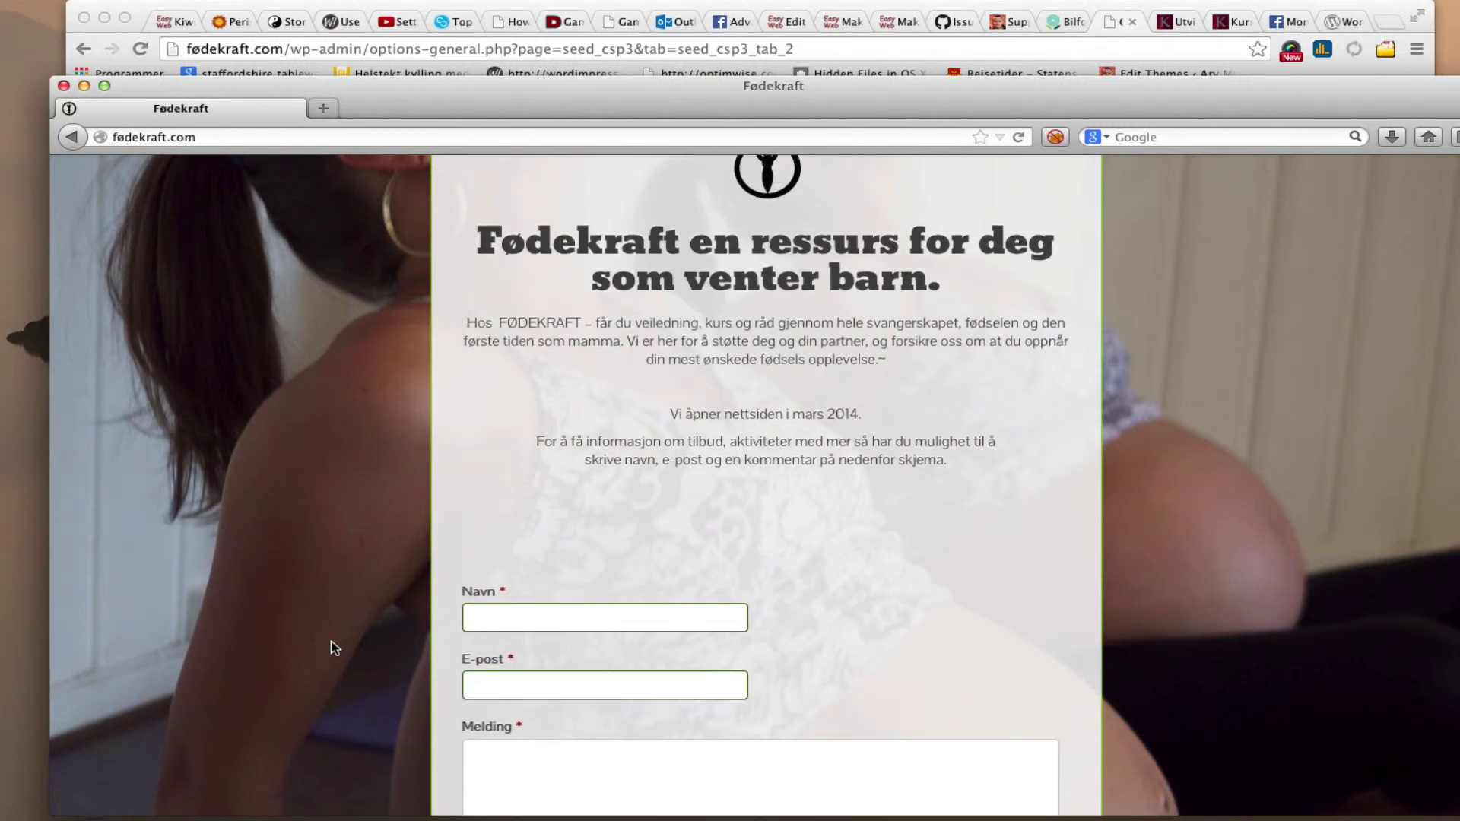
scroll(330, 641, down, 2)
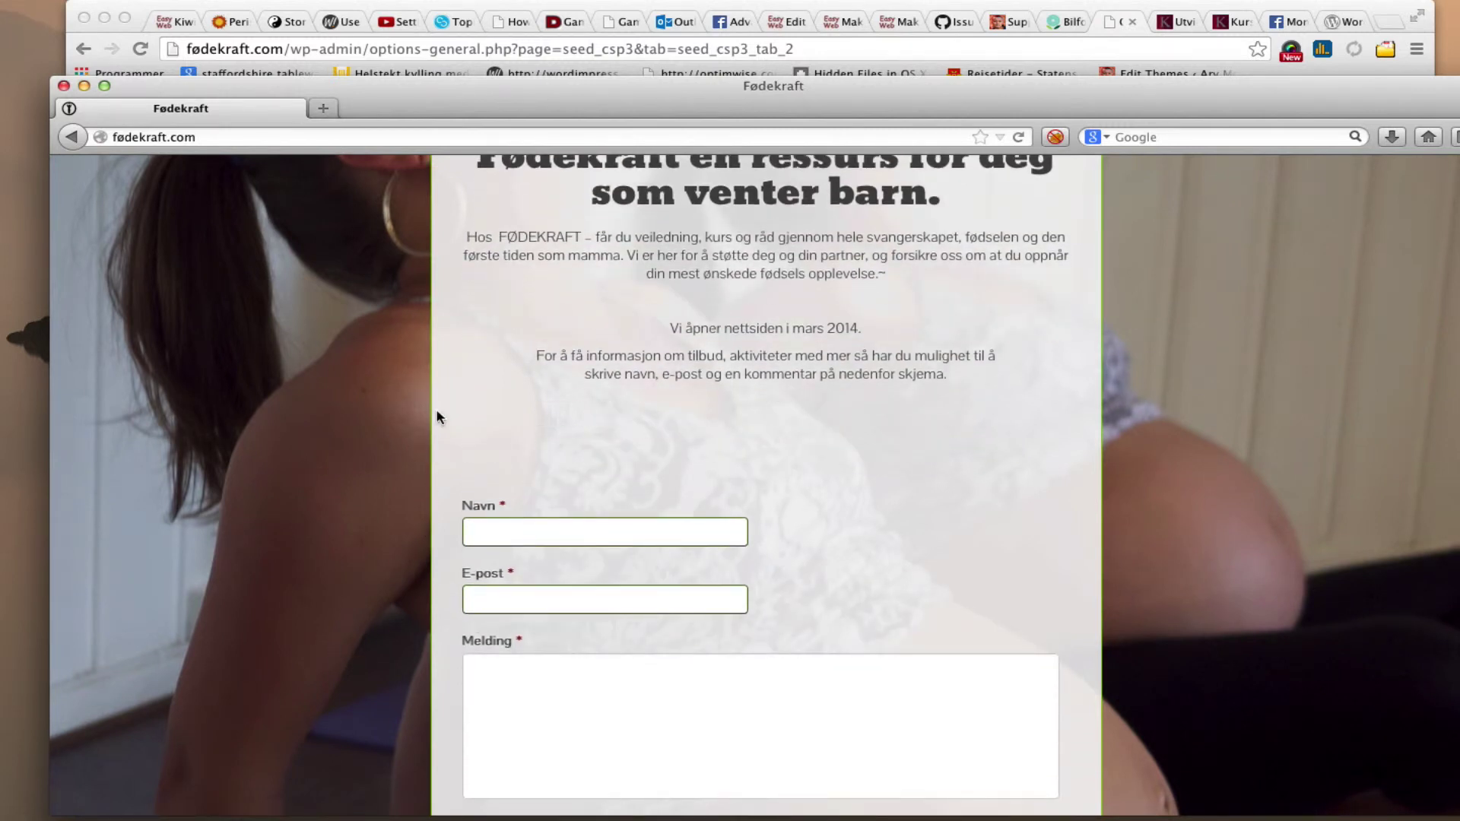
scroll(416, 477, up, 5)
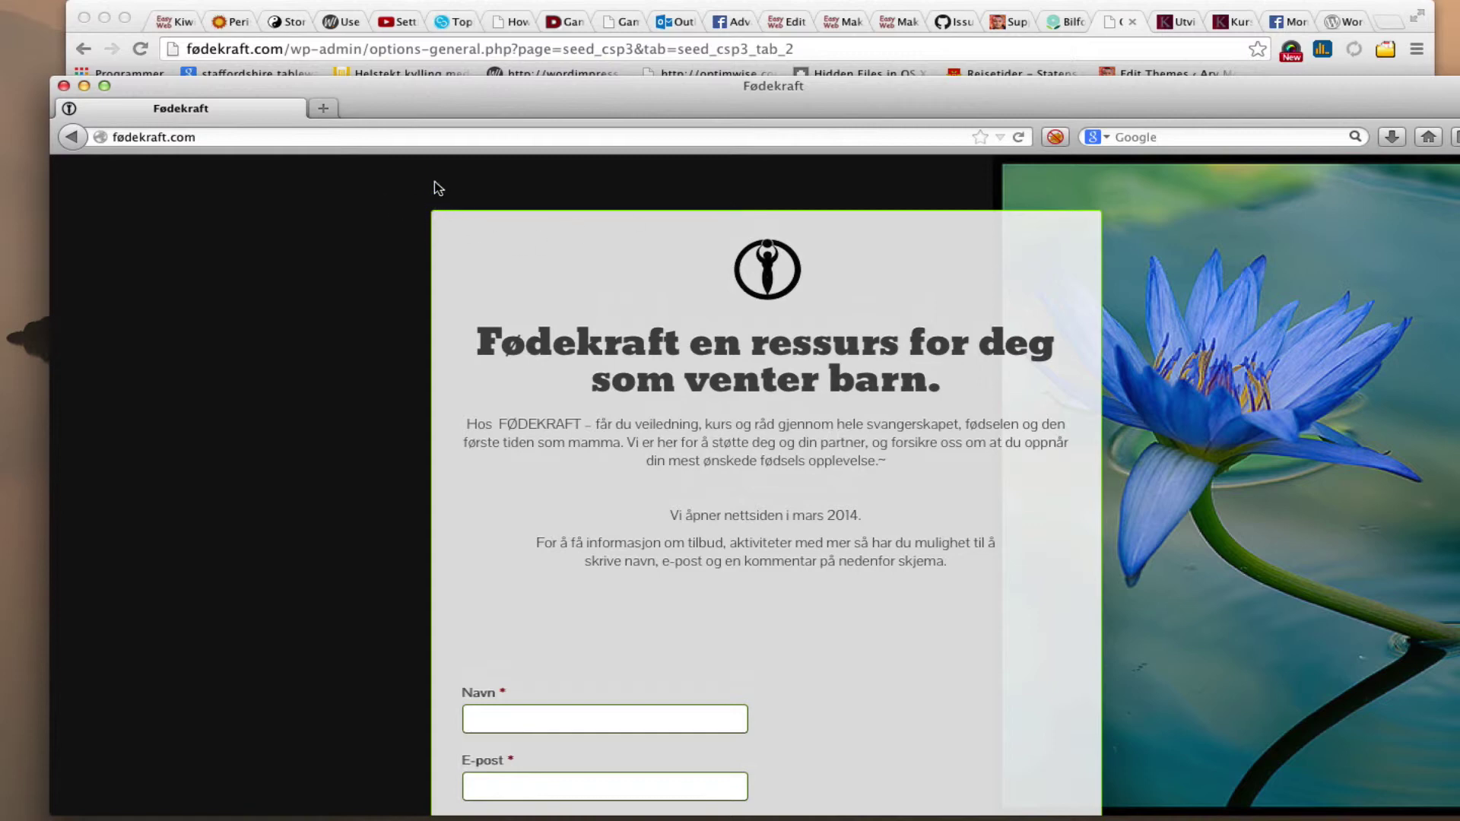
drag(405, 89, 1432, 112)
key(super+h)
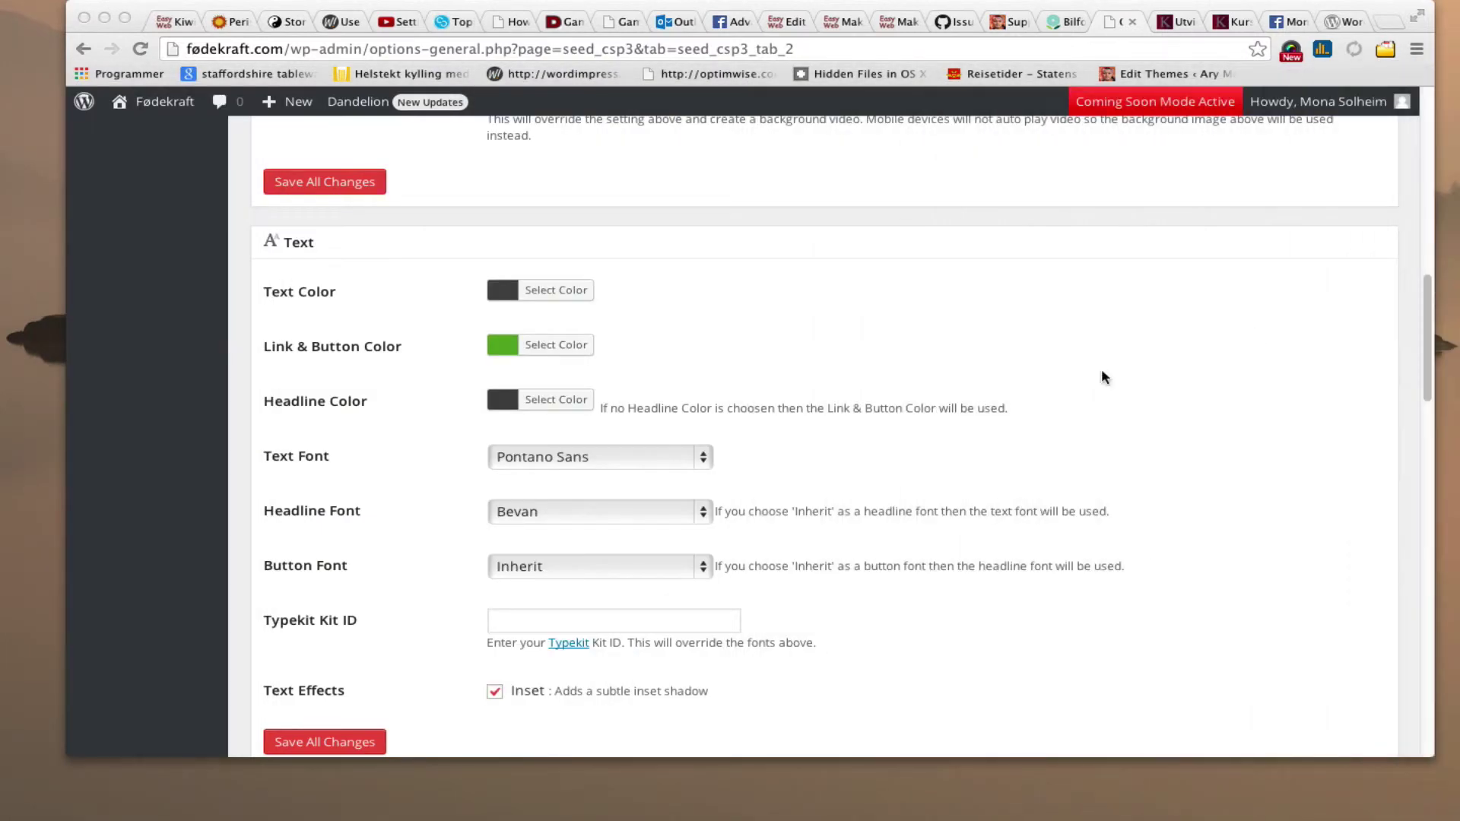
scroll(796, 518, up, 5)
Open the Advanced tab and inspect the Landing Page Mode page list without choosing one
scroll(795, 518, up, 8)
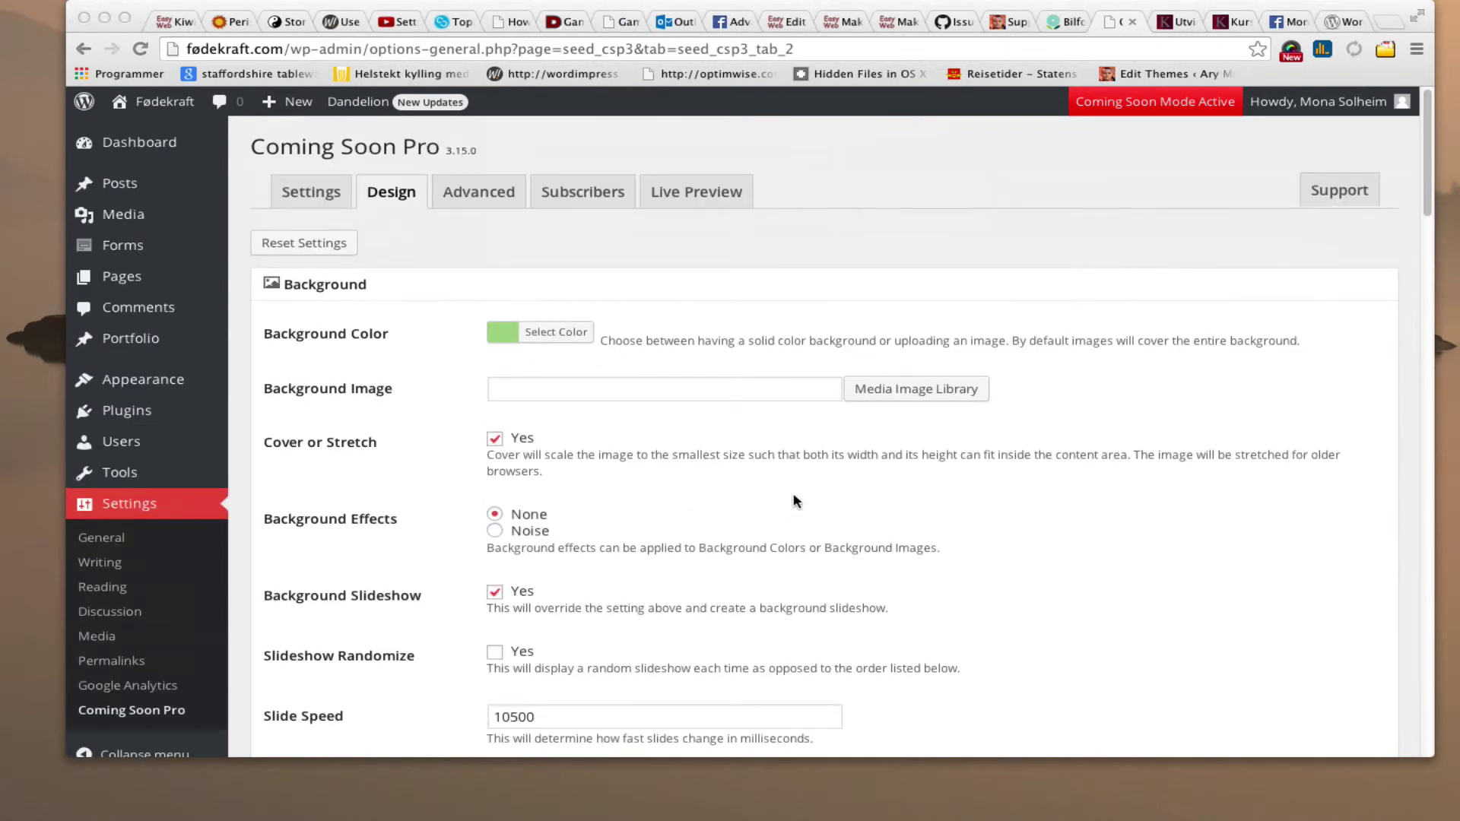
click(480, 194)
click(481, 195)
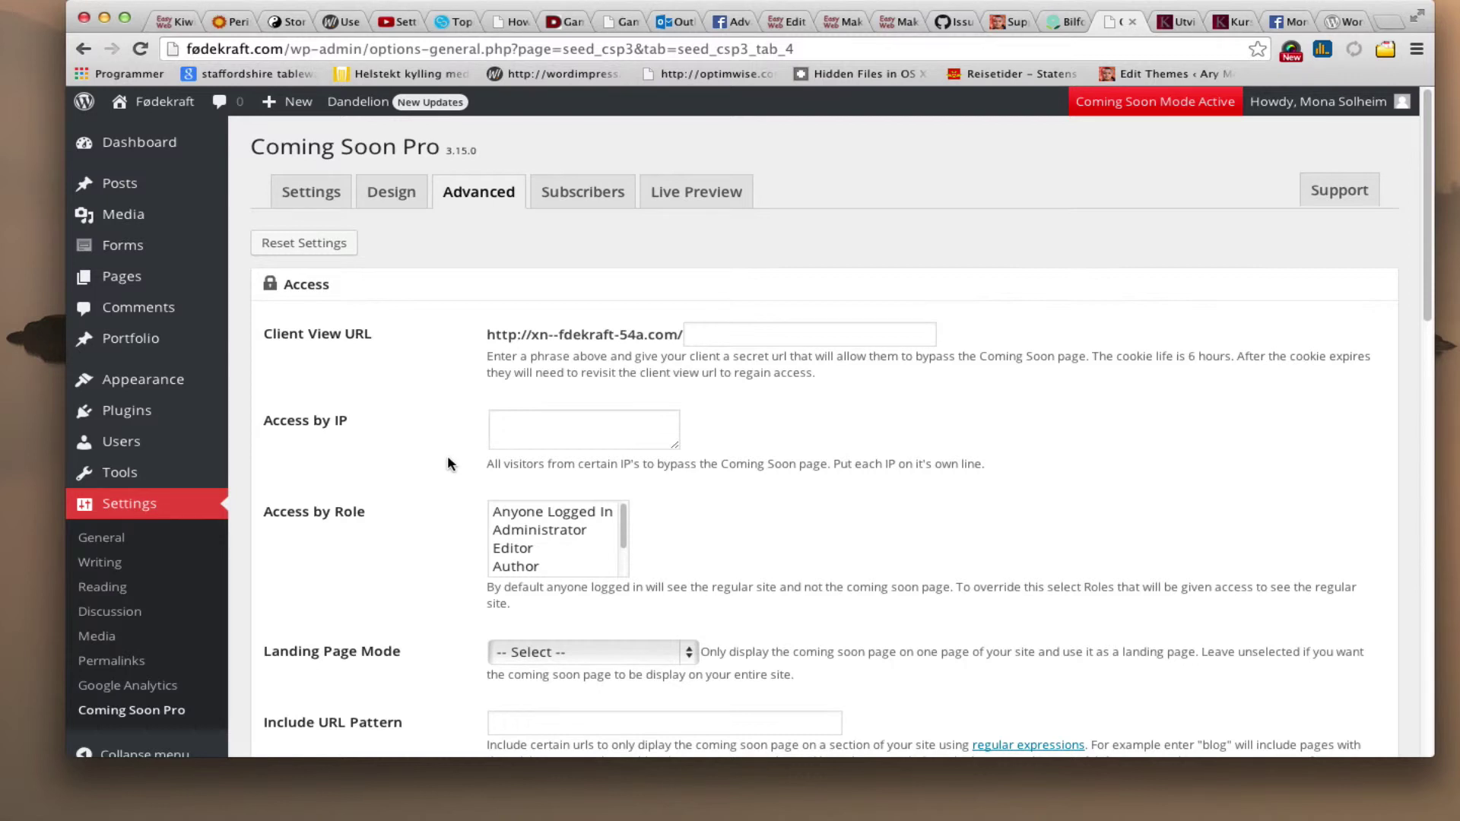
scroll(448, 463, down, 3)
scroll(447, 459, down, 2)
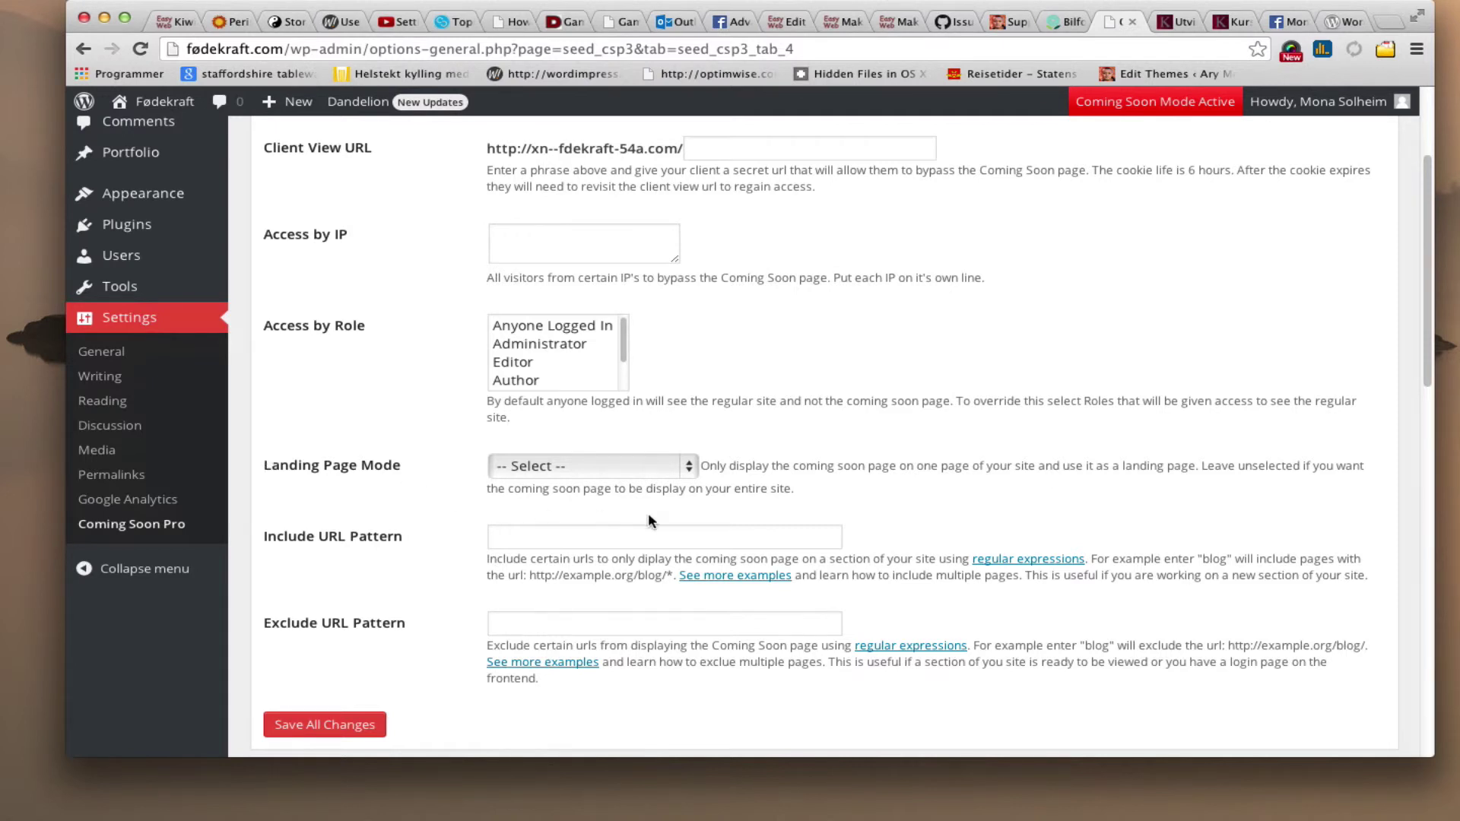
click(692, 465)
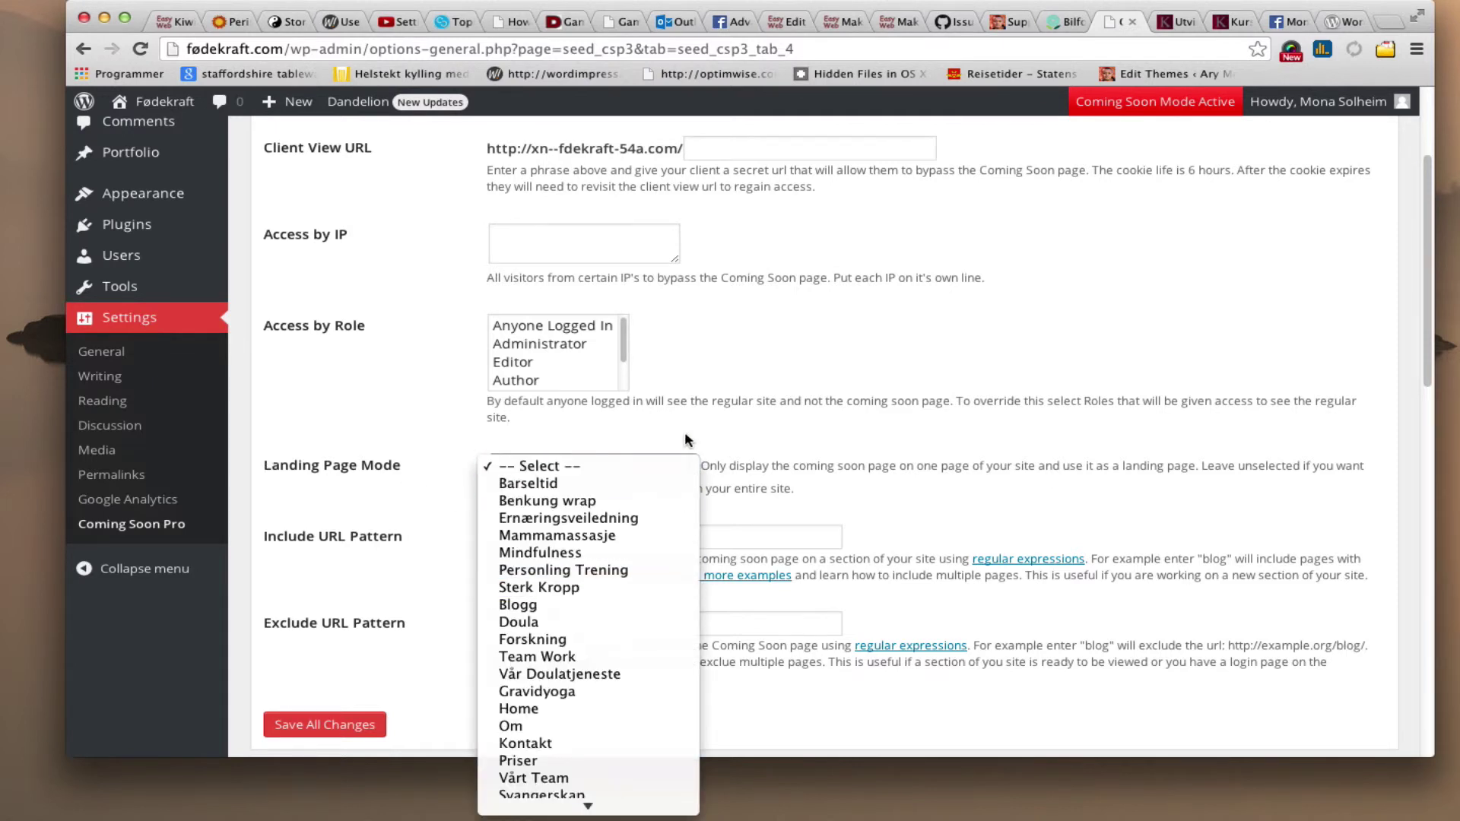
click(434, 445)
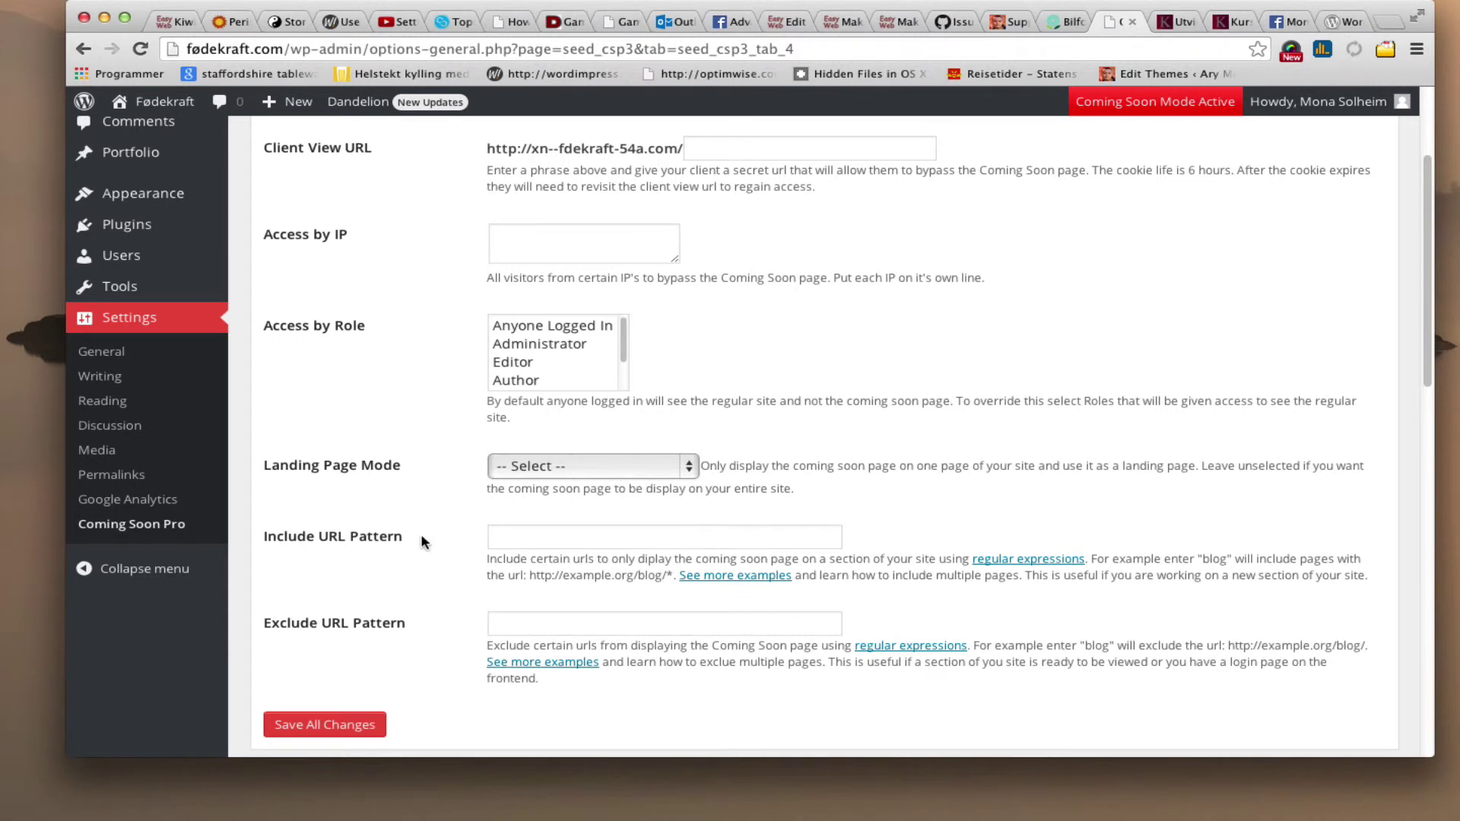
Scroll down to Import / Export and click into the Import box
scroll(467, 553, down, 10)
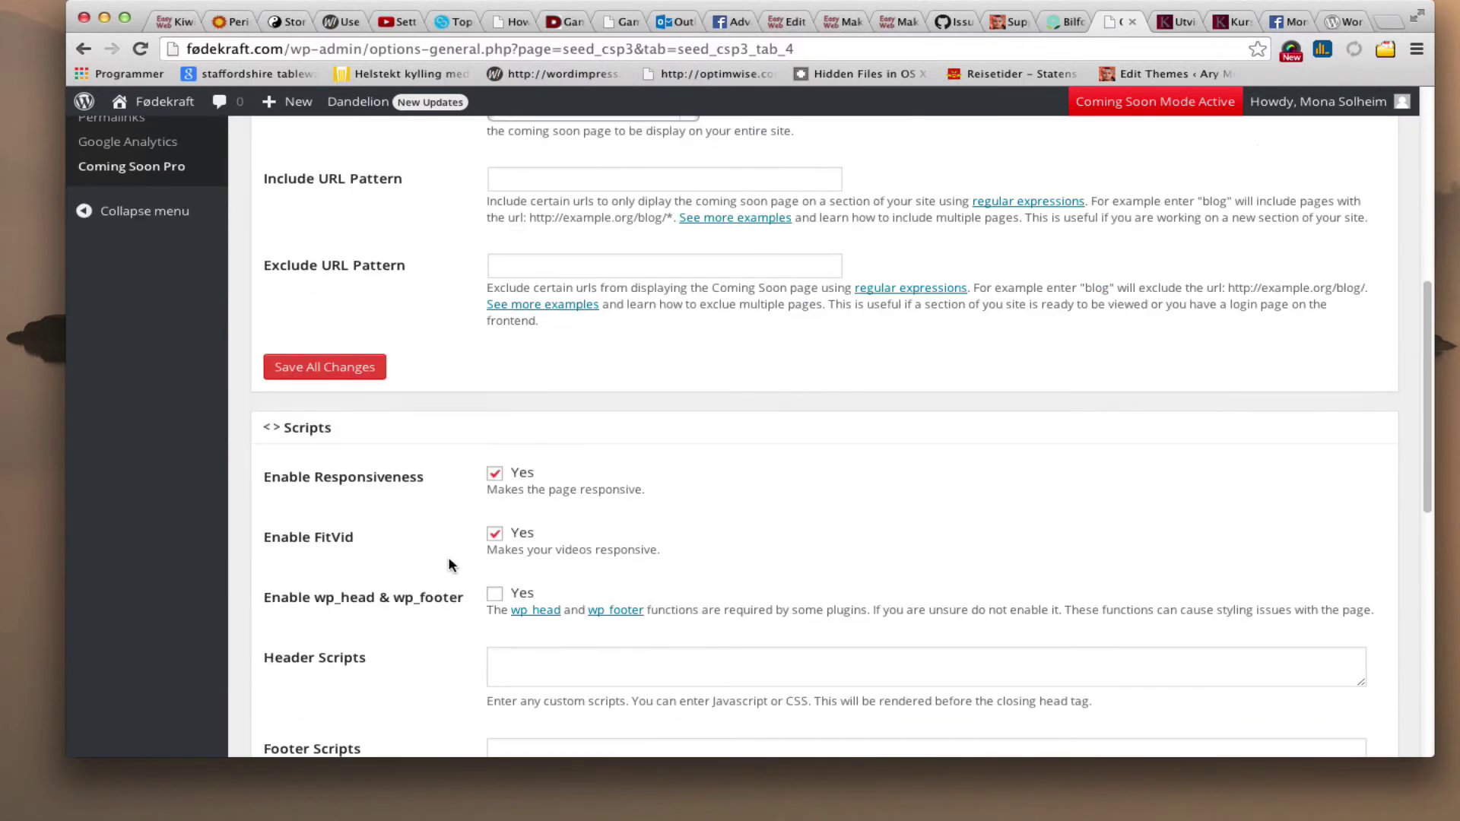
scroll(472, 584, down, 7)
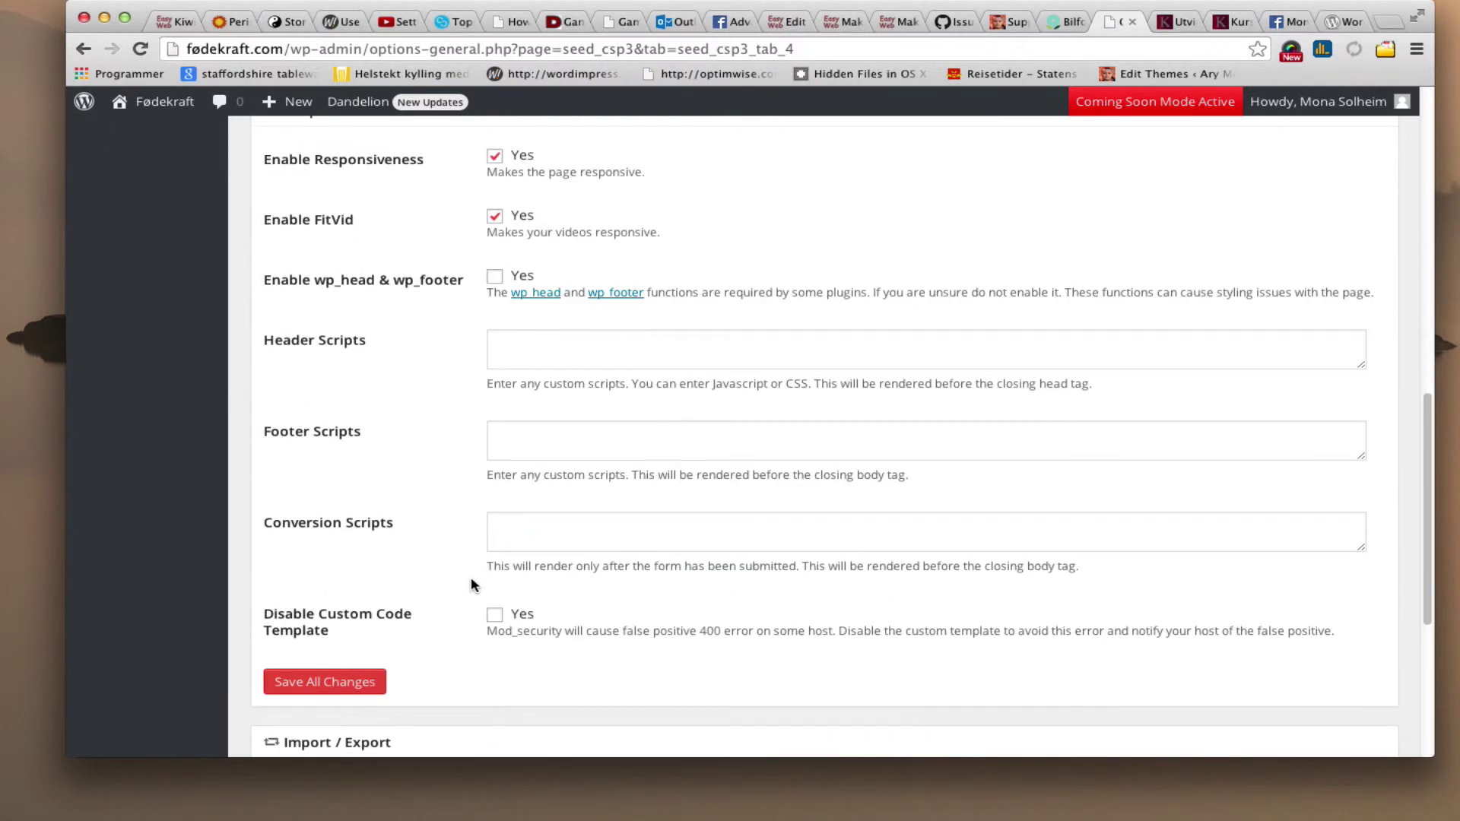
scroll(472, 581, down, 5)
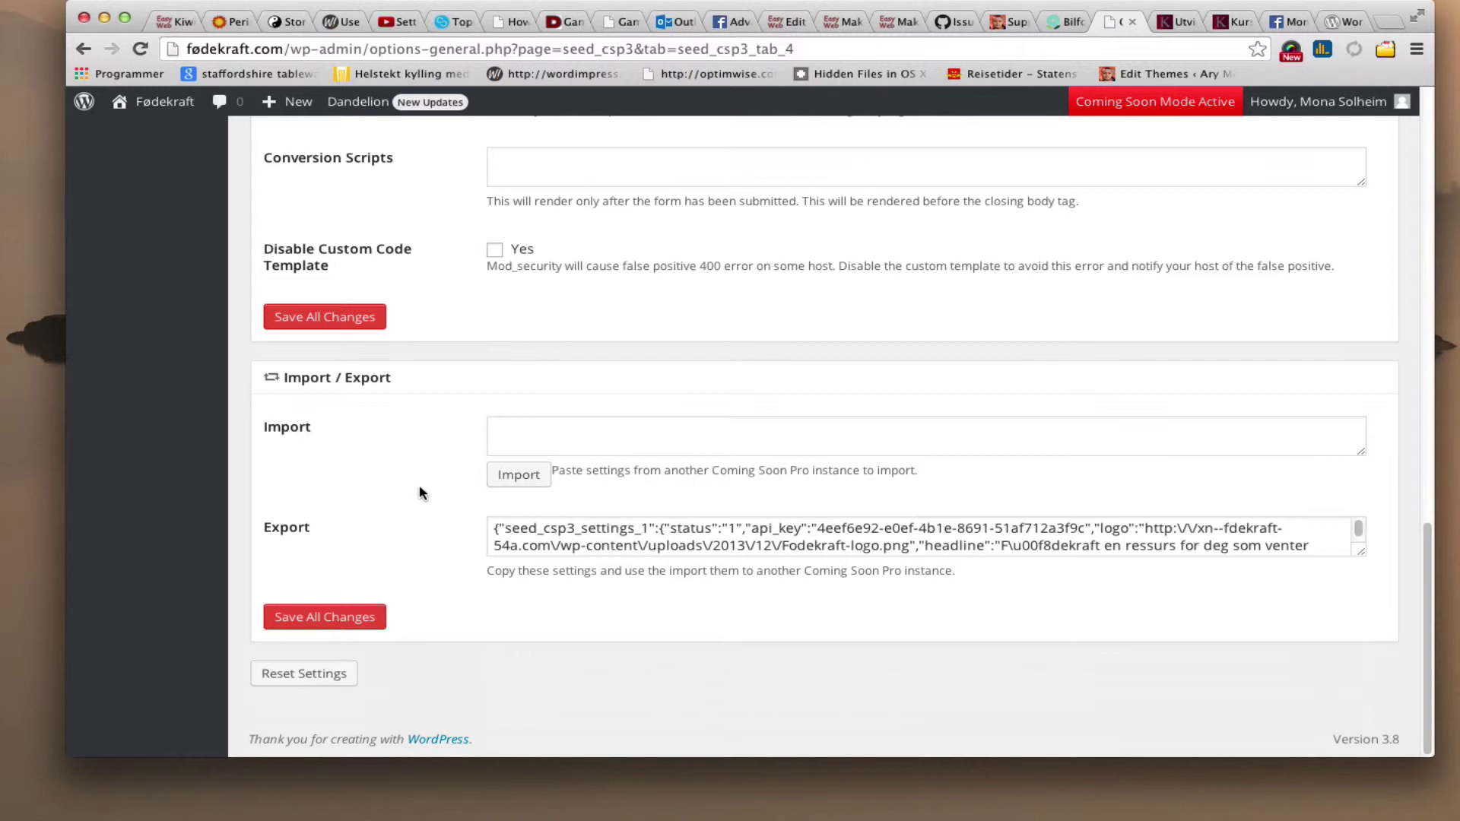
click(513, 430)
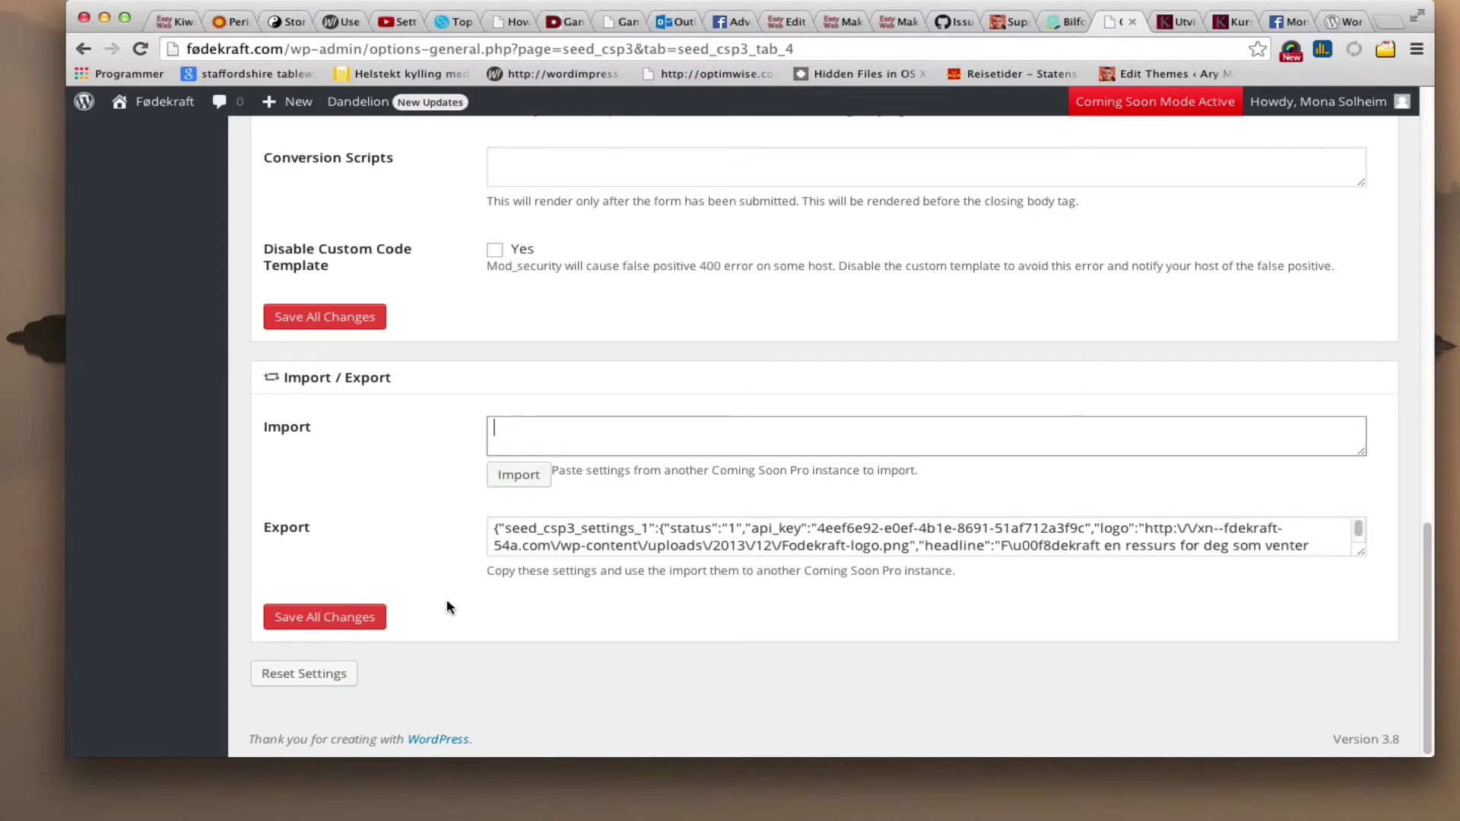
scroll(446, 606, up, 20)
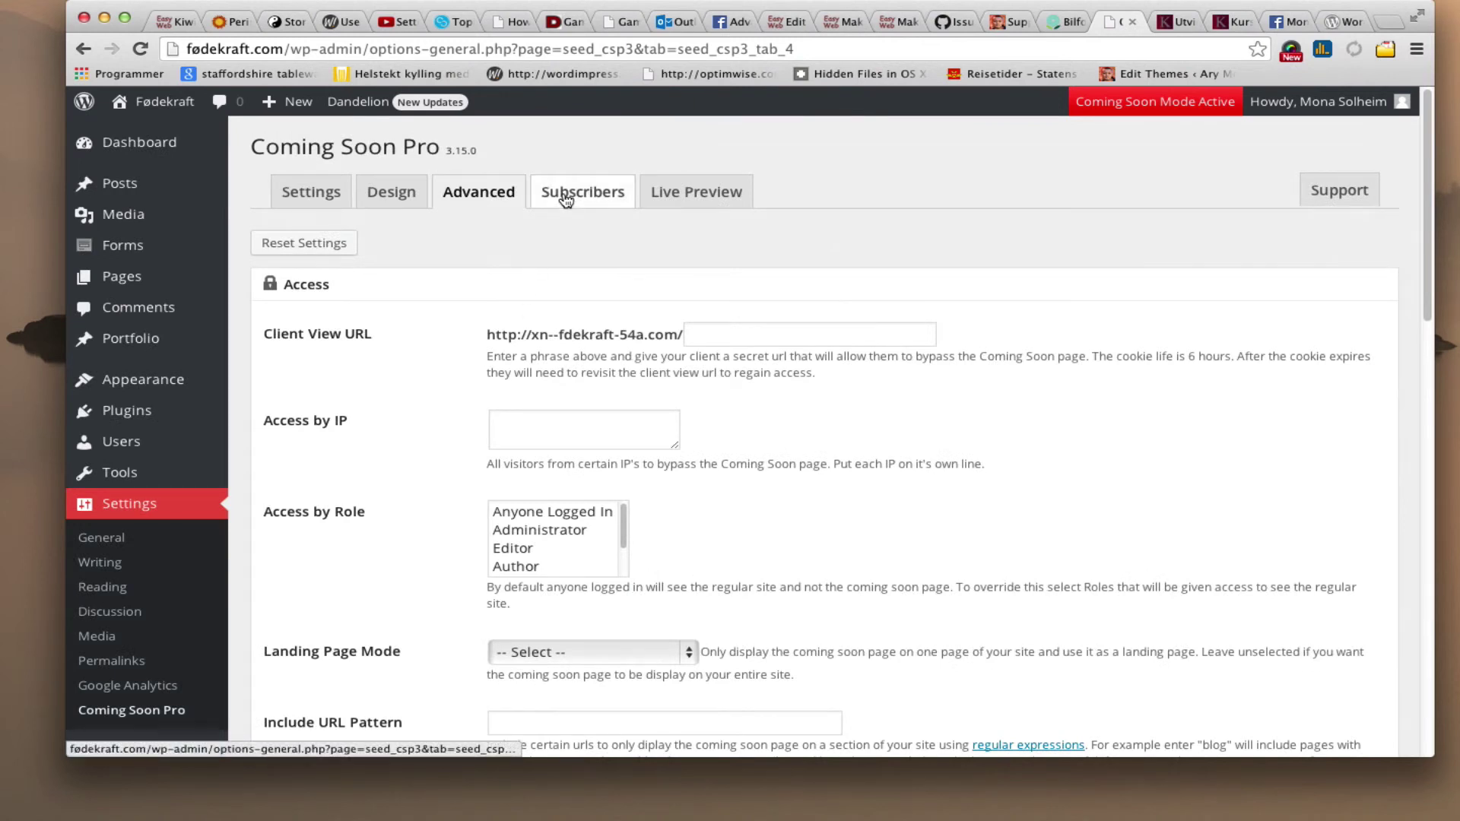
Show the empty Subscribers list, then scroll through the coming-soon page's Live Preview and close it
click(566, 198)
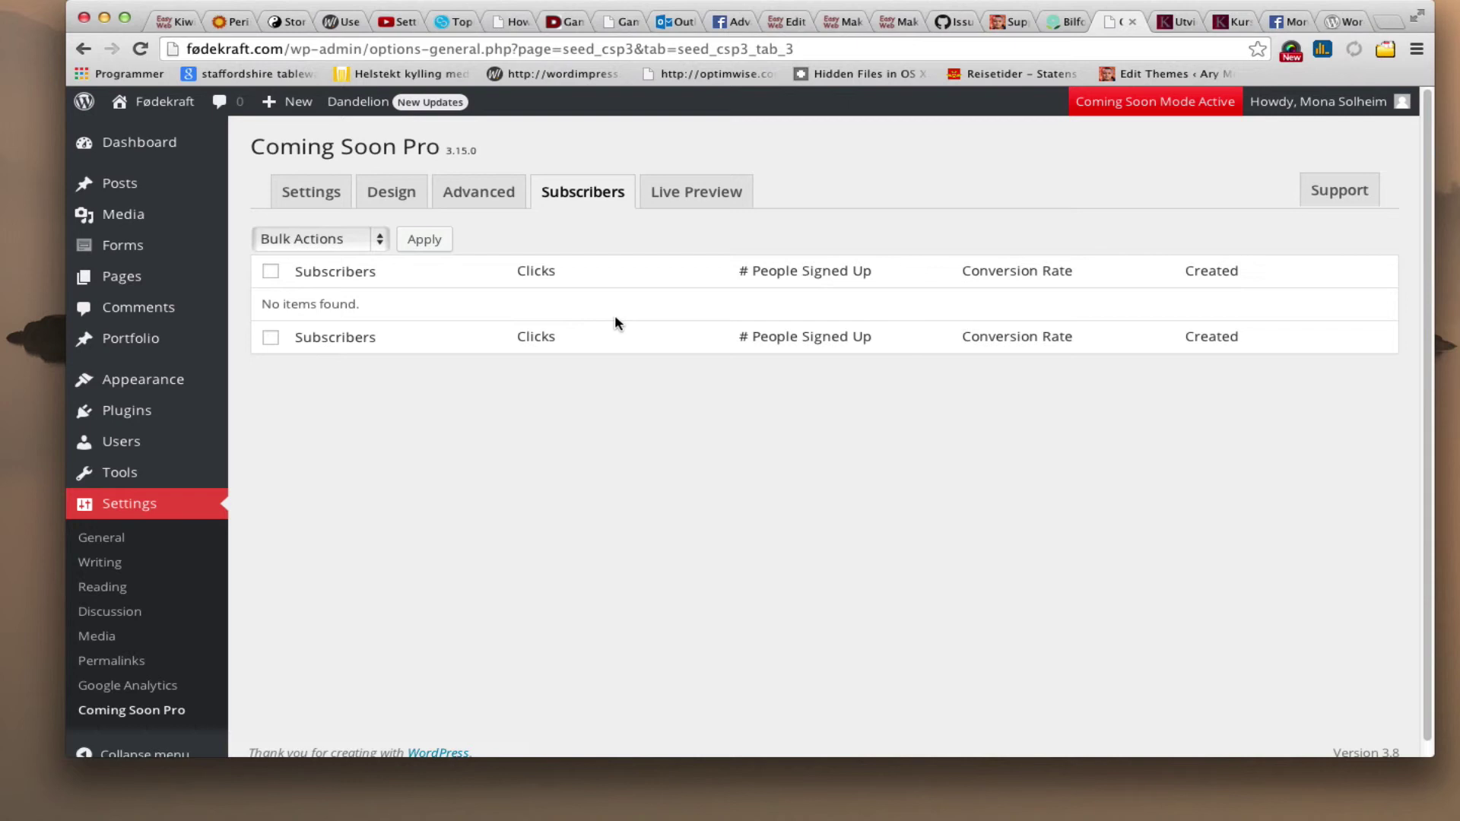
click(715, 197)
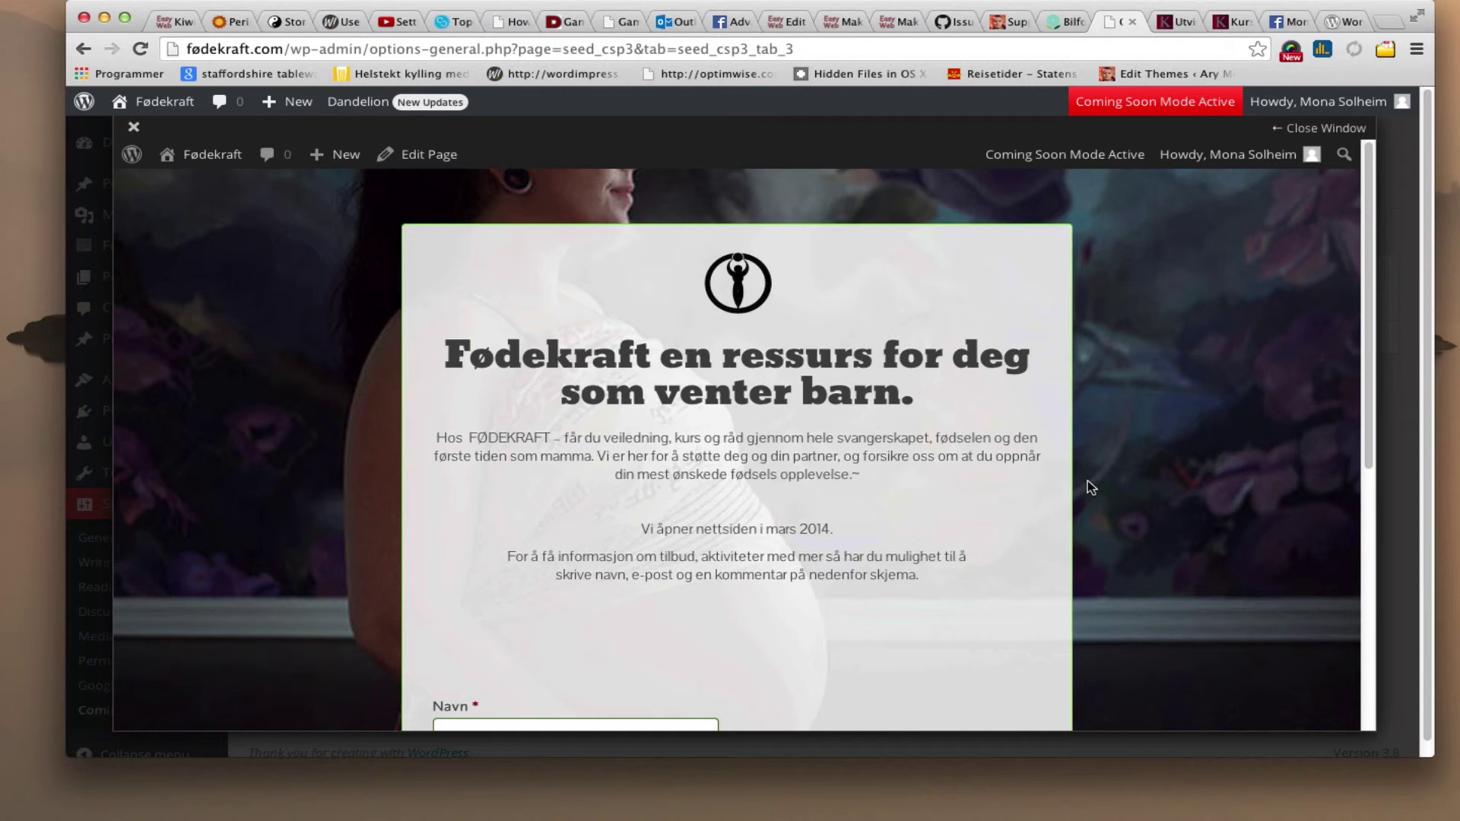
scroll(1087, 487, down, 6)
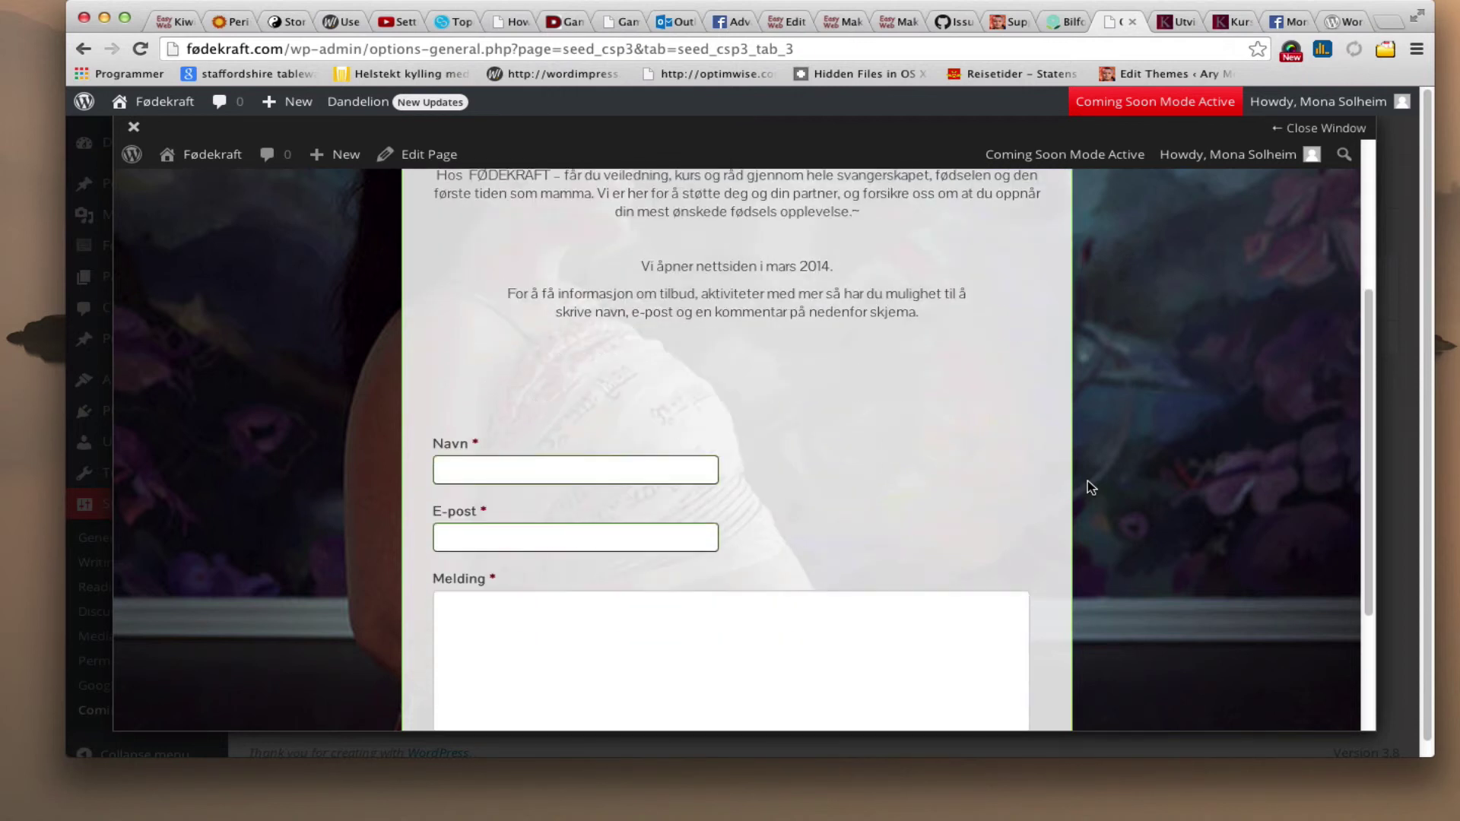
scroll(1088, 487, down, 1)
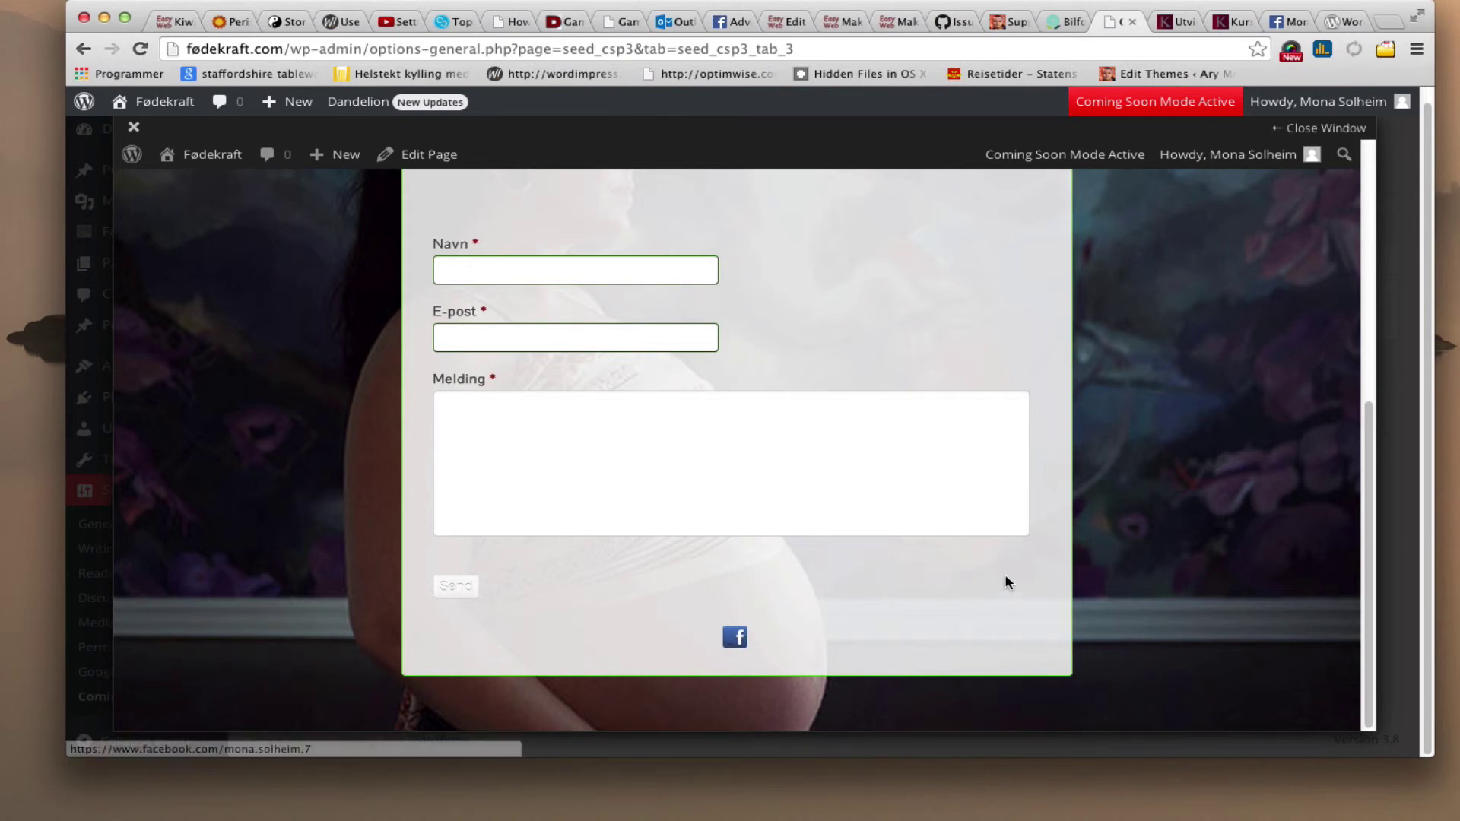
scroll(1009, 576, up, 1)
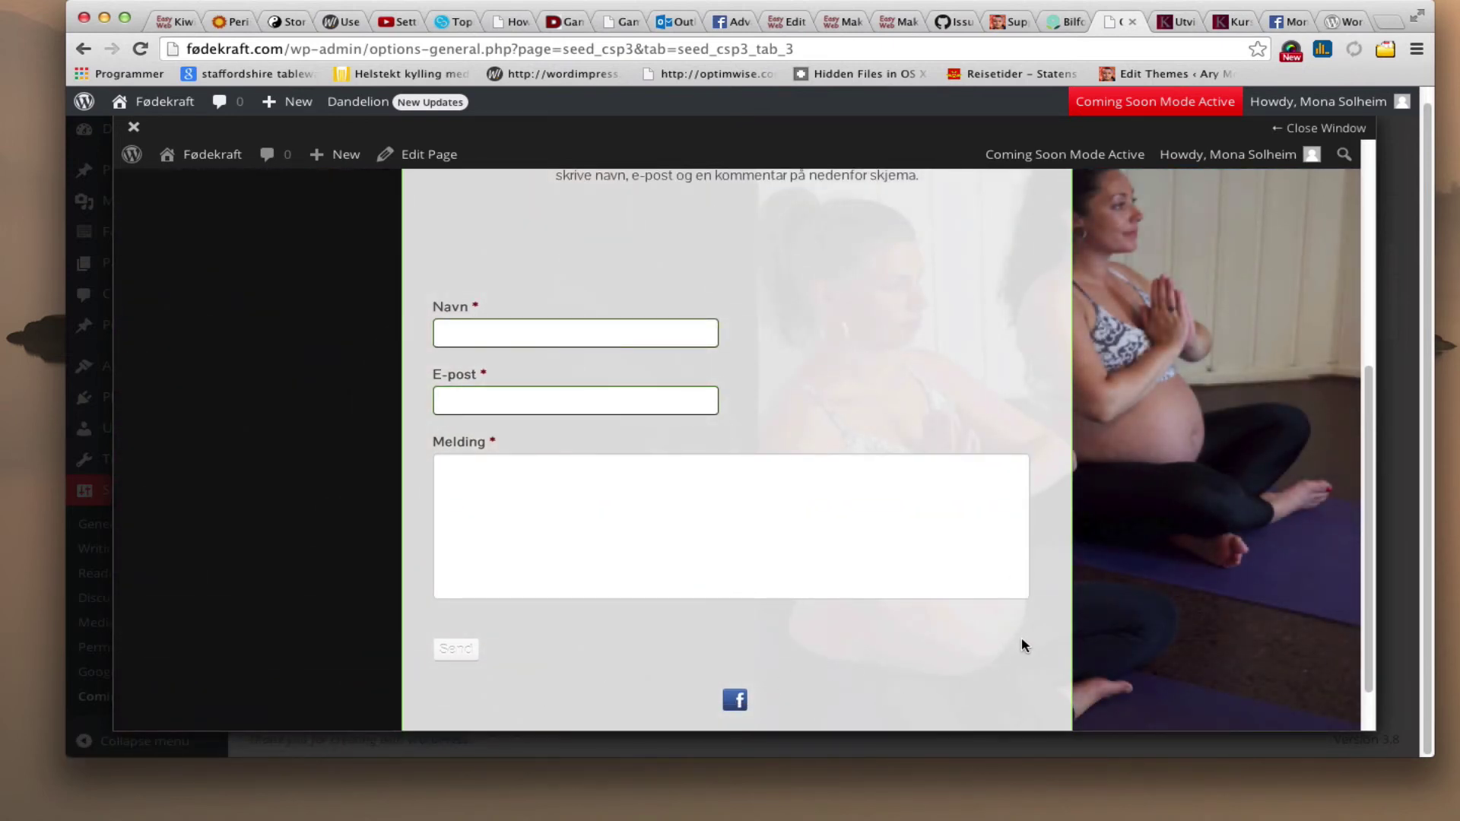
scroll(1022, 645, up, 6)
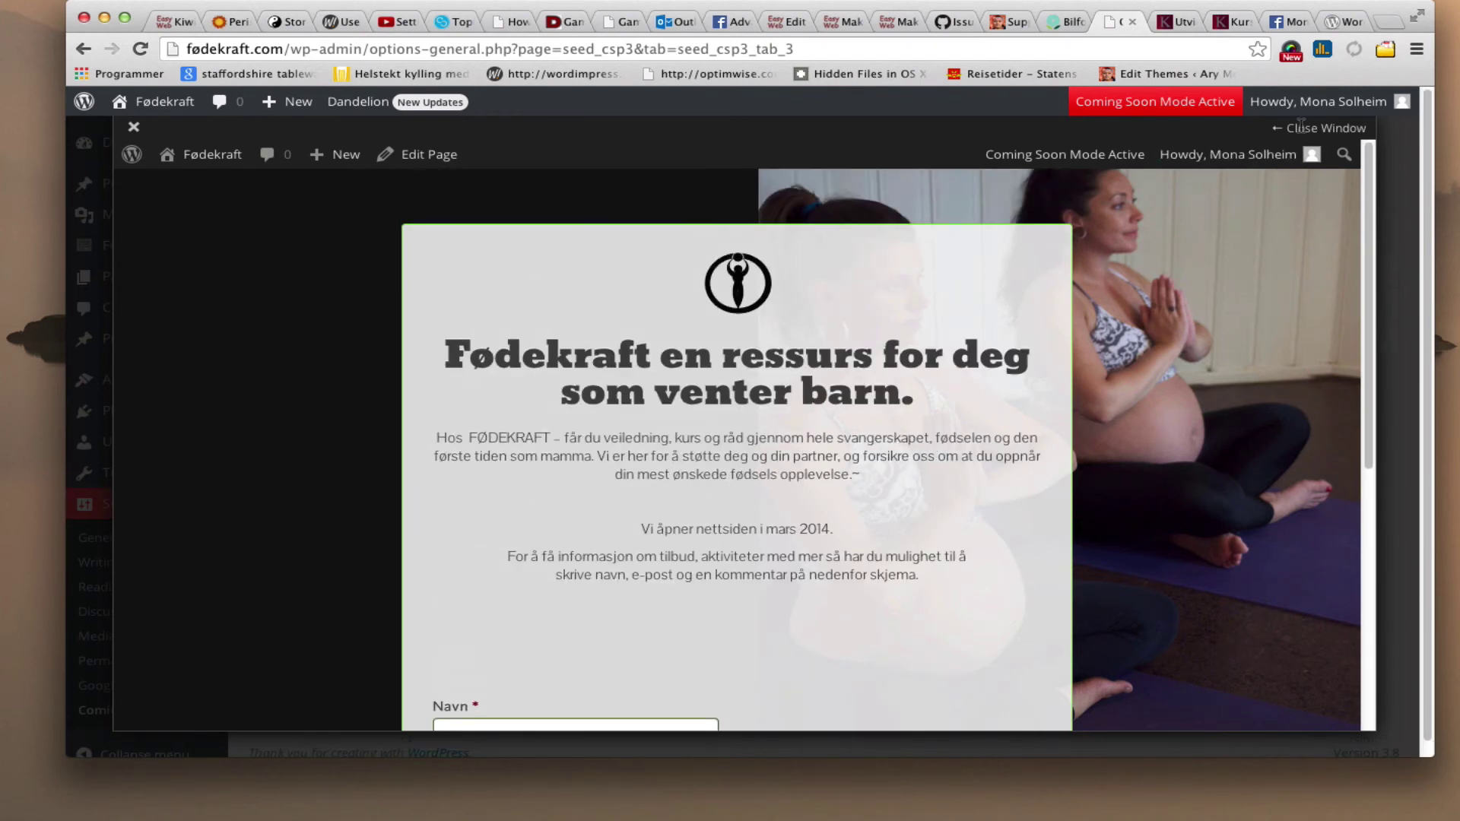
click(135, 127)
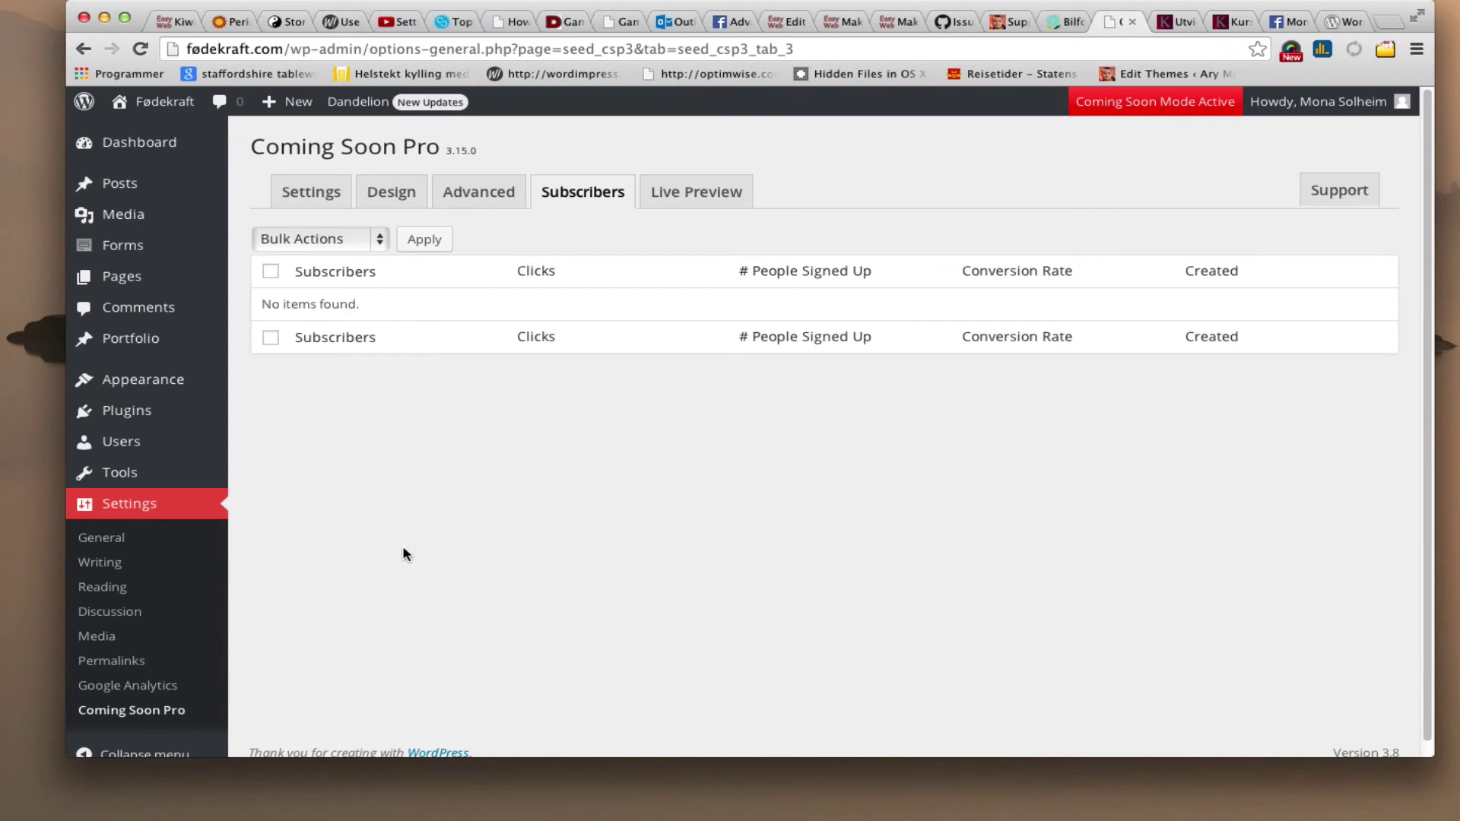
Go back to the General settings tab, with Coming Soon Mode enabled and the license valid
click(313, 193)
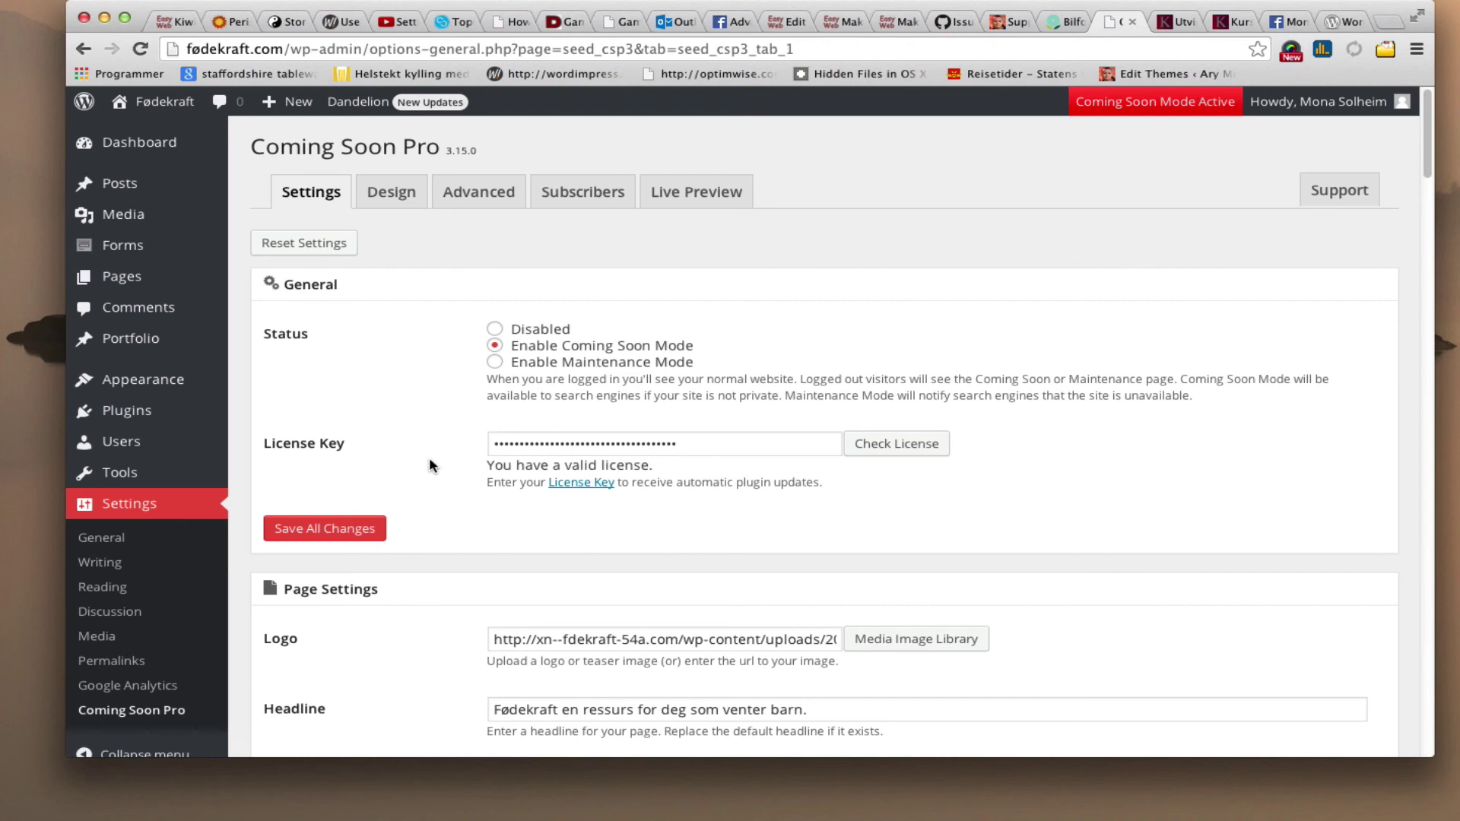
scroll(431, 465, down, 2)
scroll(431, 466, up, 2)
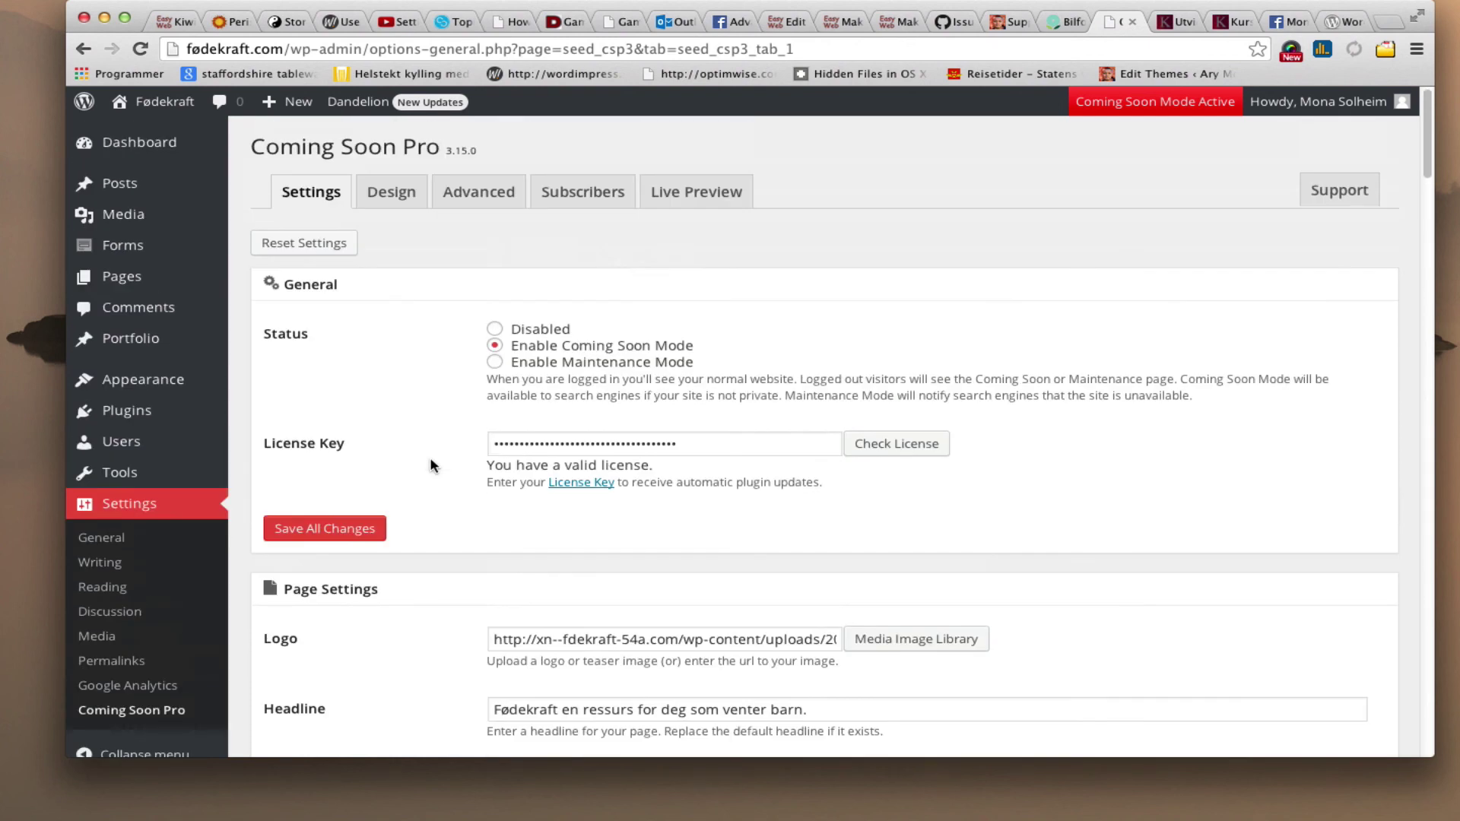